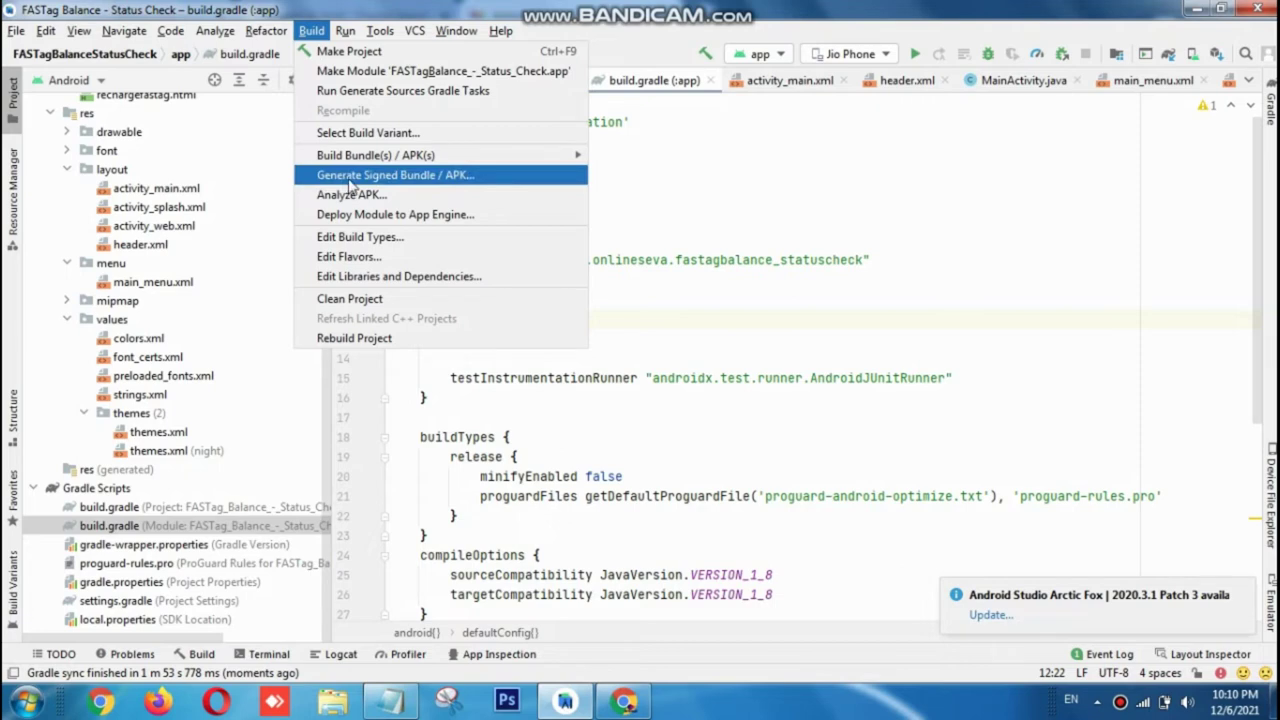
# - Start generating a signed build of the app and choose Android App Bundle as its type
pyautogui.click(350, 180)
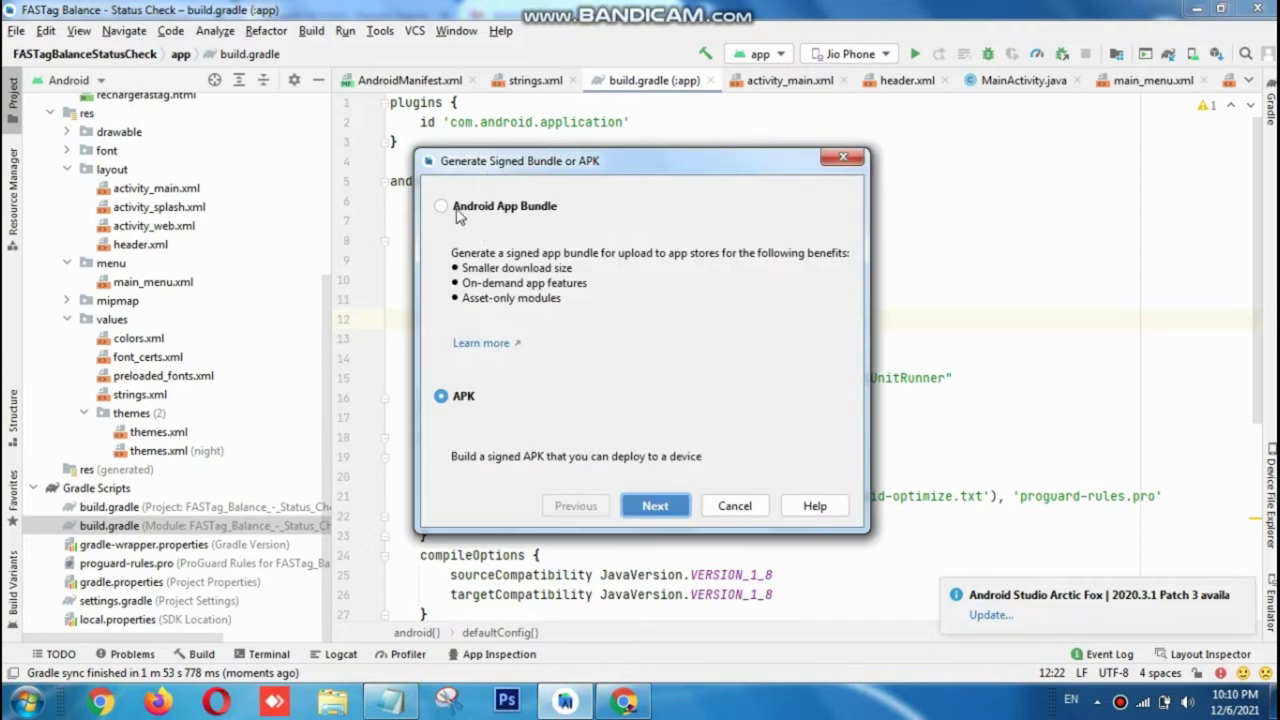
pyautogui.click(452, 208)
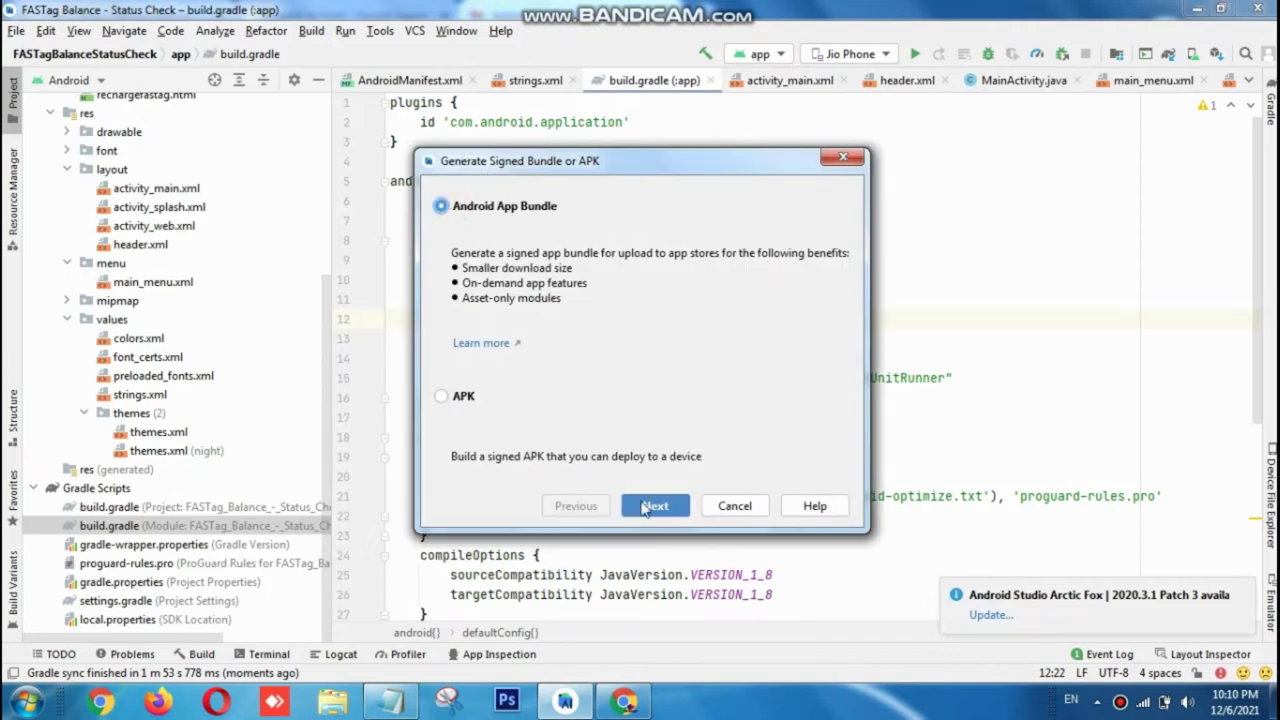
pyautogui.click(652, 506)
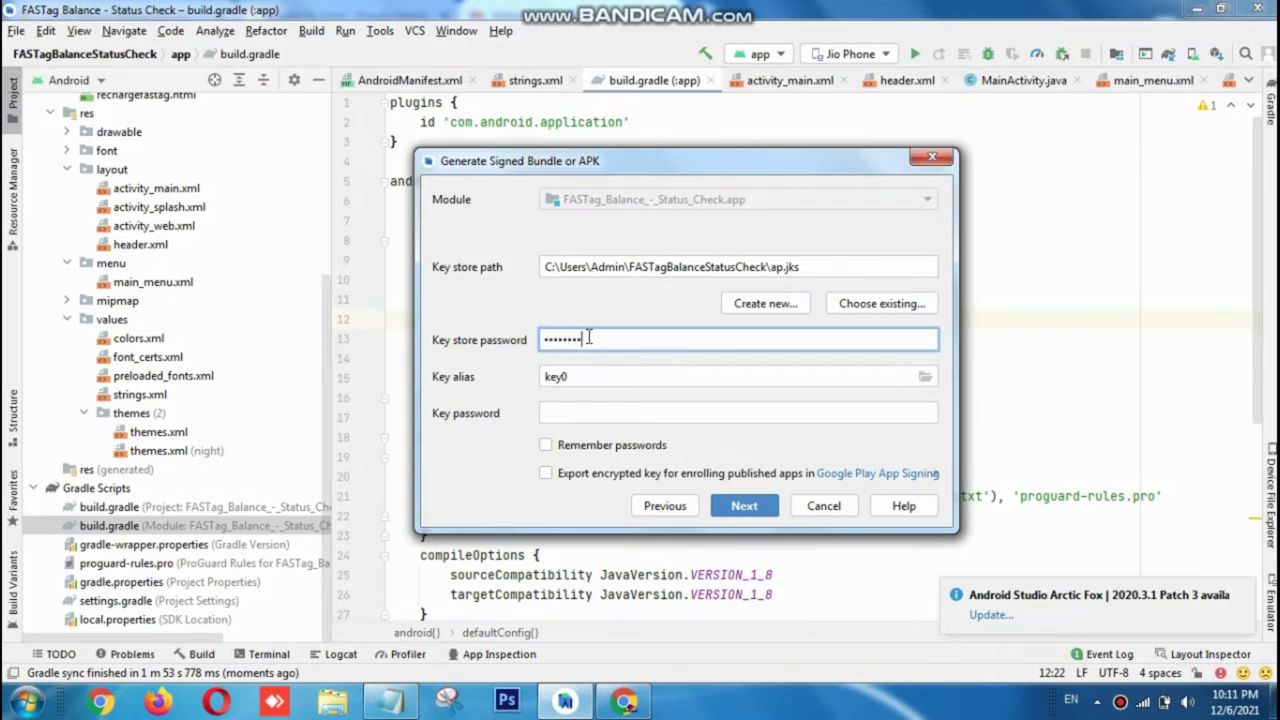
# - Enter the key store password and the key password for alias key0, and generate the bundle with the release variant
pyautogui.press('Tab')
pyautogui.press('Tab')
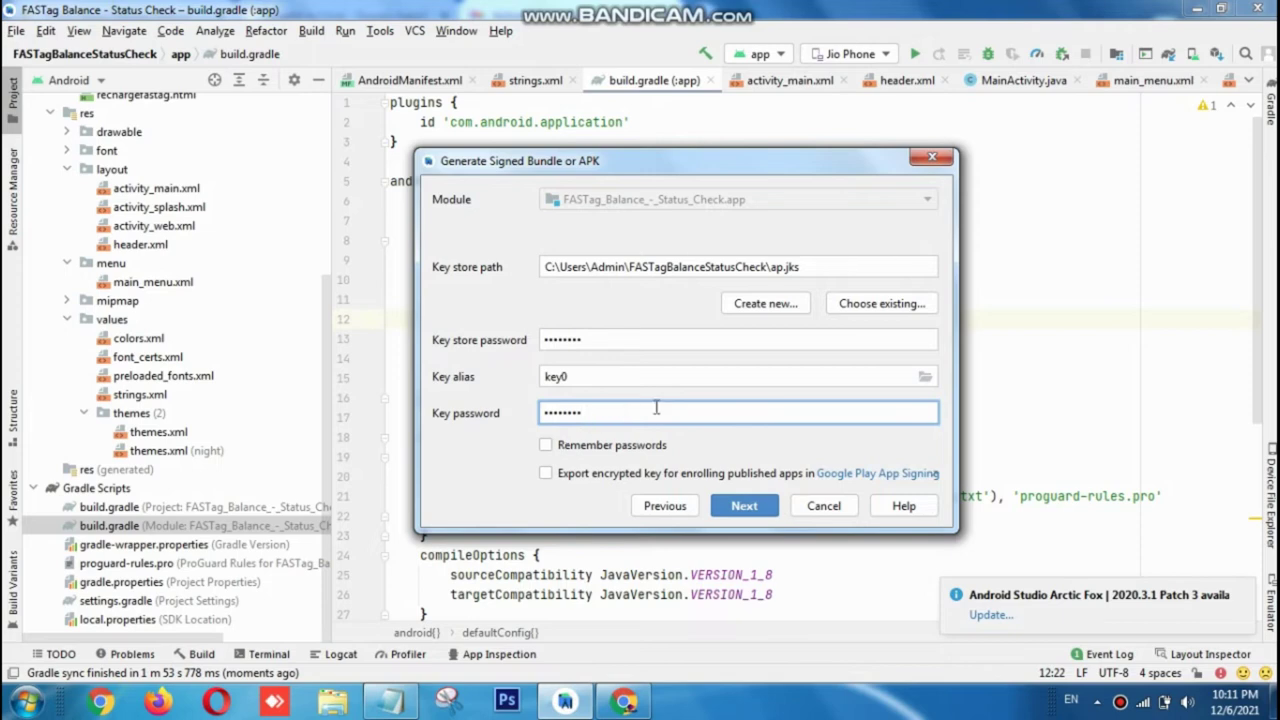
pyautogui.click(758, 509)
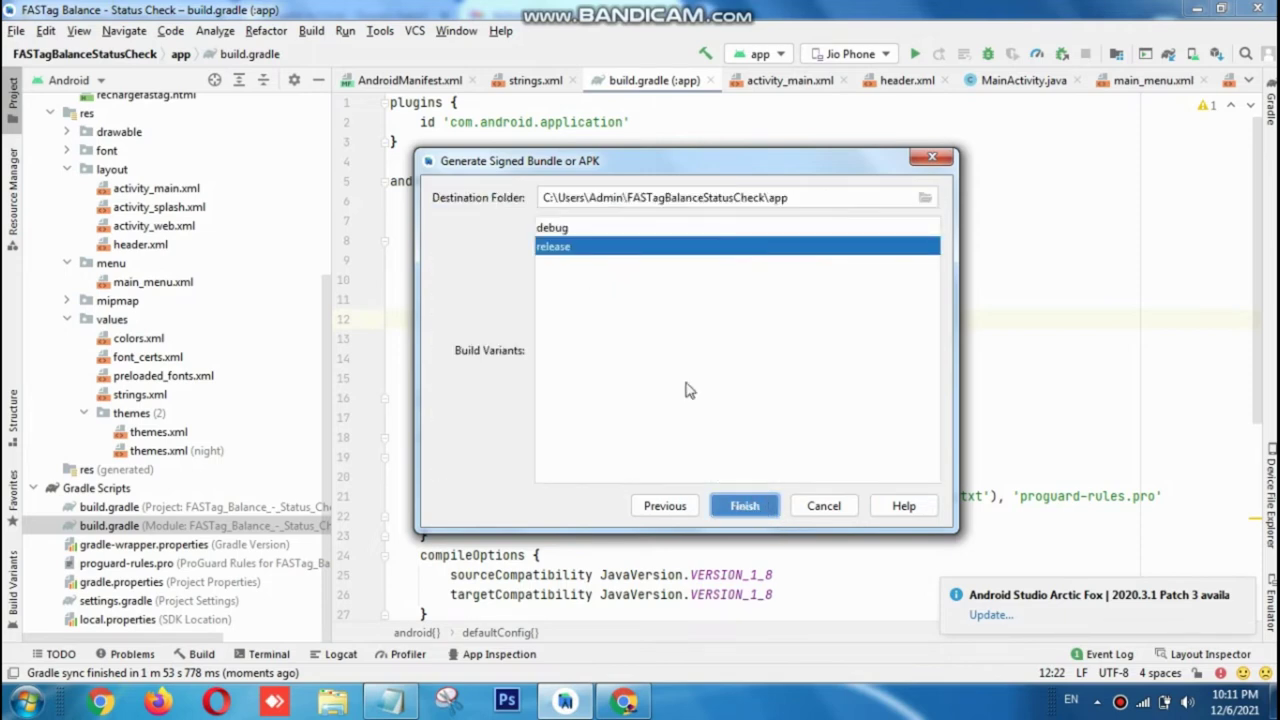
pyautogui.click(744, 505)
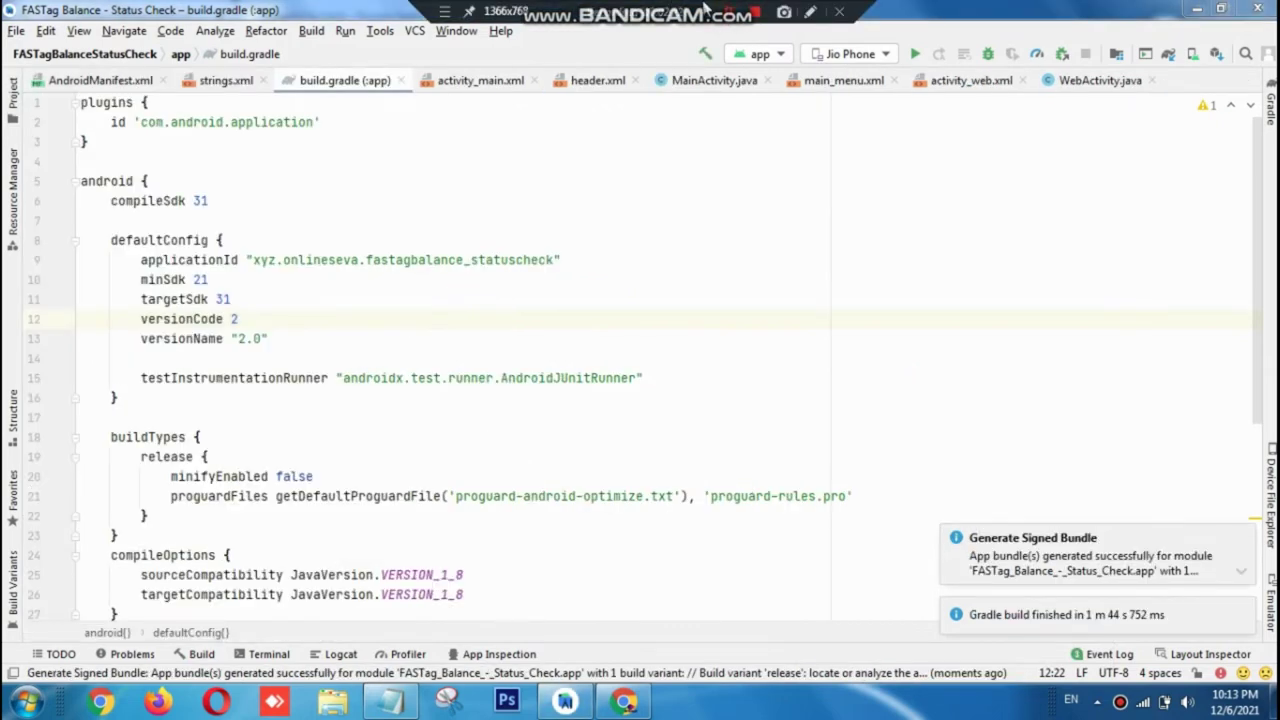
# - Close Android Studio and select app-release.aab in C:\Users\Admin\FASTagBalanceStatusCheck\app\release in File Explorer
pyautogui.click(1265, 12)
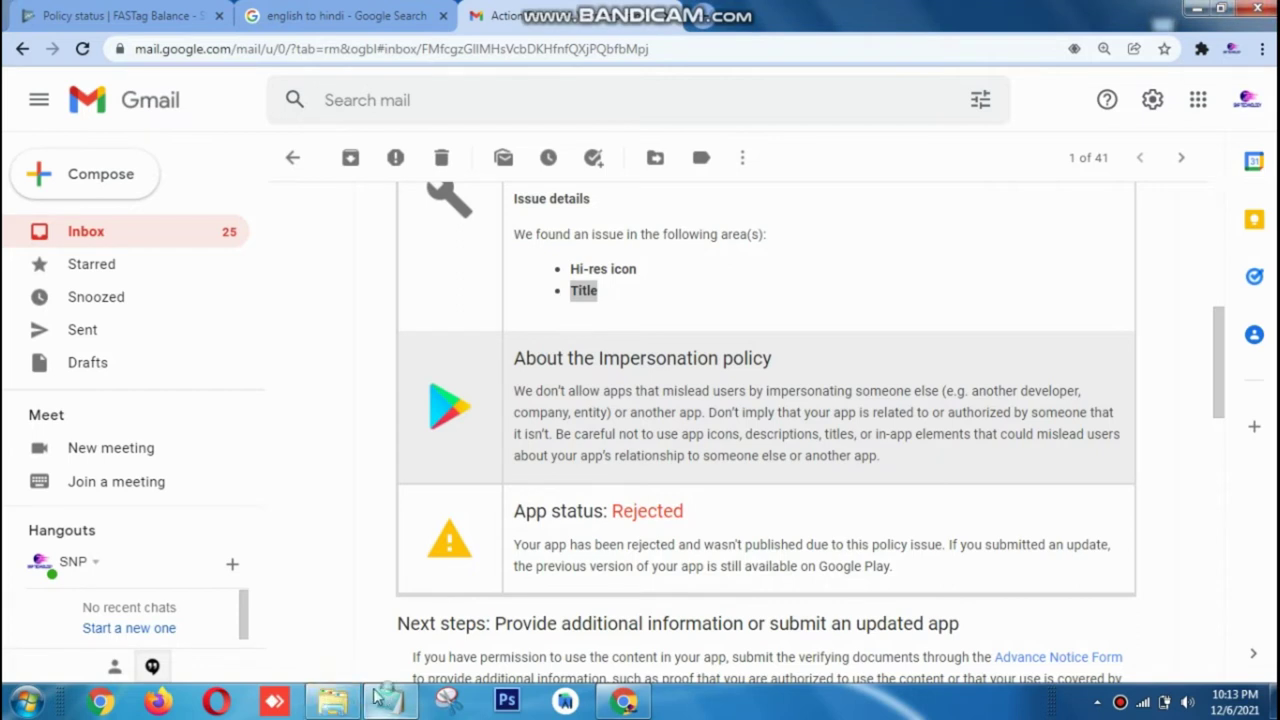
pyautogui.moveTo(368, 702)
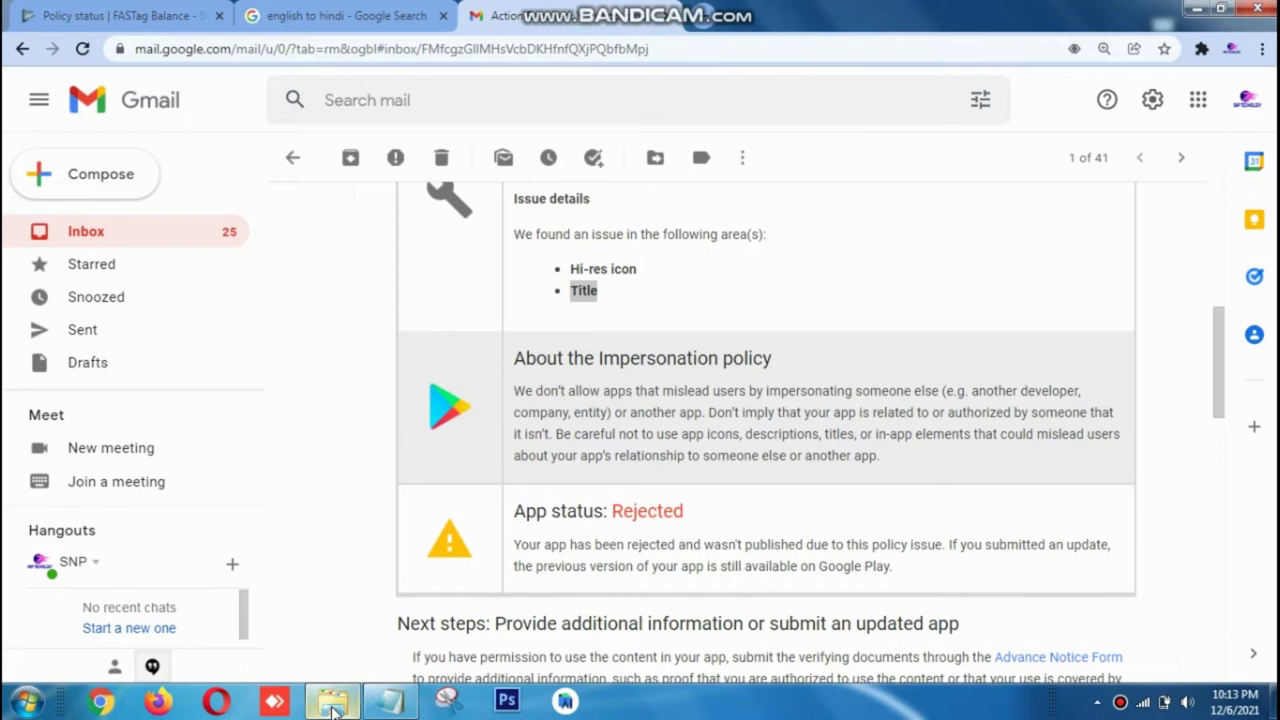
pyautogui.click(333, 707)
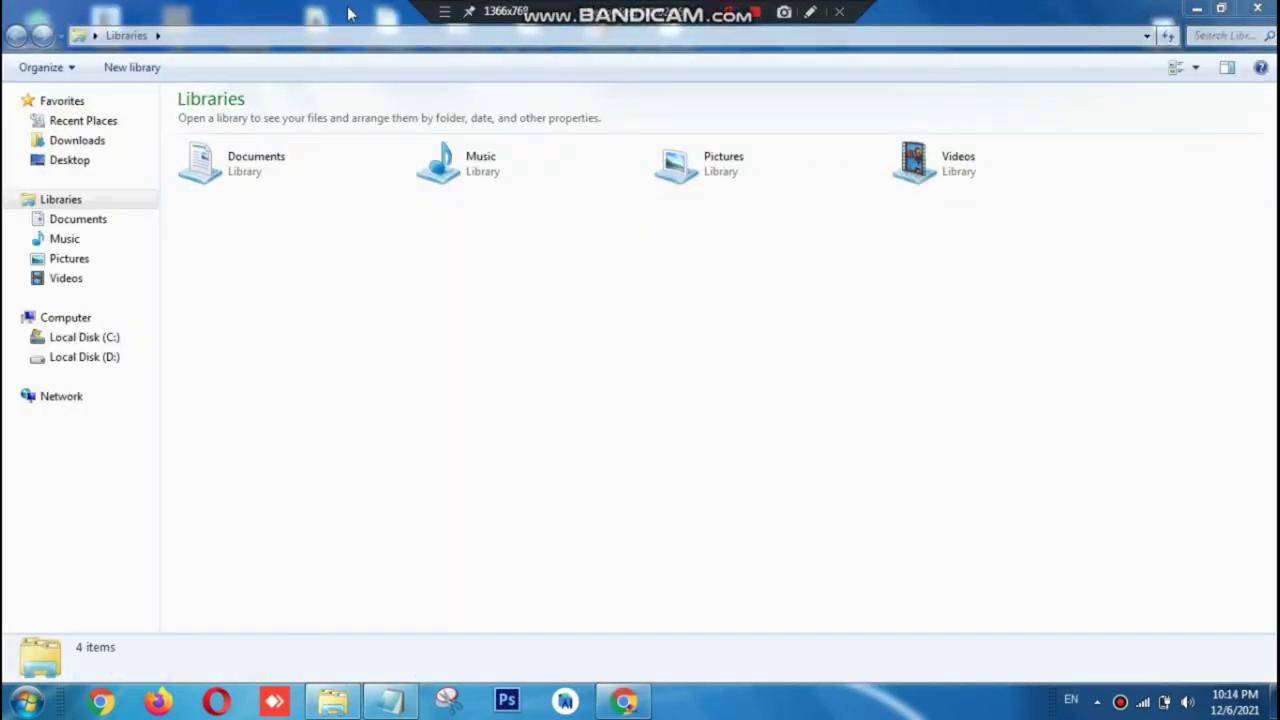
pyautogui.click(78, 342)
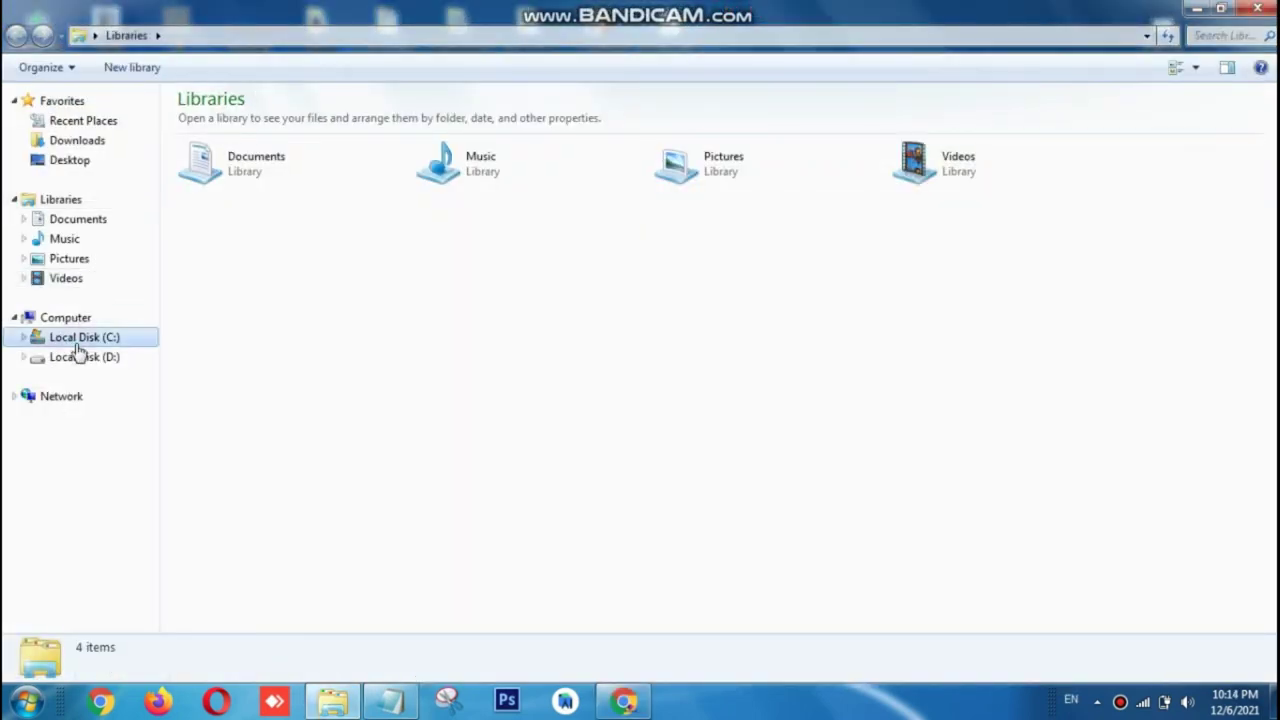
pyautogui.doubleClick(213, 385)
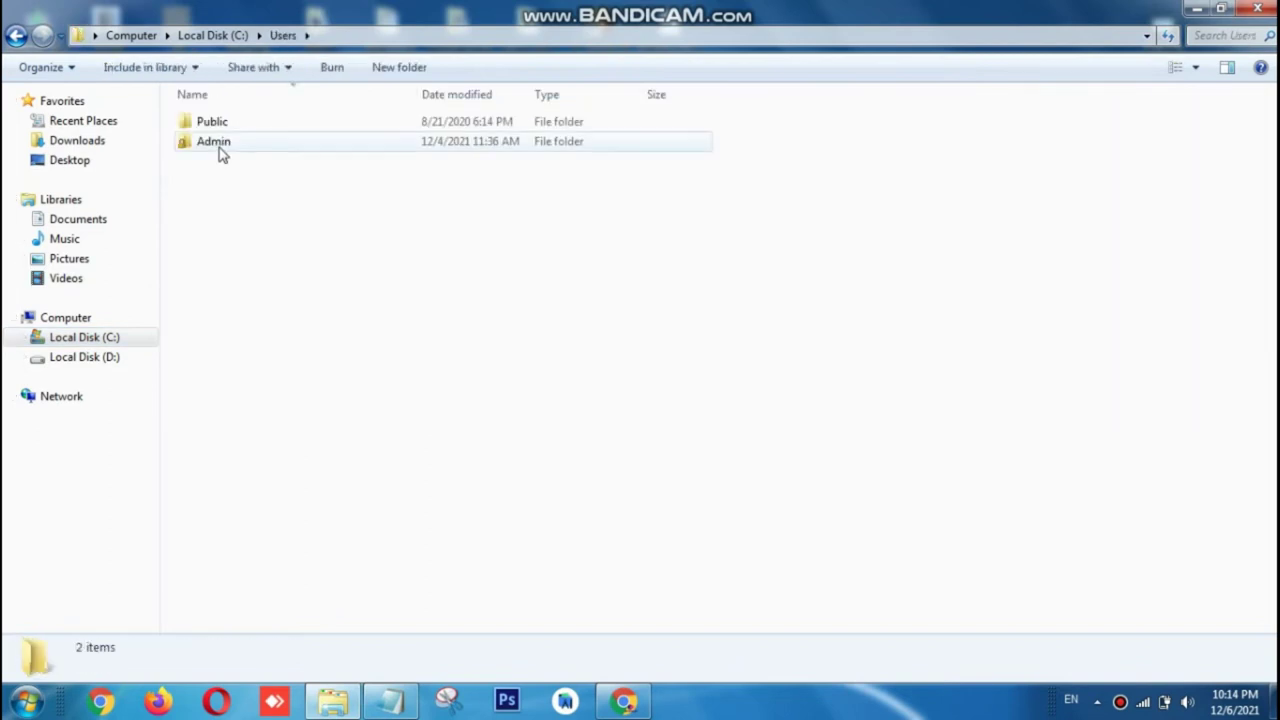
pyautogui.doubleClick(220, 150)
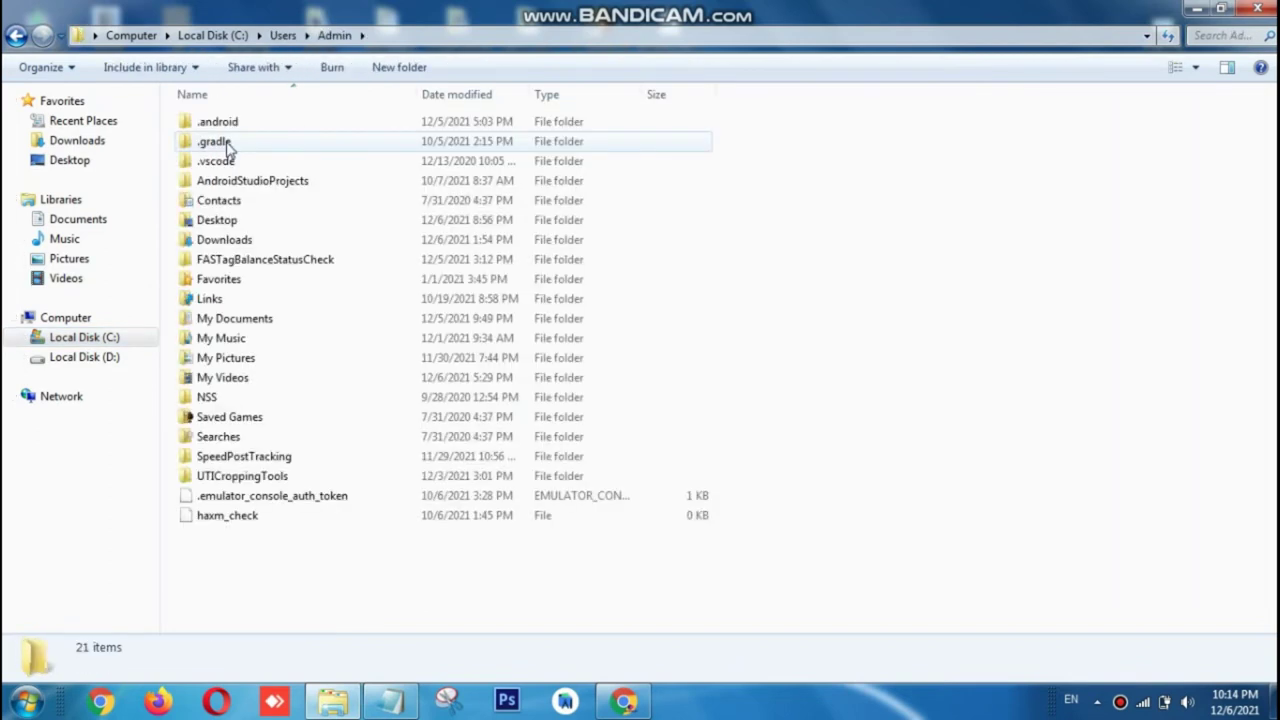
pyautogui.doubleClick(220, 262)
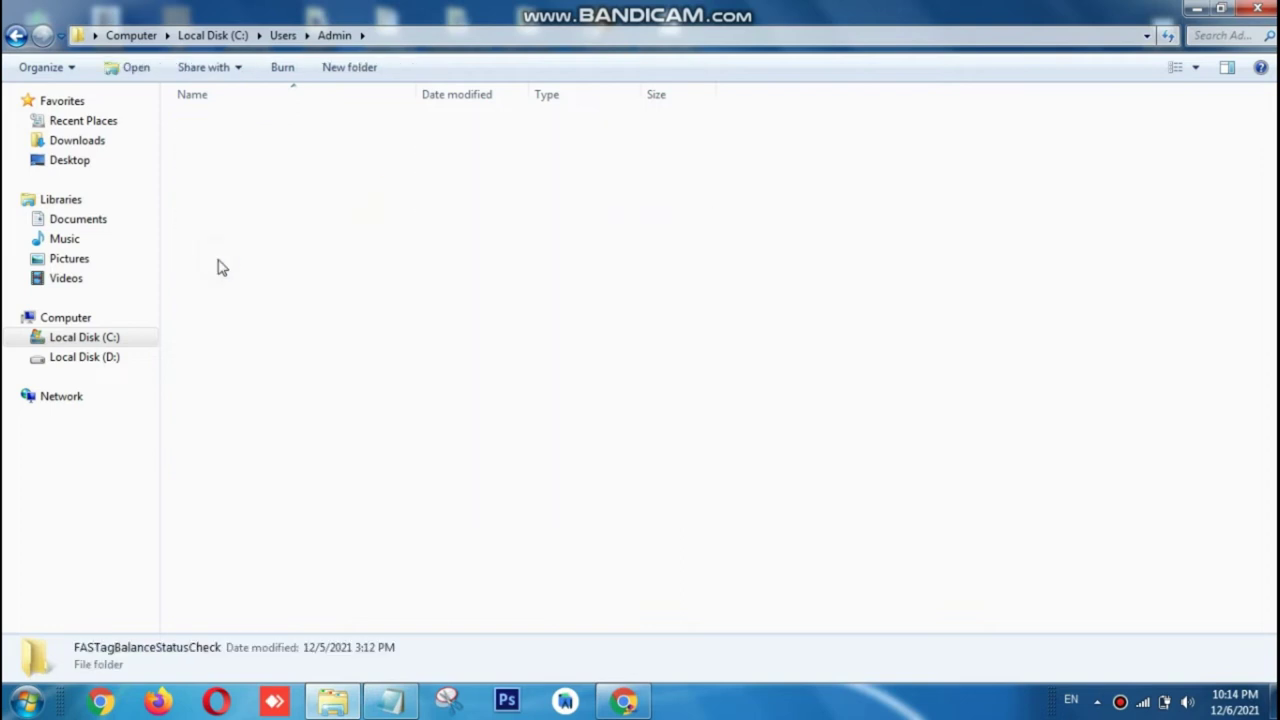
pyautogui.doubleClick(226, 162)
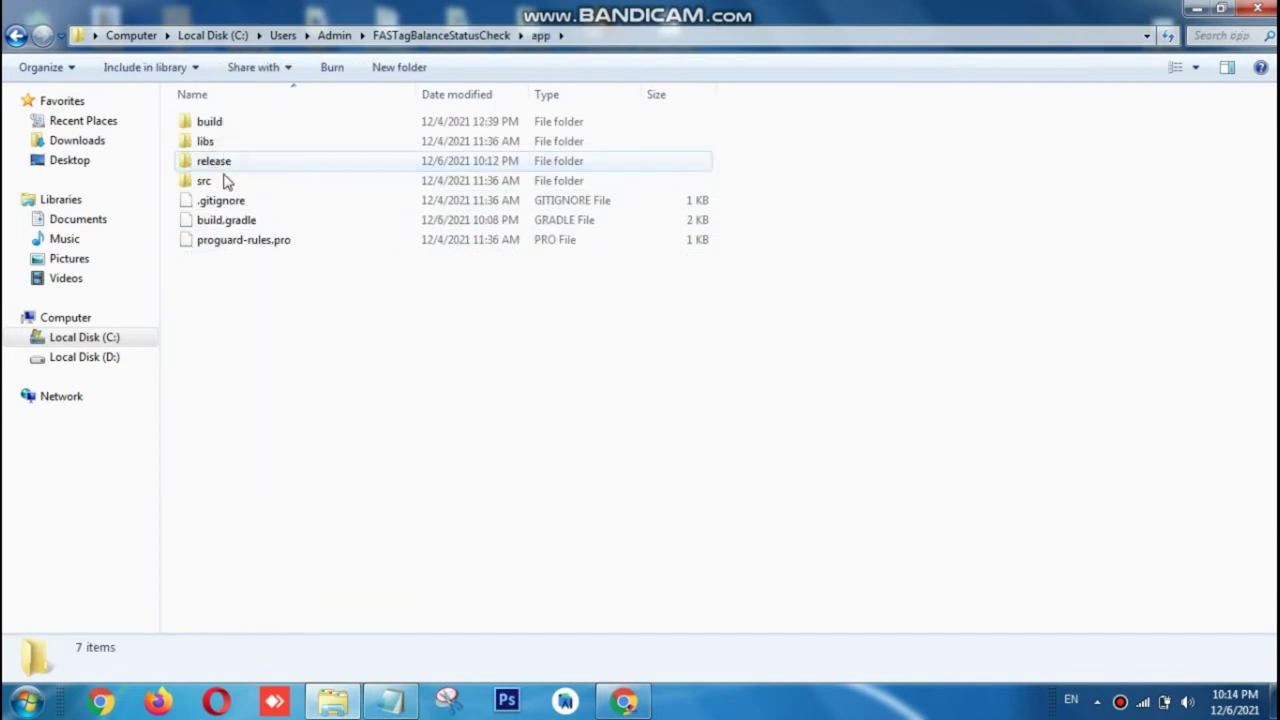
pyautogui.doubleClick(220, 162)
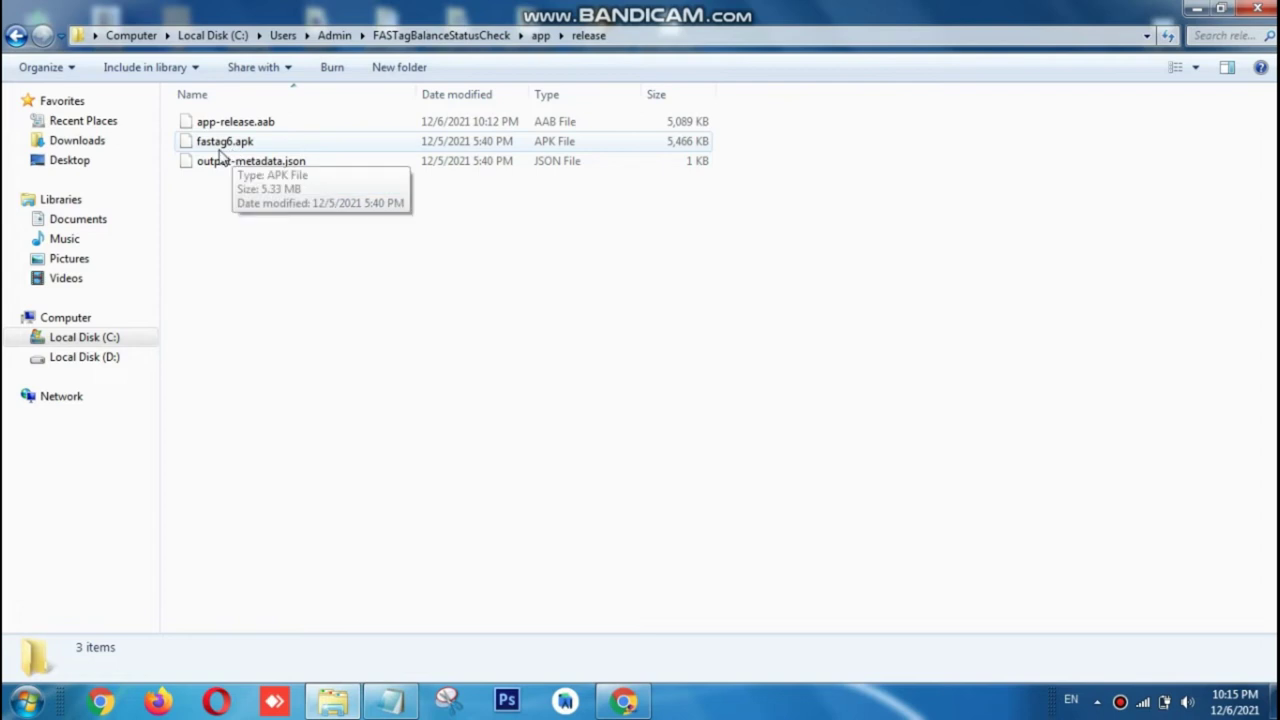
pyautogui.click(233, 126)
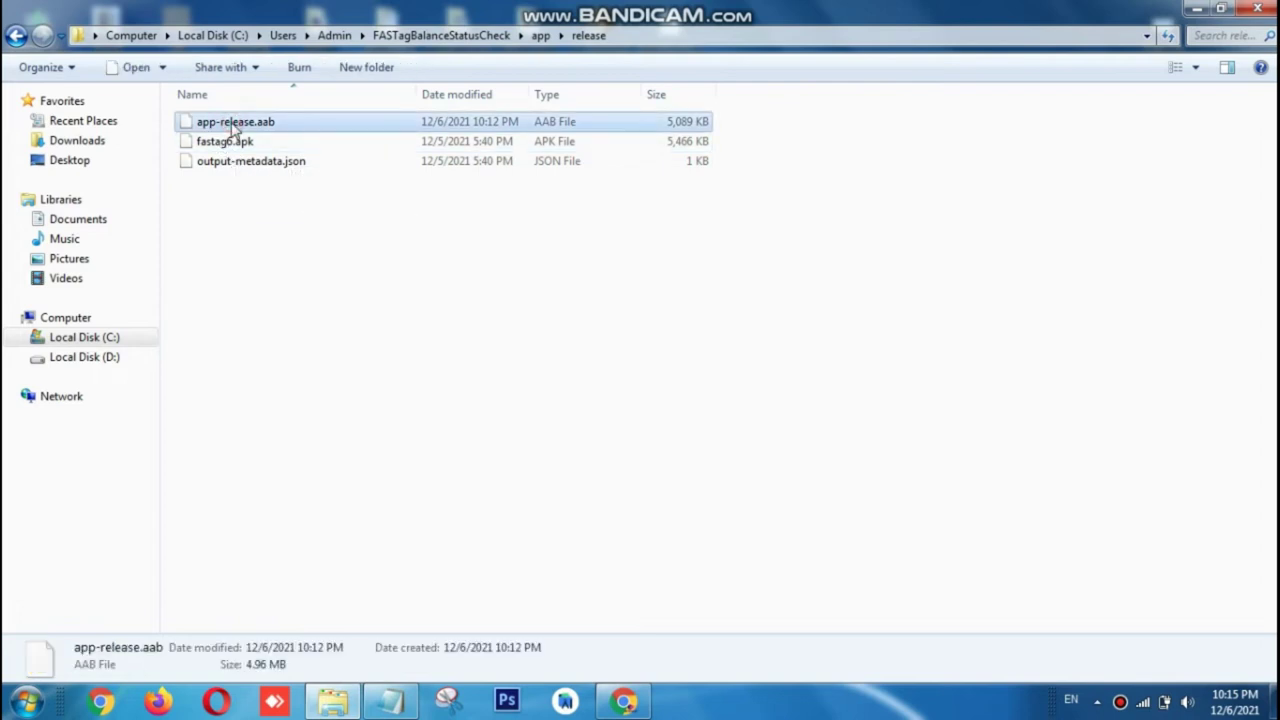
# - Switch to Google Play Console in Chrome and create a new production release for FASTag Balance - Status Check
pyautogui.click(623, 703)
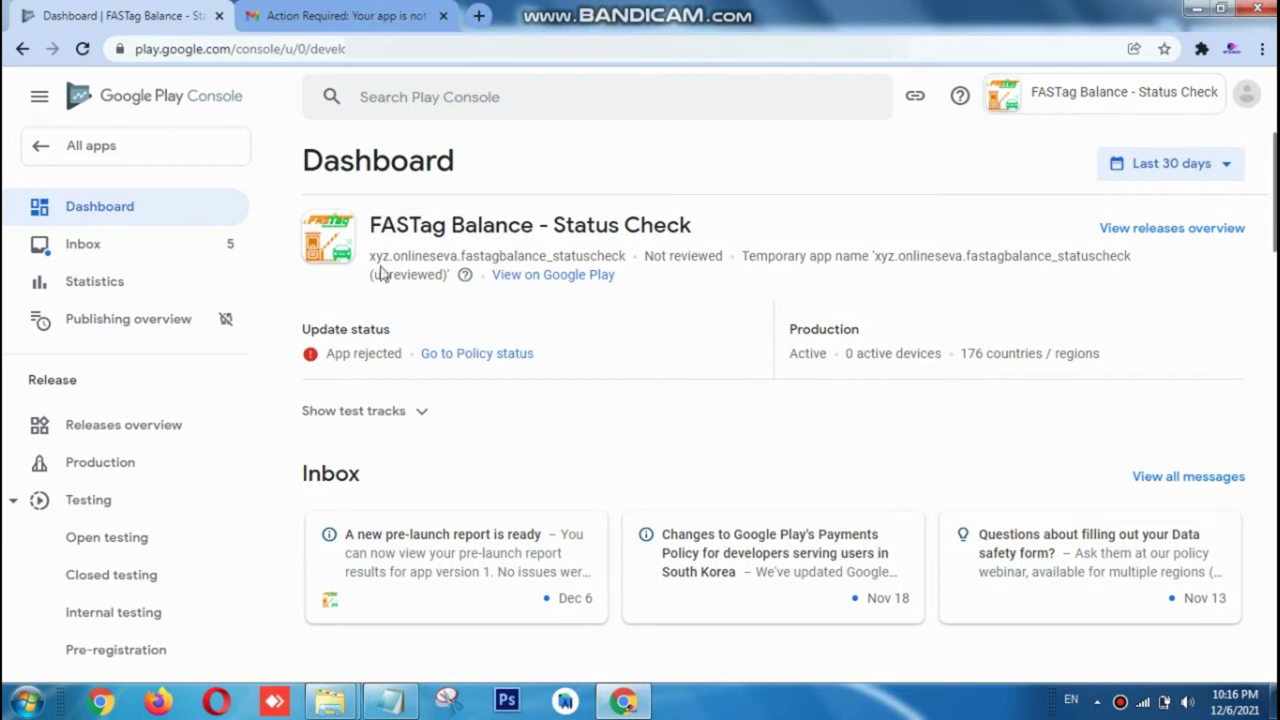
pyautogui.click(100, 462)
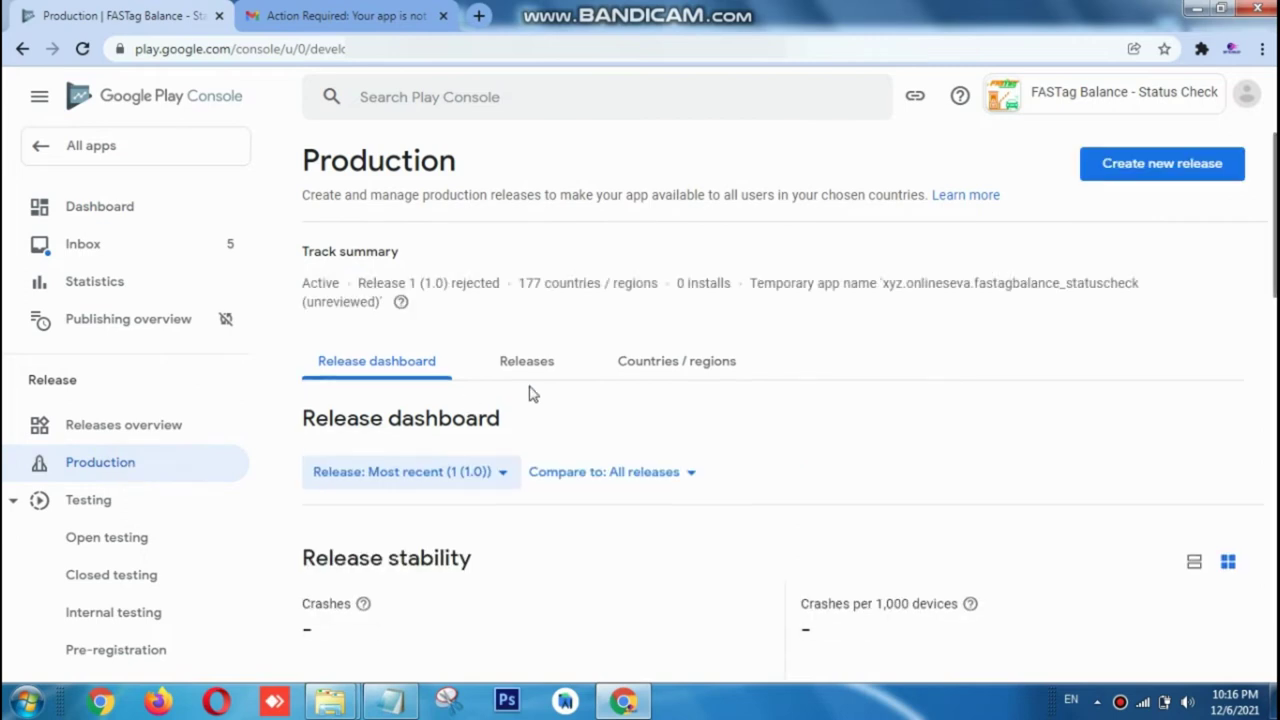
pyautogui.scroll(-1, 594, 457)
pyautogui.scroll(1, 917, 289)
pyautogui.click(1157, 170)
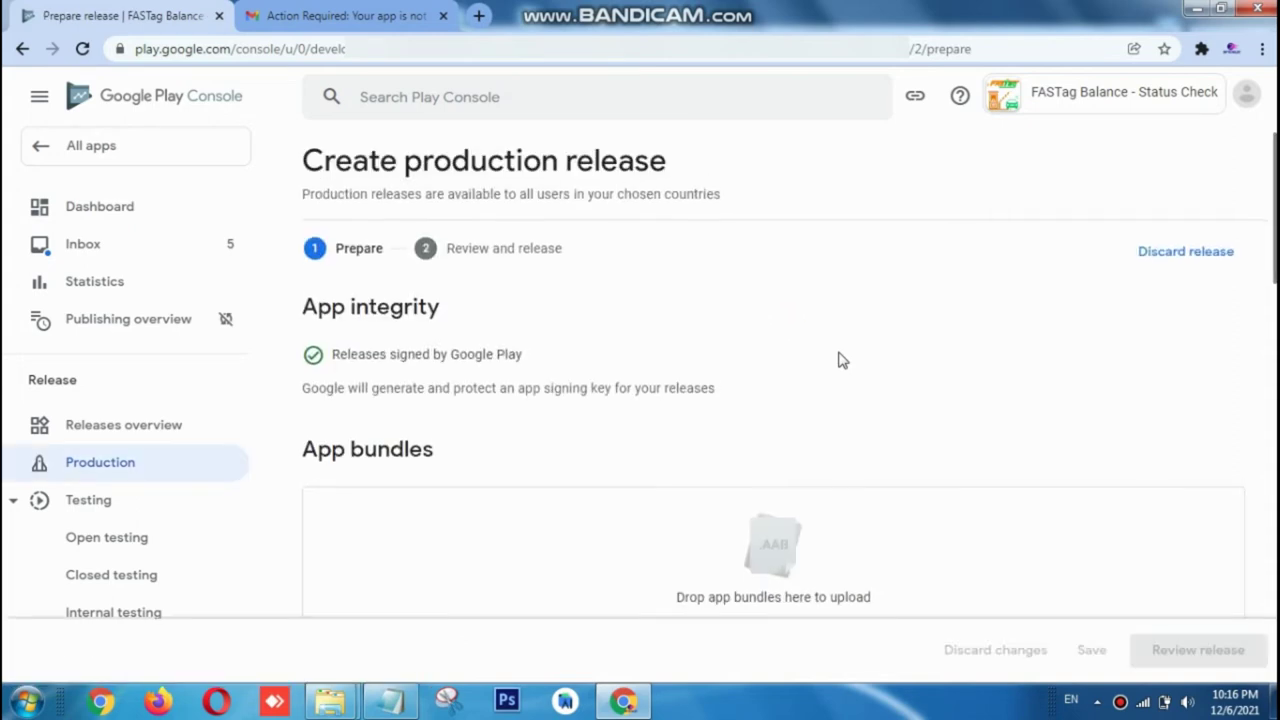
# - Start an app bundle upload for the release and copy the release folder's full path from File Explorer
pyautogui.scroll(-2, 838, 360)
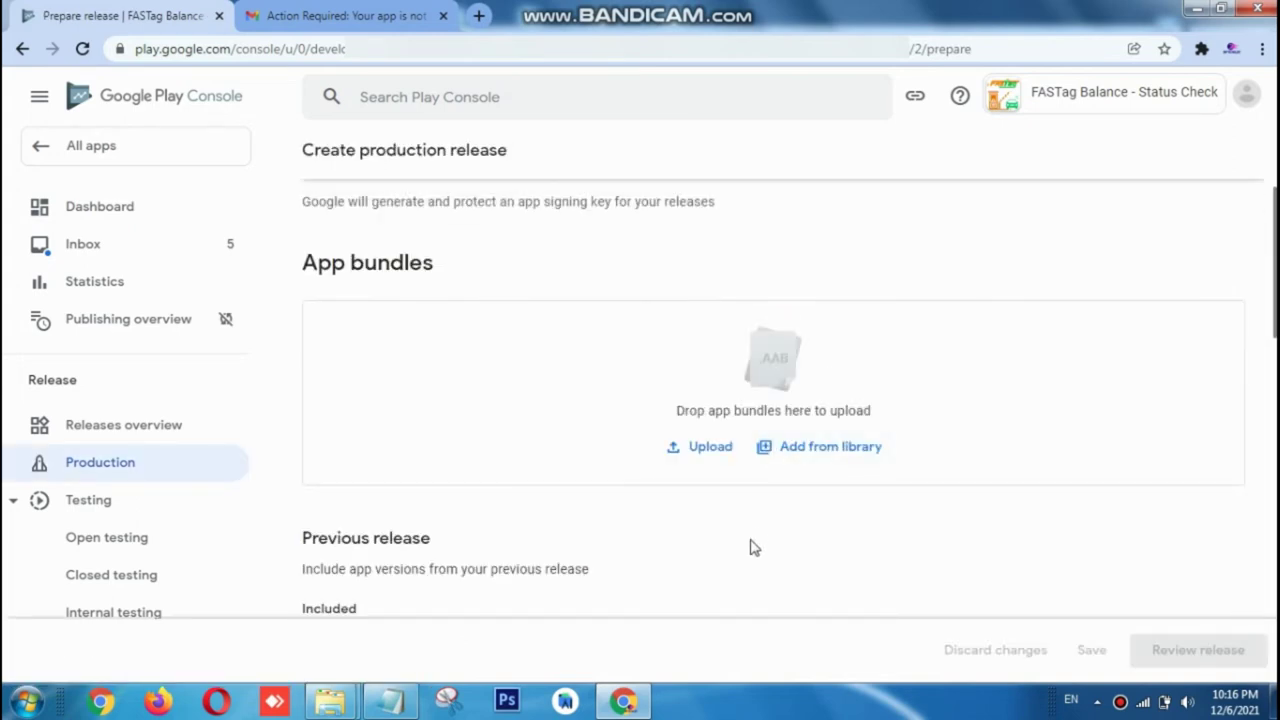
pyautogui.click(710, 458)
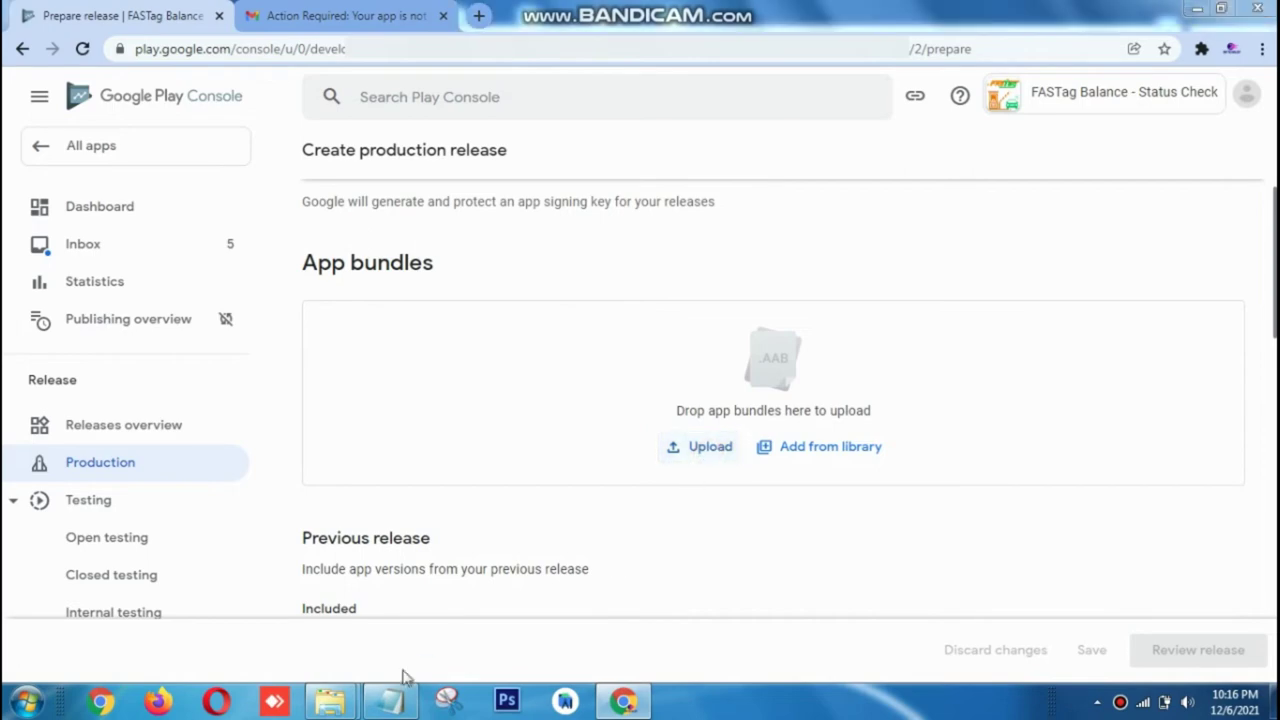
pyautogui.moveTo(342, 708)
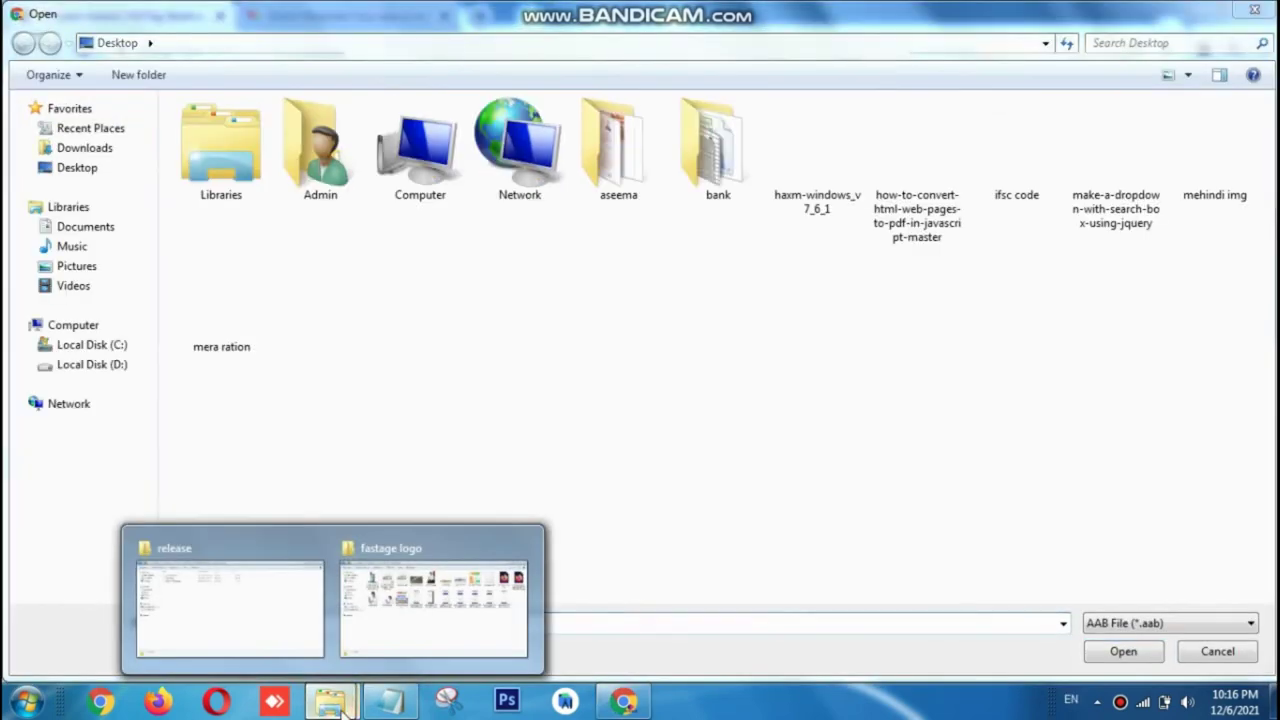
pyautogui.click(240, 614)
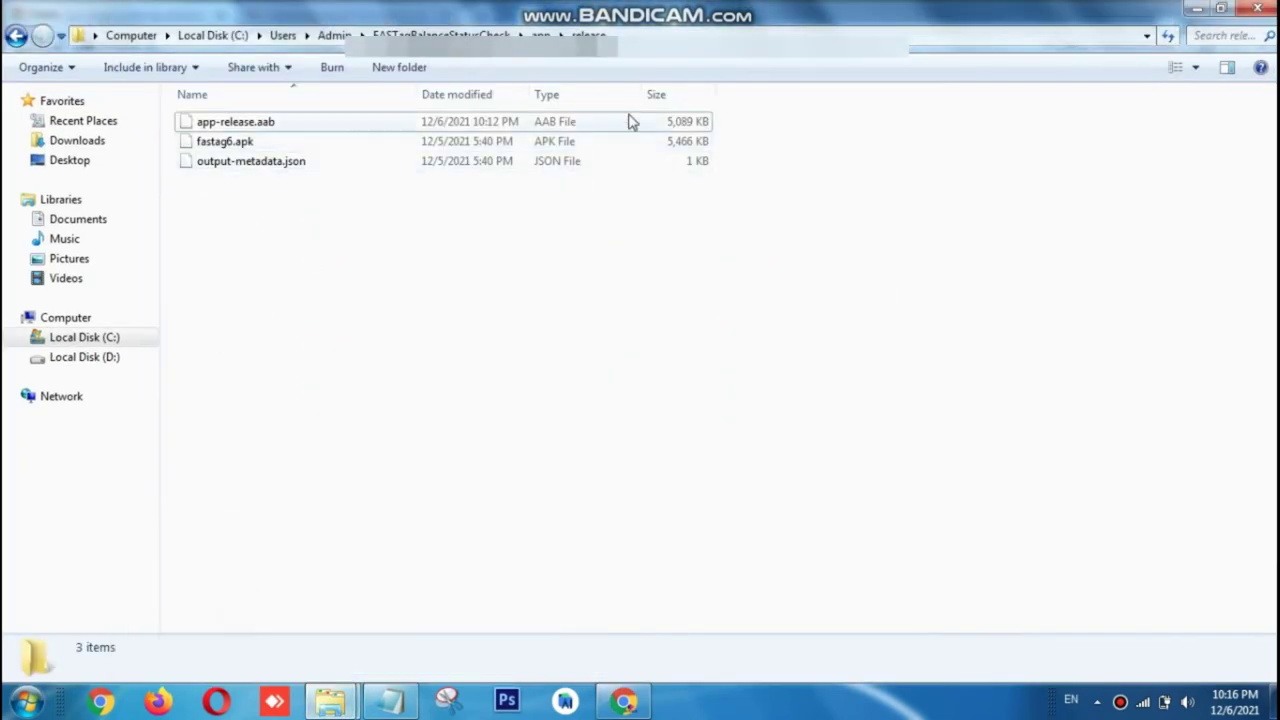
pyautogui.click(680, 30)
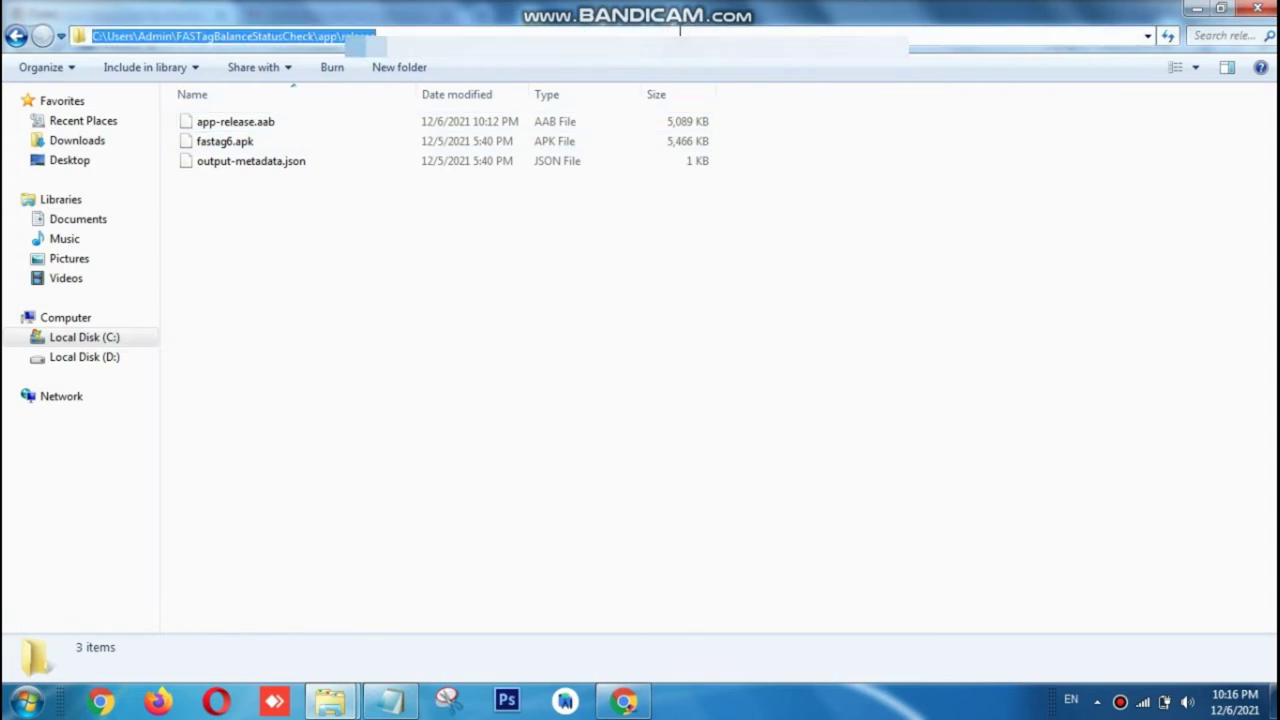
pyautogui.click(680, 30)
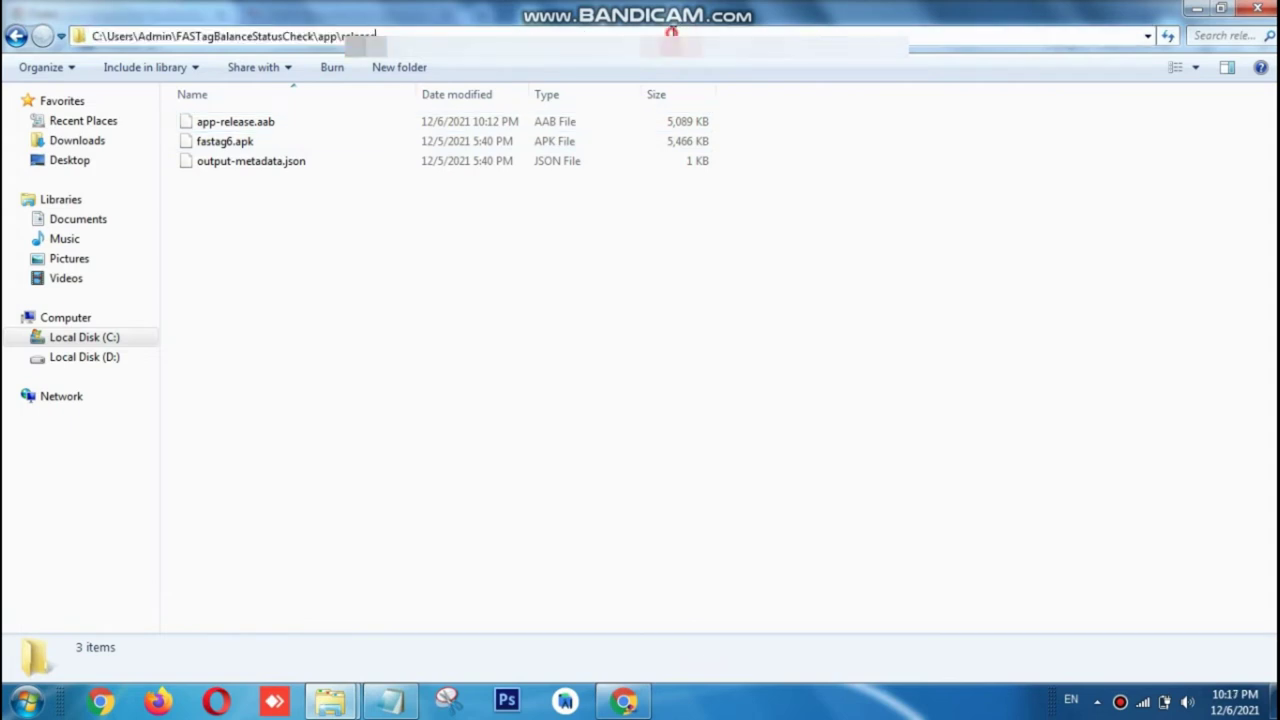
pyautogui.click(541, 35)
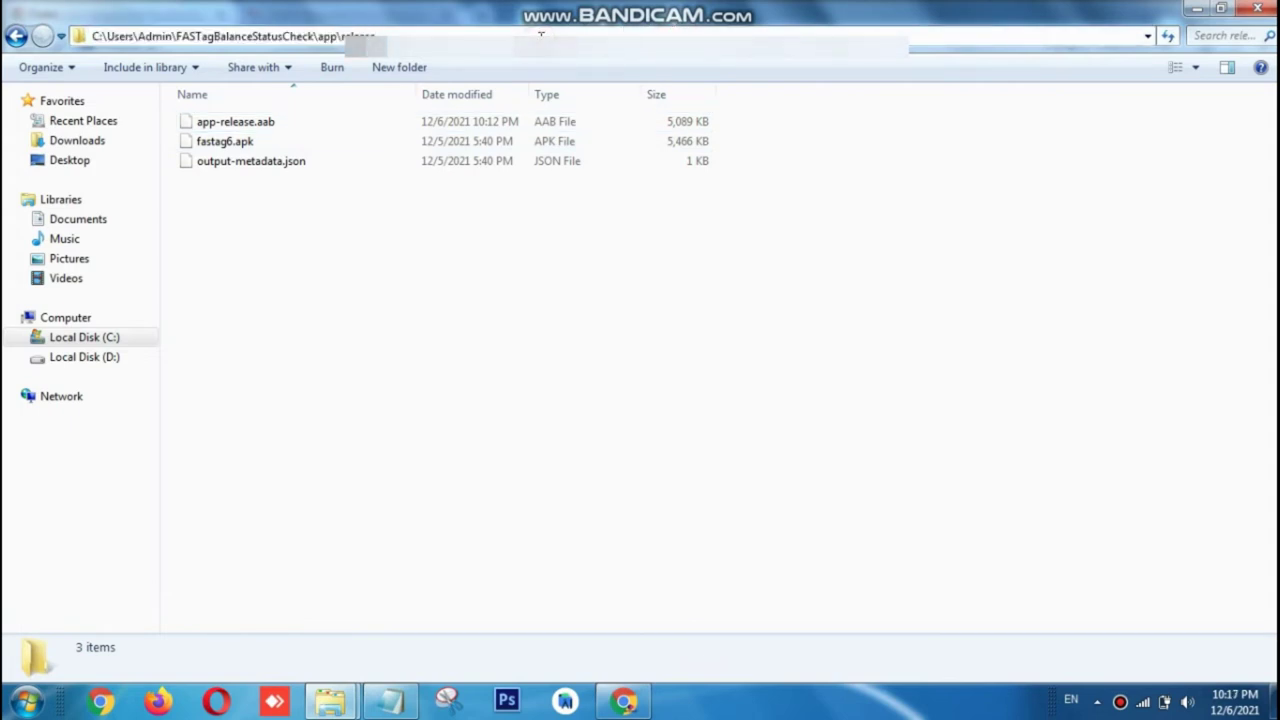
pyautogui.hotkey('ctrl', 'a')
pyautogui.hotkey('ctrl', 'c')
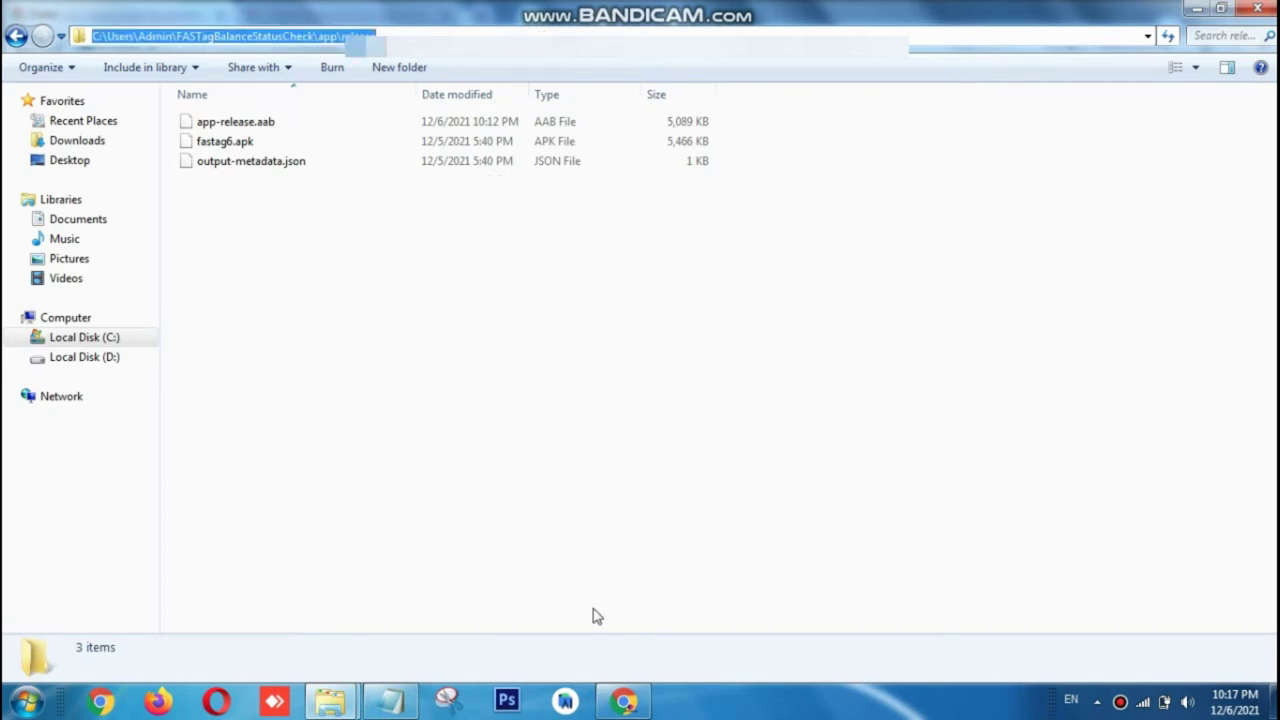
# - Go to the copied folder path in Chrome's file chooser and upload app-release.aab
pyautogui.click(623, 701)
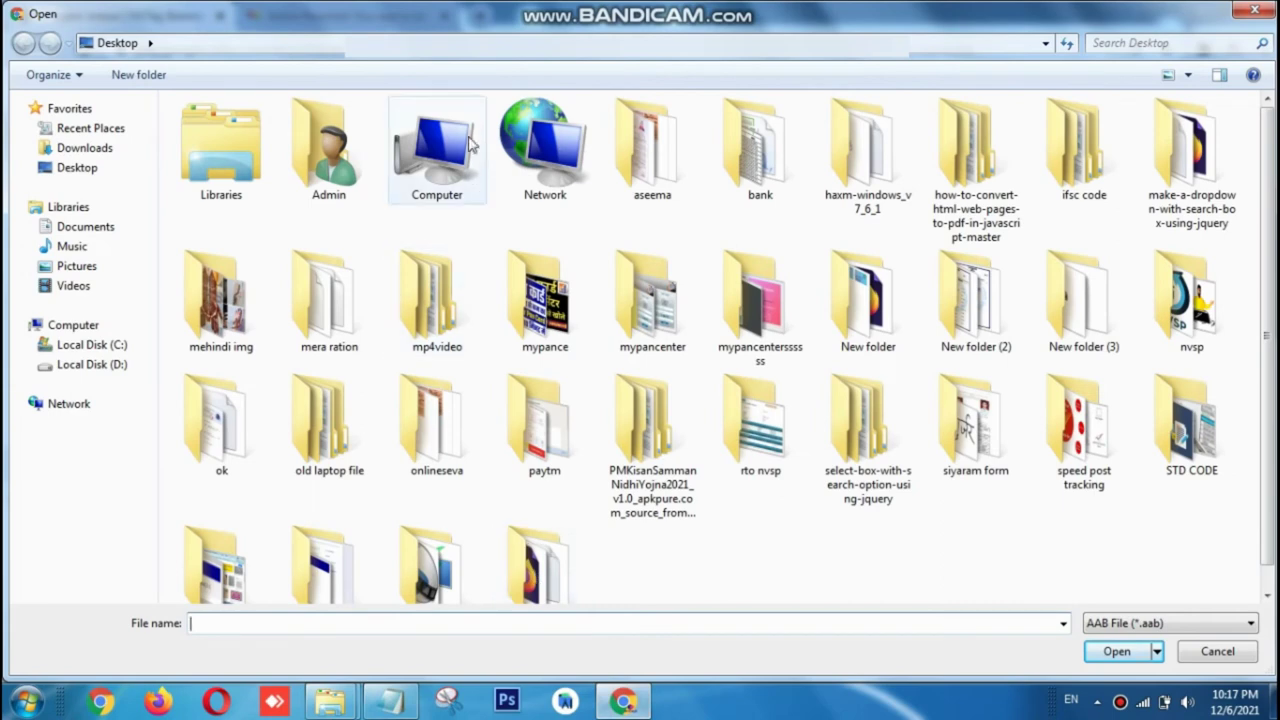
pyautogui.click(221, 44)
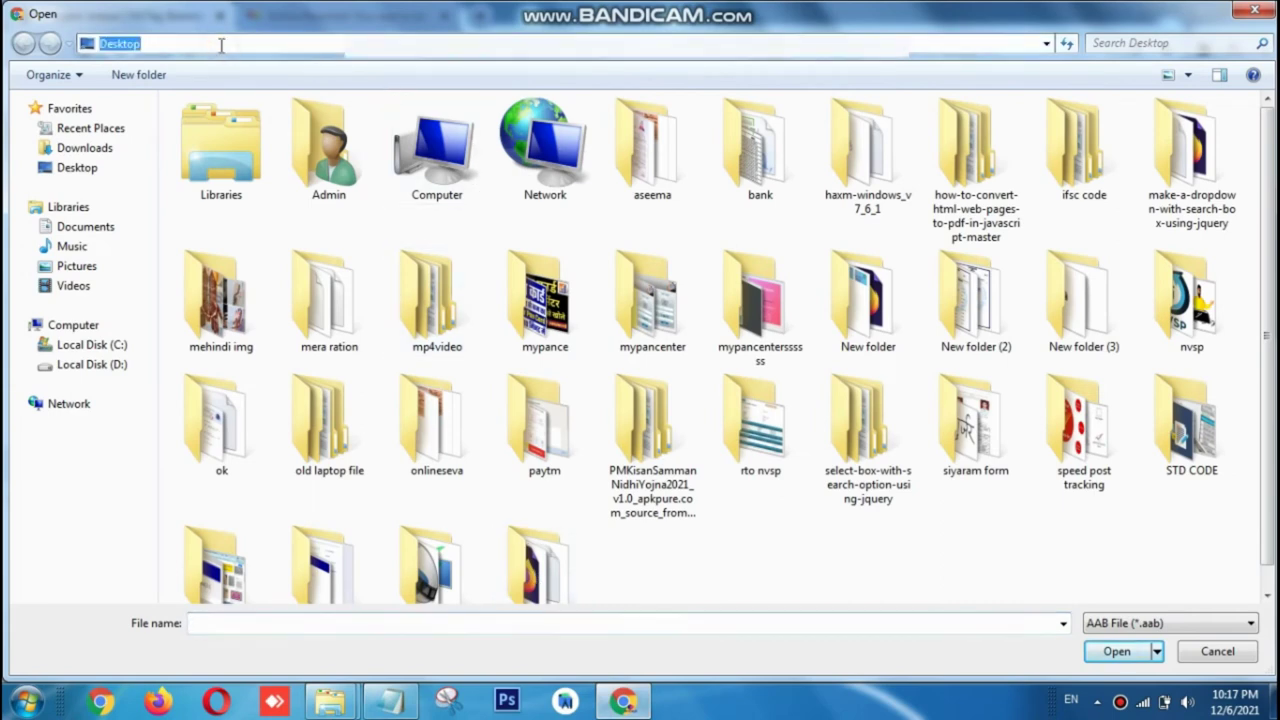
pyautogui.press('BackSpace')
pyautogui.hotkey('ctrl', 'v')
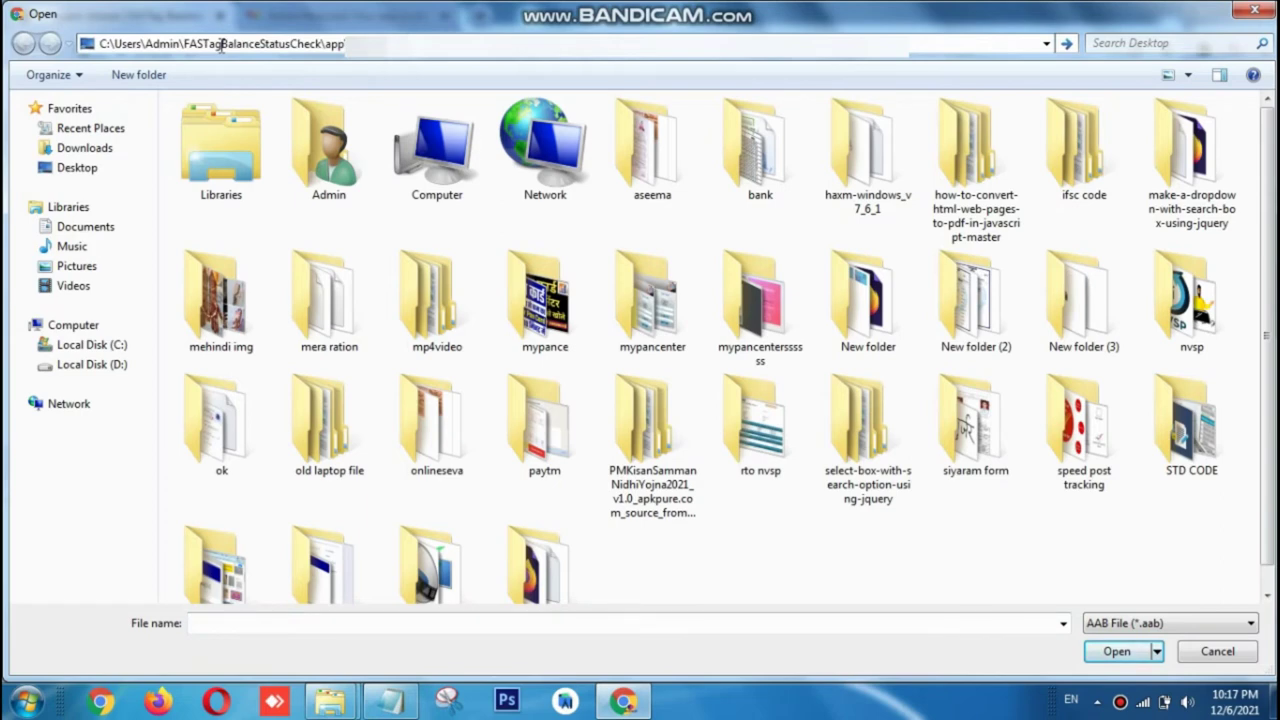
pyautogui.press('Return')
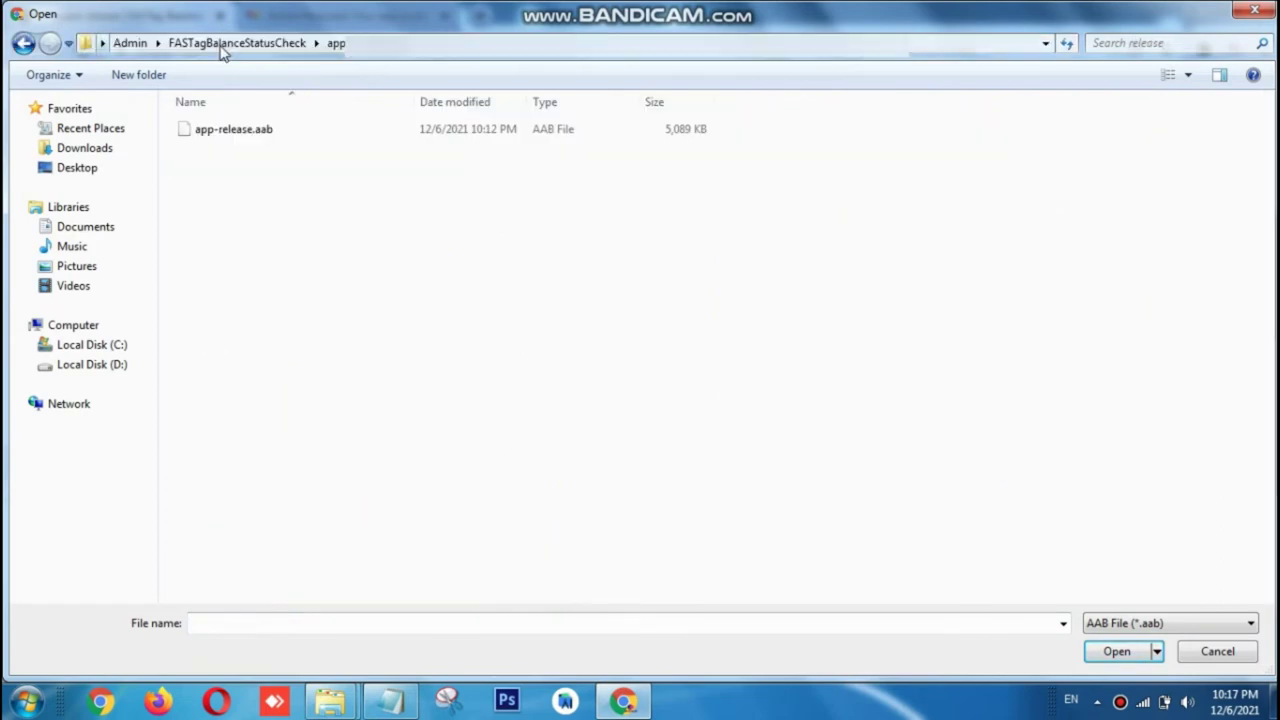
pyautogui.doubleClick(237, 133)
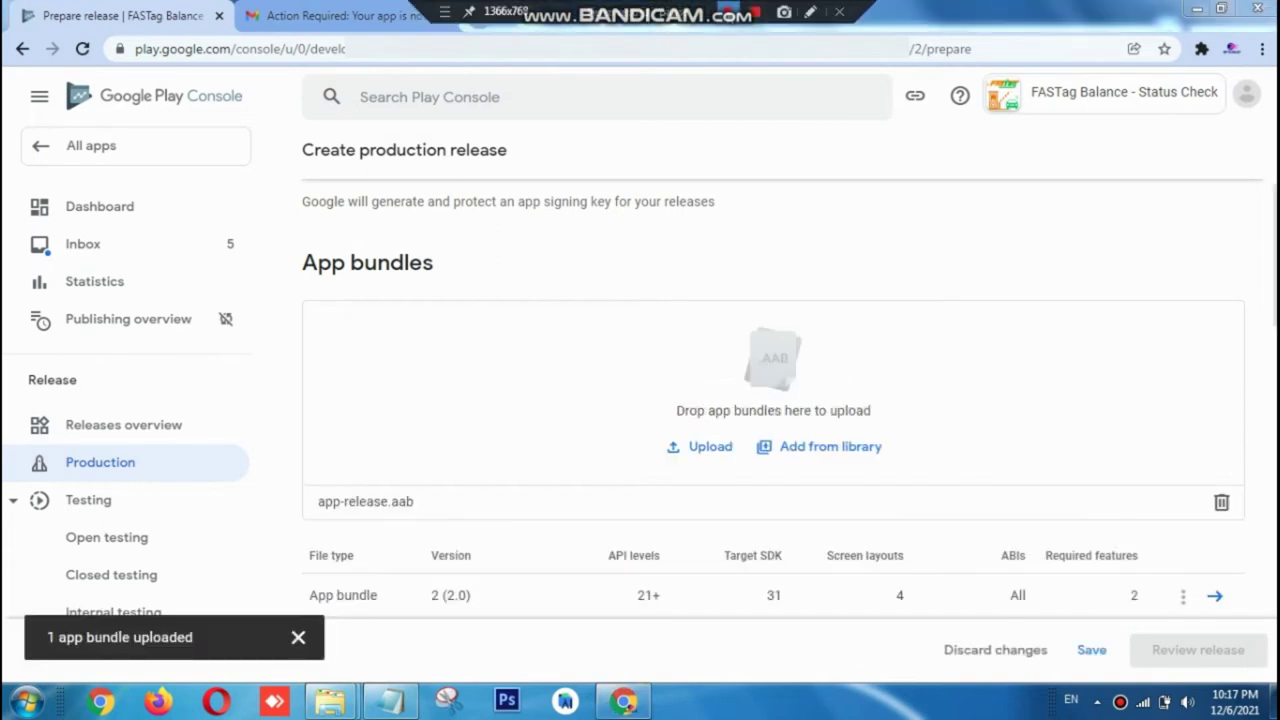
# - Check the uploaded app bundle's details and save the production release
pyautogui.scroll(-4, 583, 340)
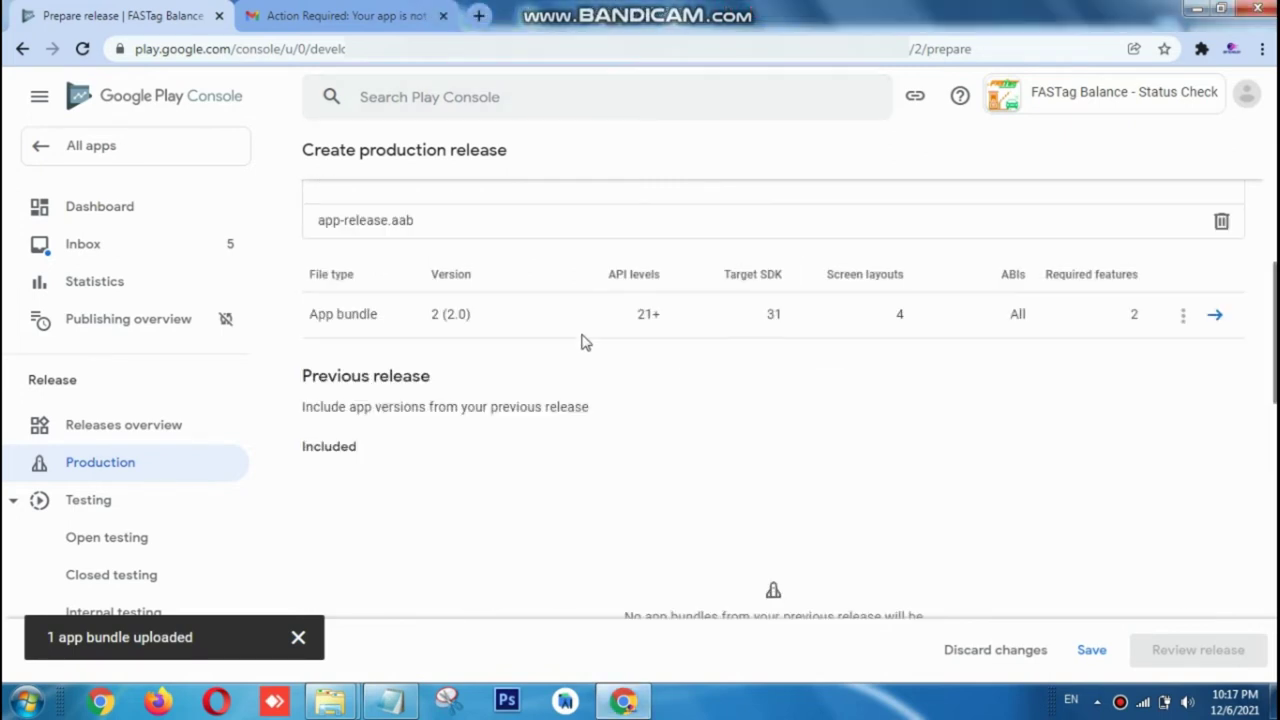
pyautogui.scroll(1, 594, 363)
pyautogui.scroll(2, 743, 413)
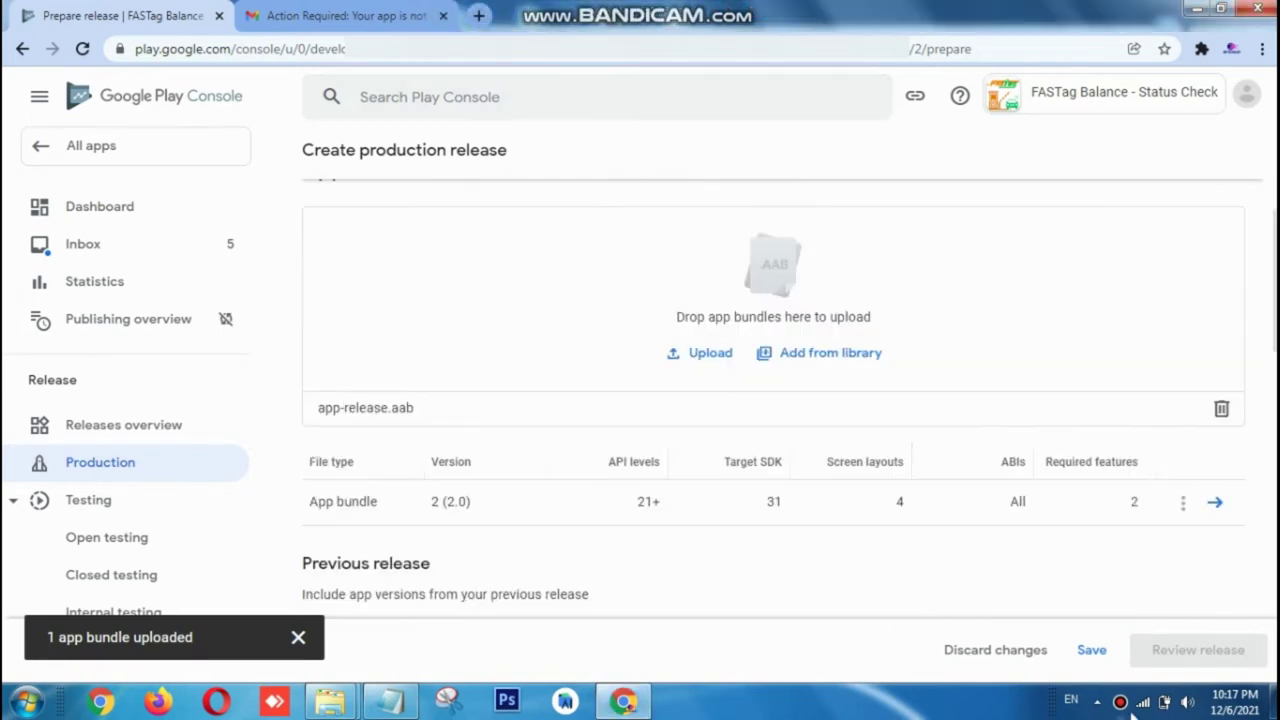
pyautogui.click(1100, 651)
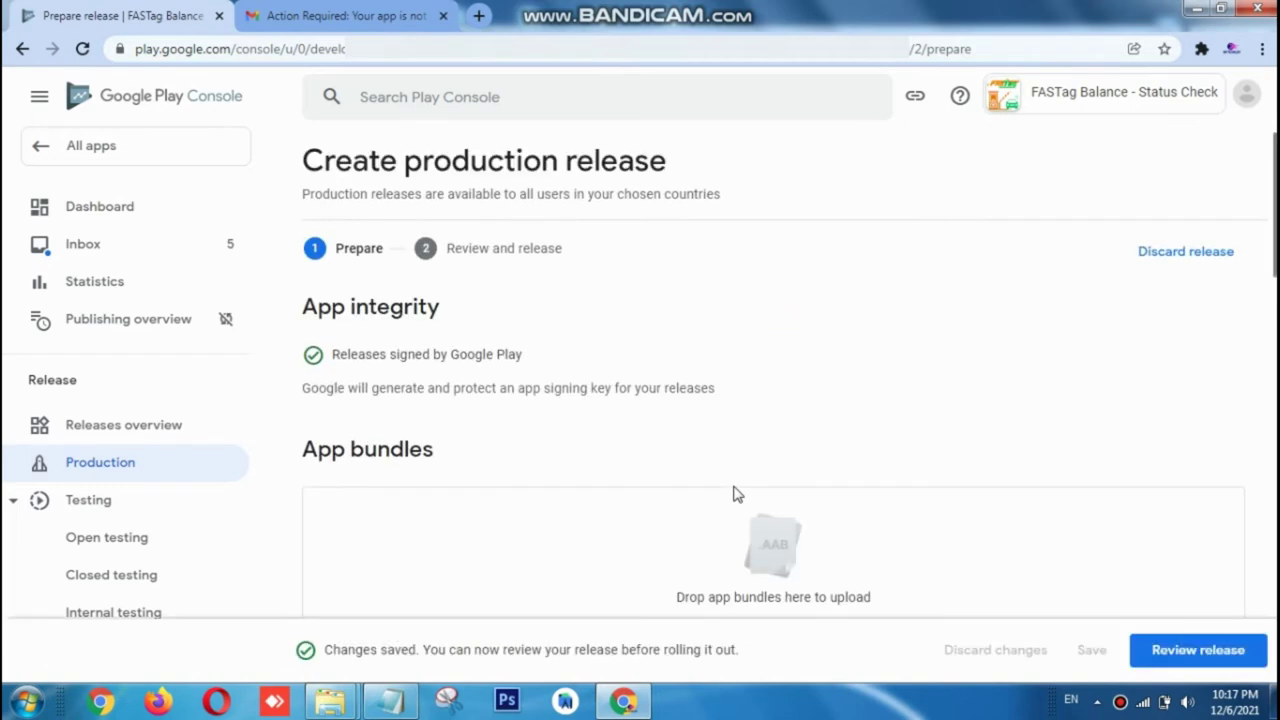
# - Review the prepared production release and roll it out to Production
pyautogui.click(1178, 662)
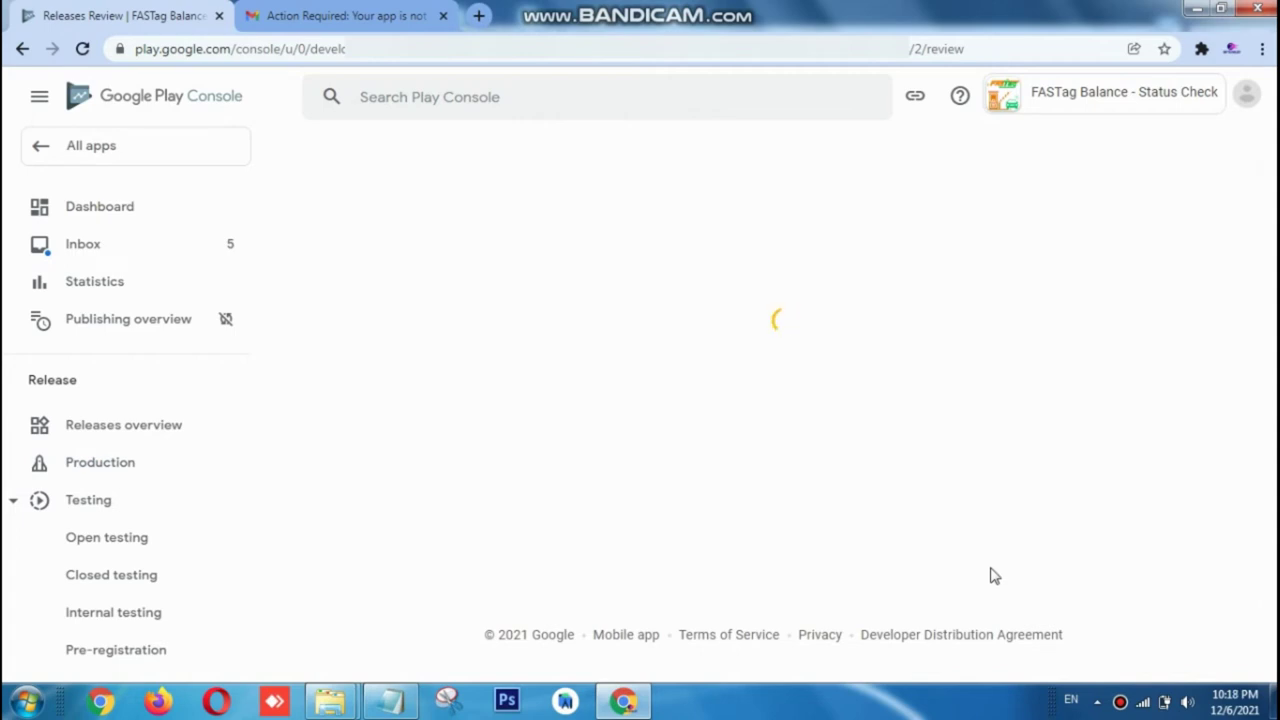
pyautogui.click(1112, 661)
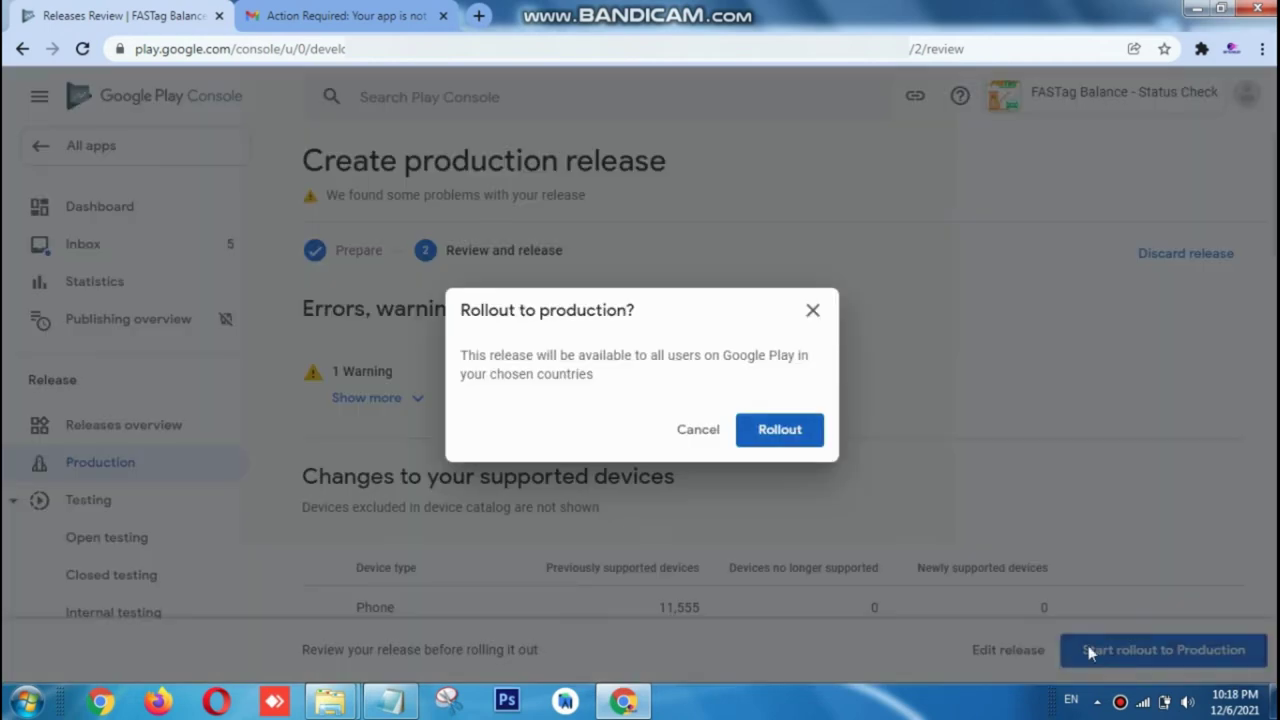
pyautogui.click(795, 440)
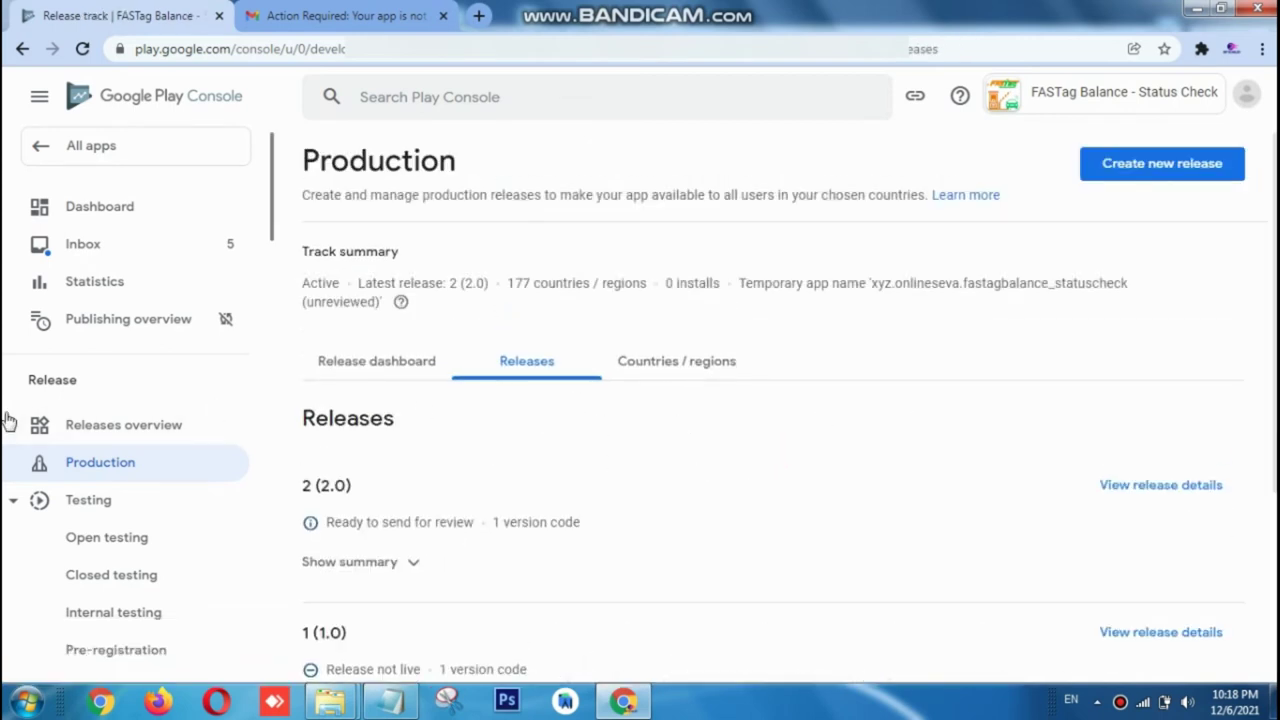
# - Open the app's main store listing and look over its name and descriptions
pyautogui.scroll(-4, 80, 404)
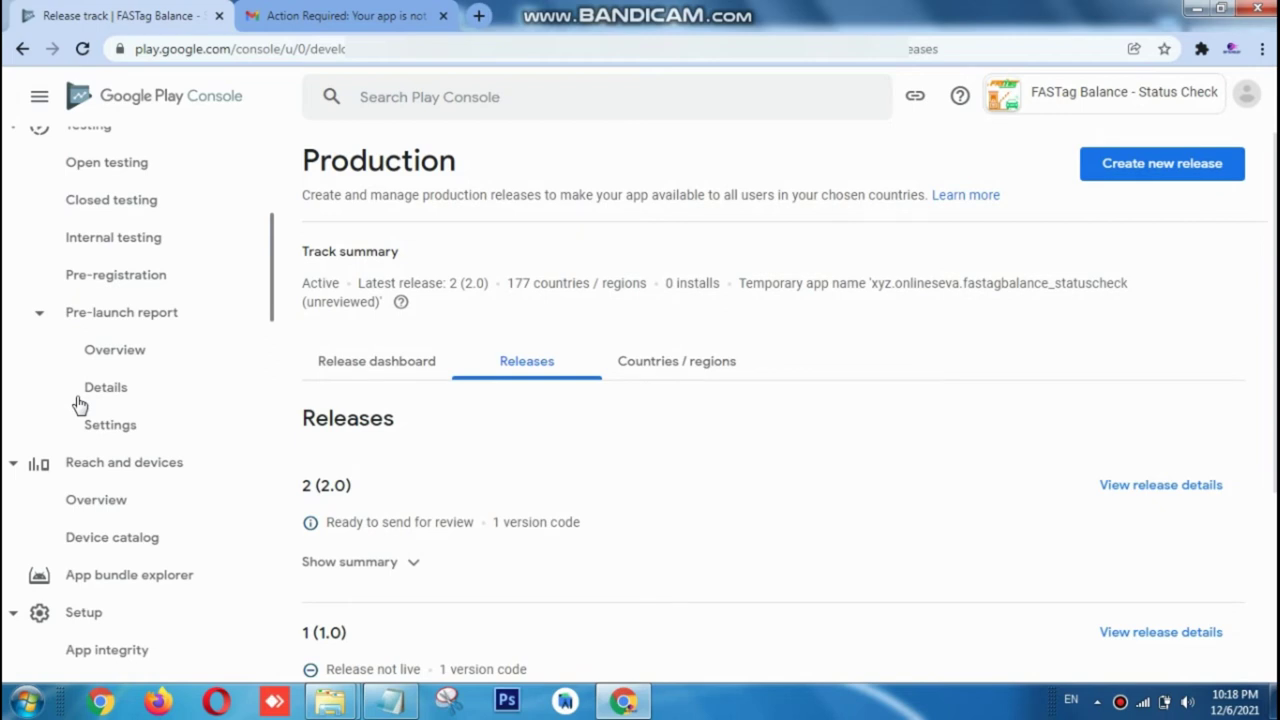
pyautogui.scroll(-2, 94, 400)
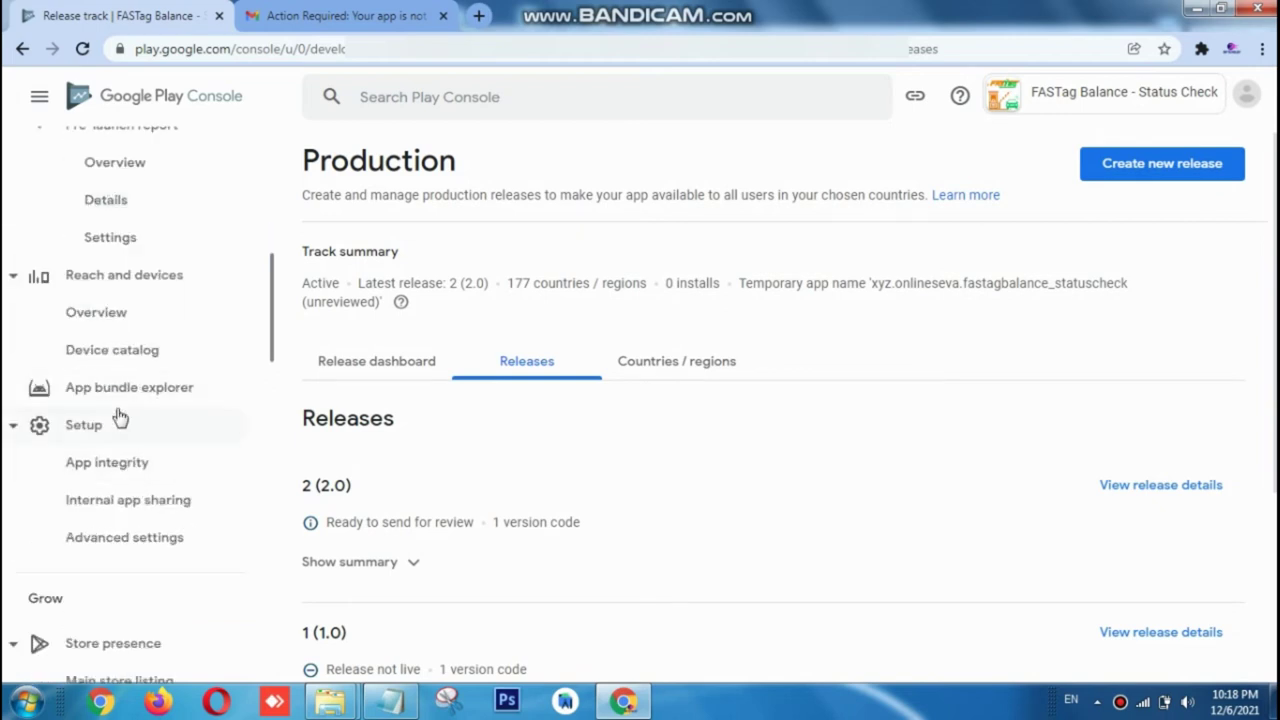
pyautogui.scroll(-3, 126, 470)
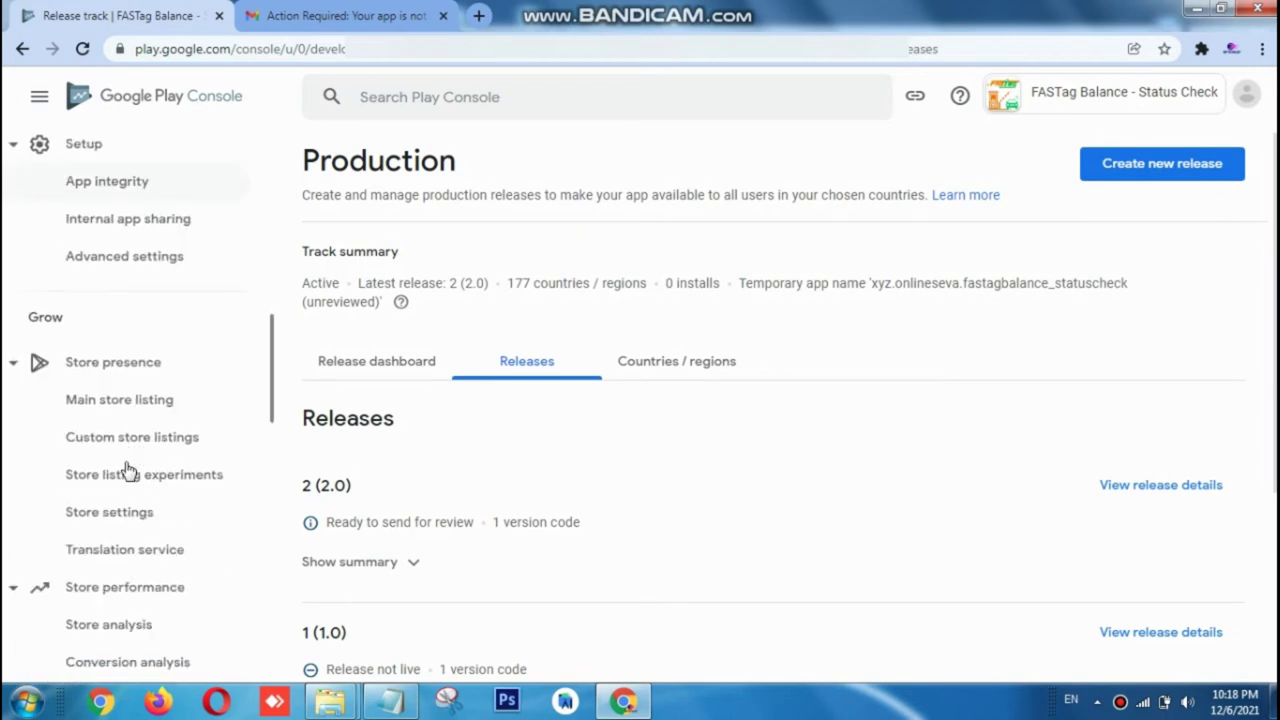
pyautogui.click(86, 403)
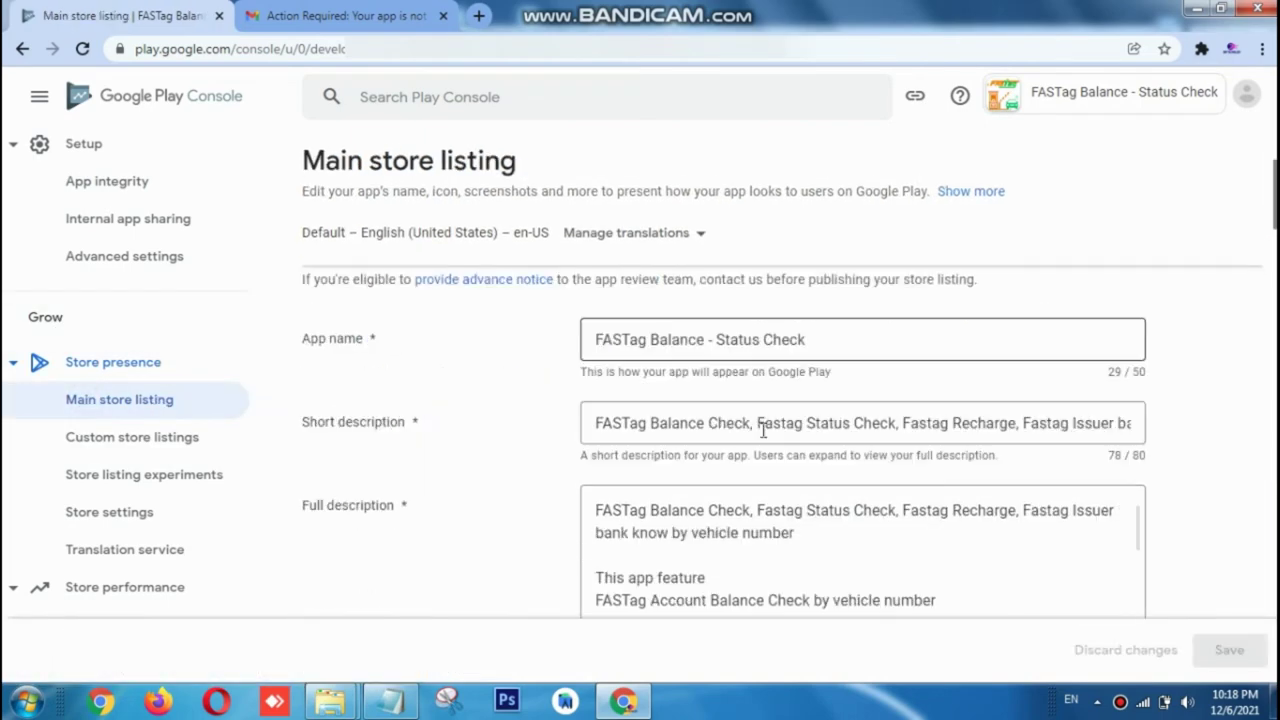
pyautogui.scroll(-2, 763, 428)
pyautogui.scroll(1, 557, 423)
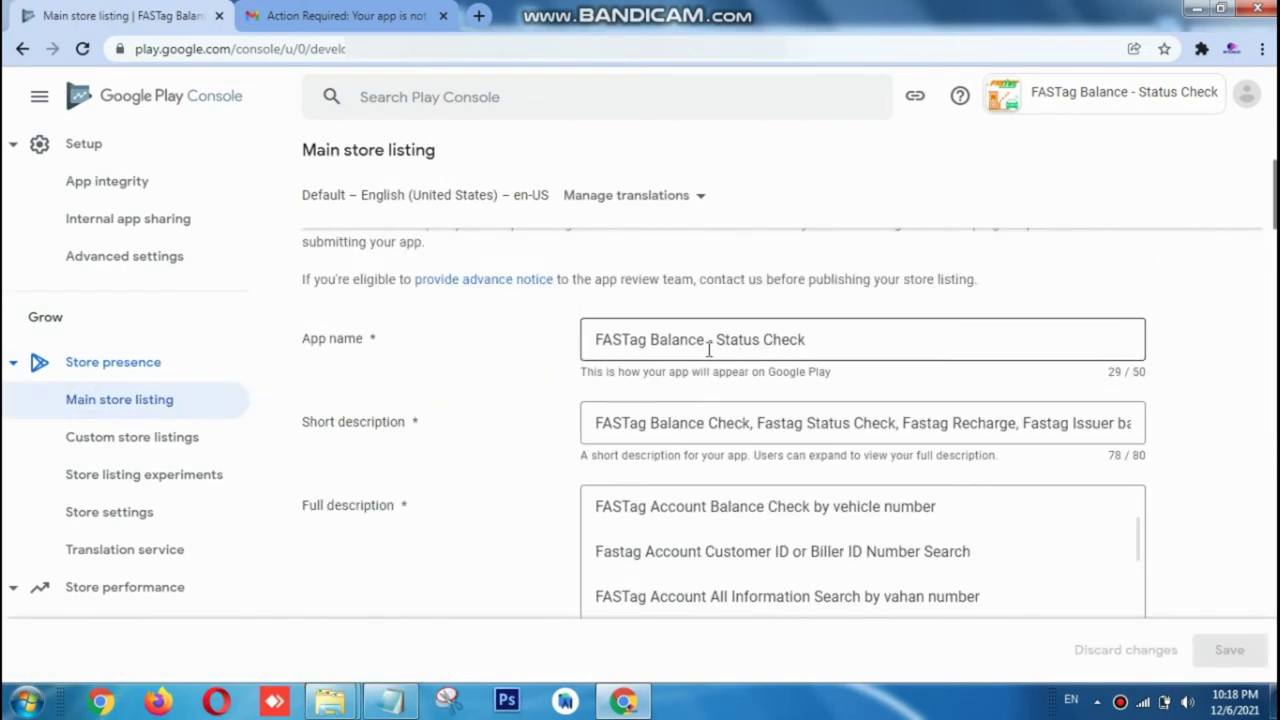
# - Reword the app name in the store listing to "FASTag Balance Check Status"
pyautogui.moveTo(708, 348); pyautogui.dragTo(715, 349)
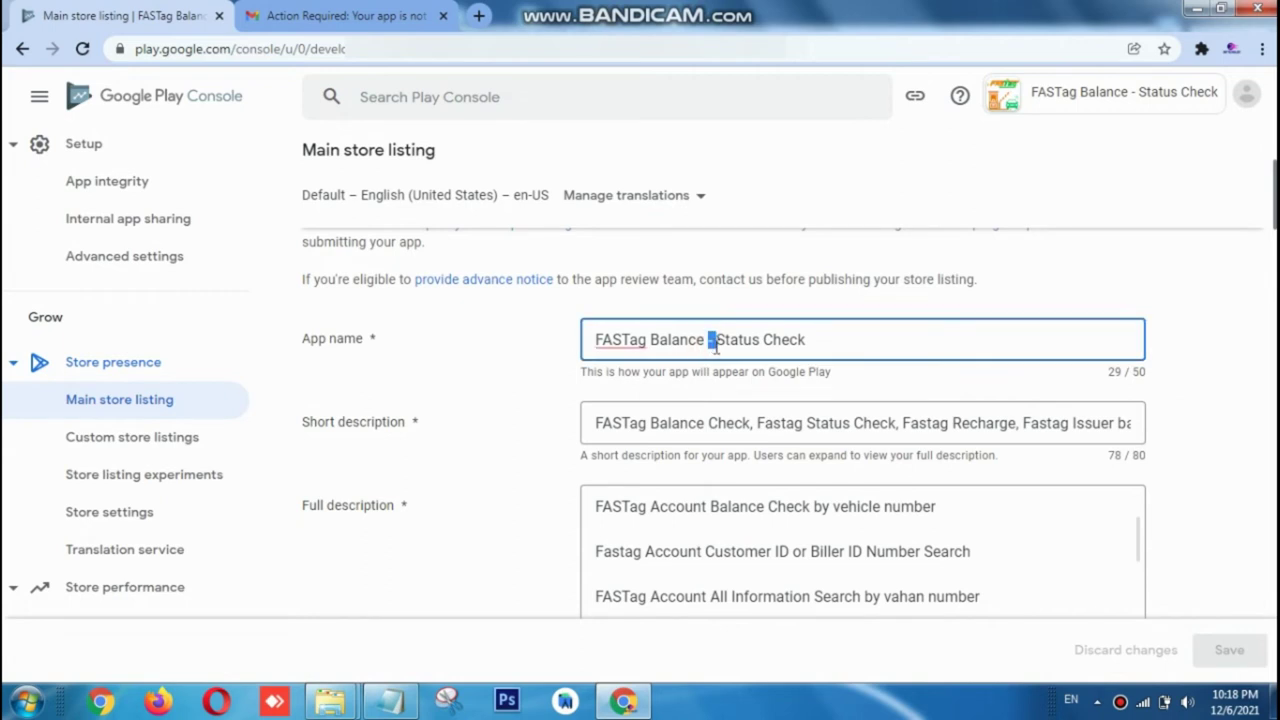
pyautogui.press('BackSpace')
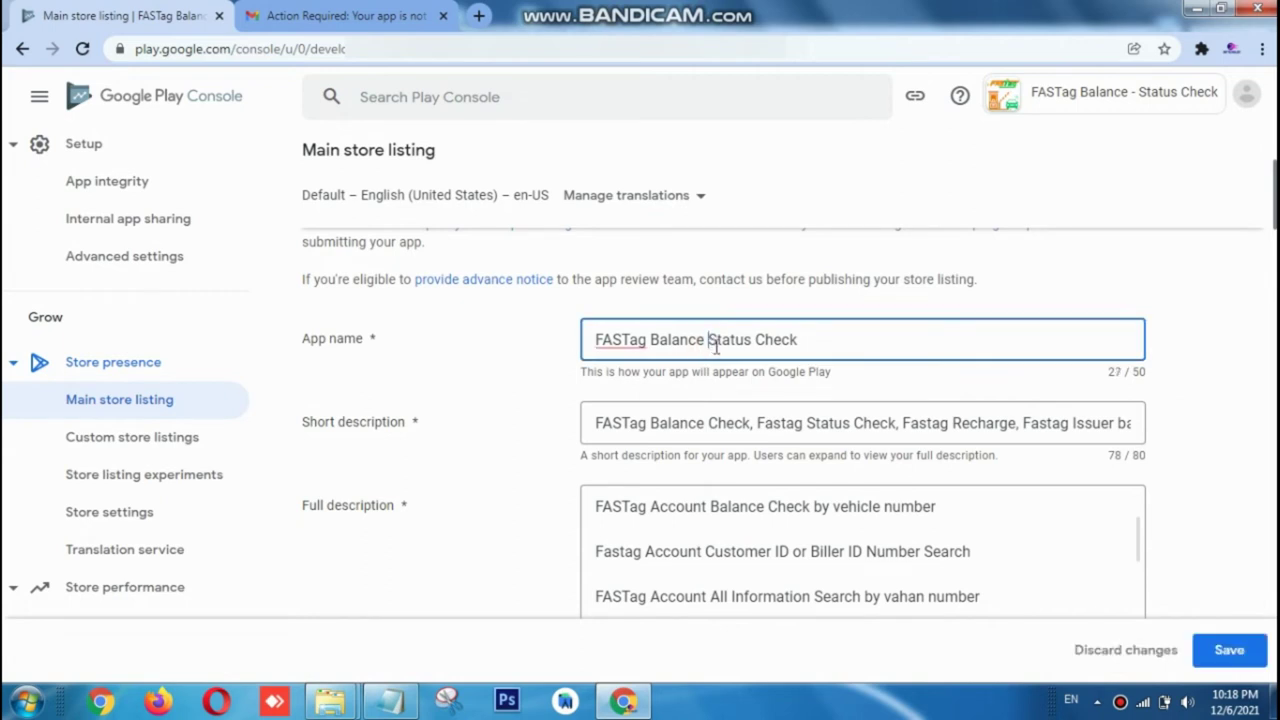
pyautogui.doubleClick(735, 347)
pyautogui.press('BackSpace')
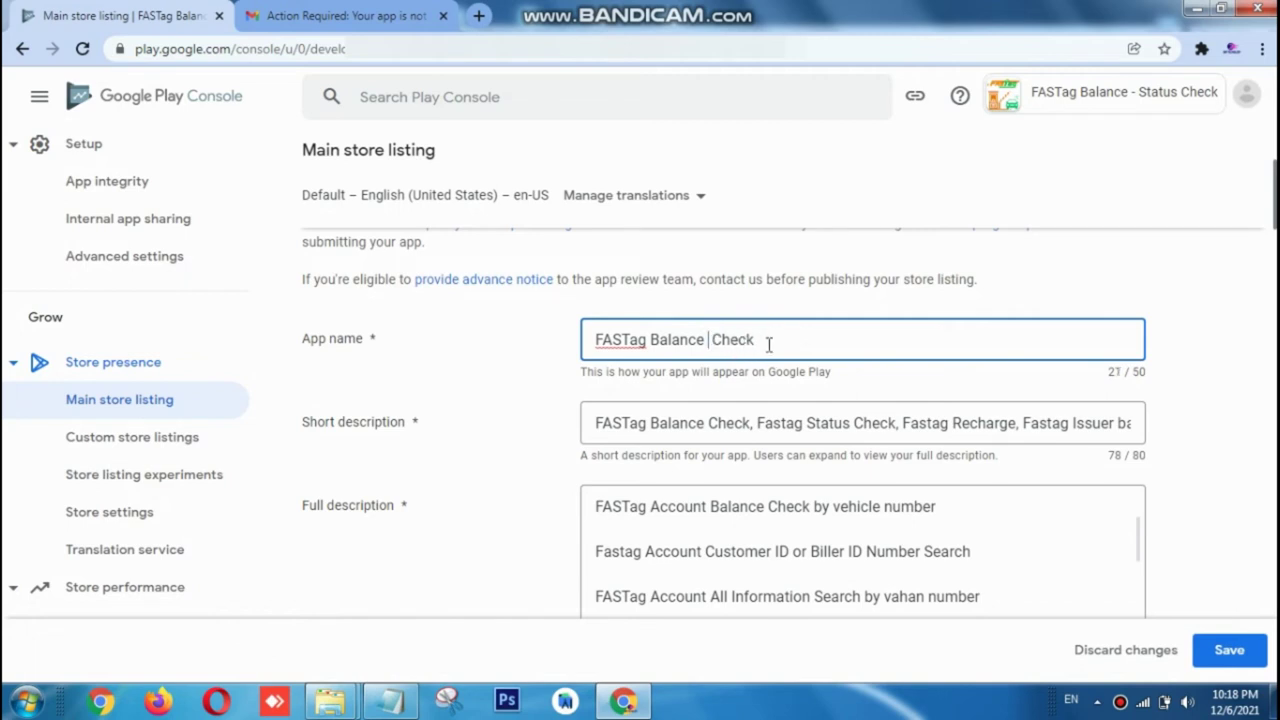
pyautogui.press('BackSpace')
pyautogui.click(762, 341)
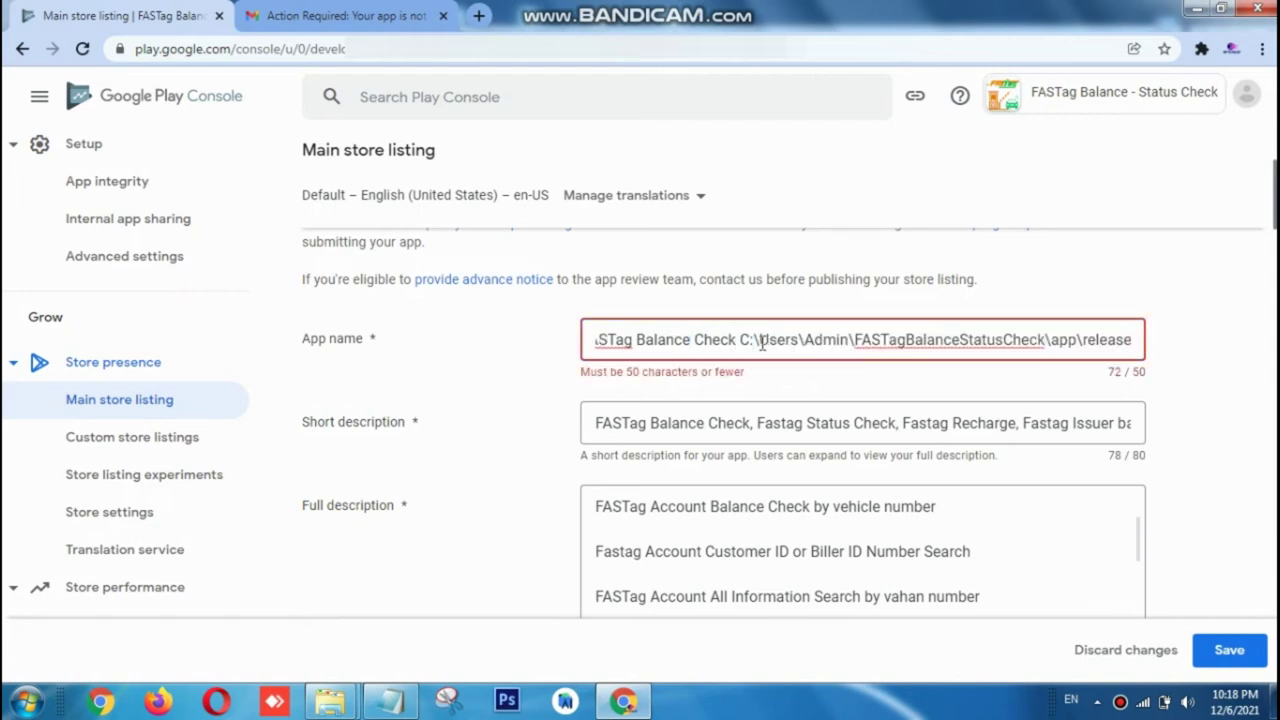
pyautogui.hotkey('ctrl', 'z')
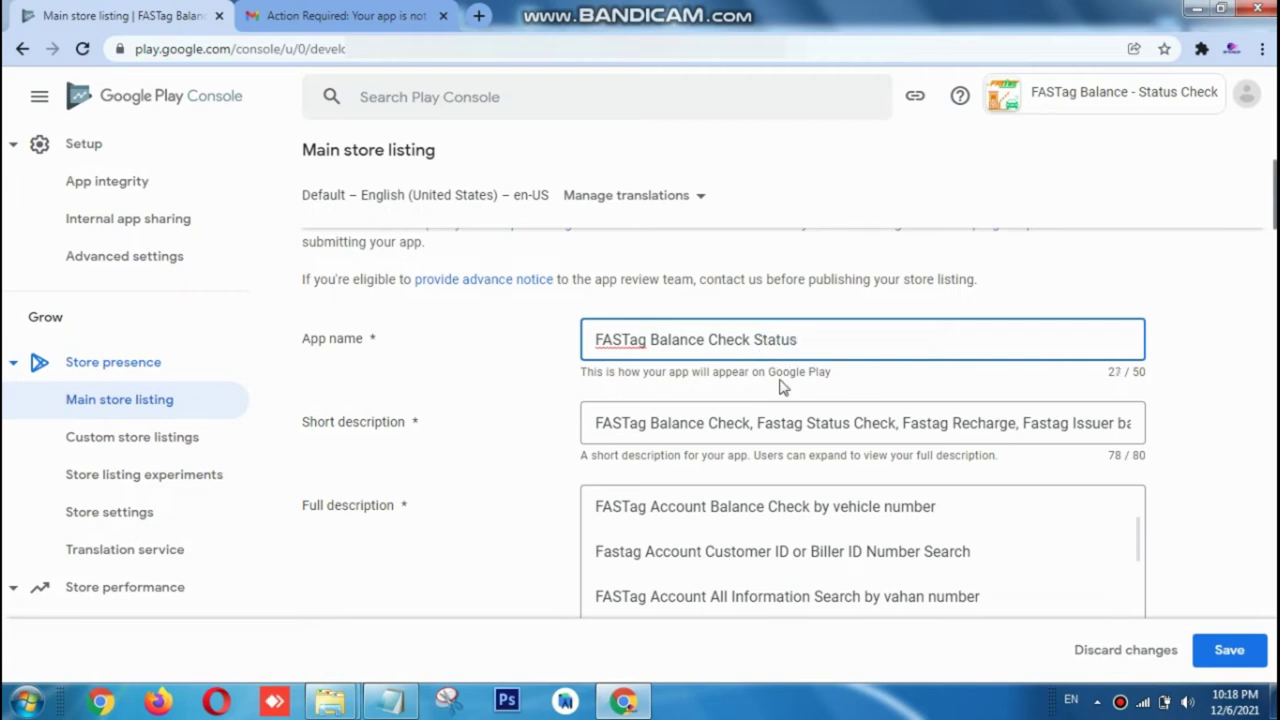
# - Insert "and" before "Status" in the app name and save the store listing
pyautogui.click(756, 341)
pyautogui.write('and')
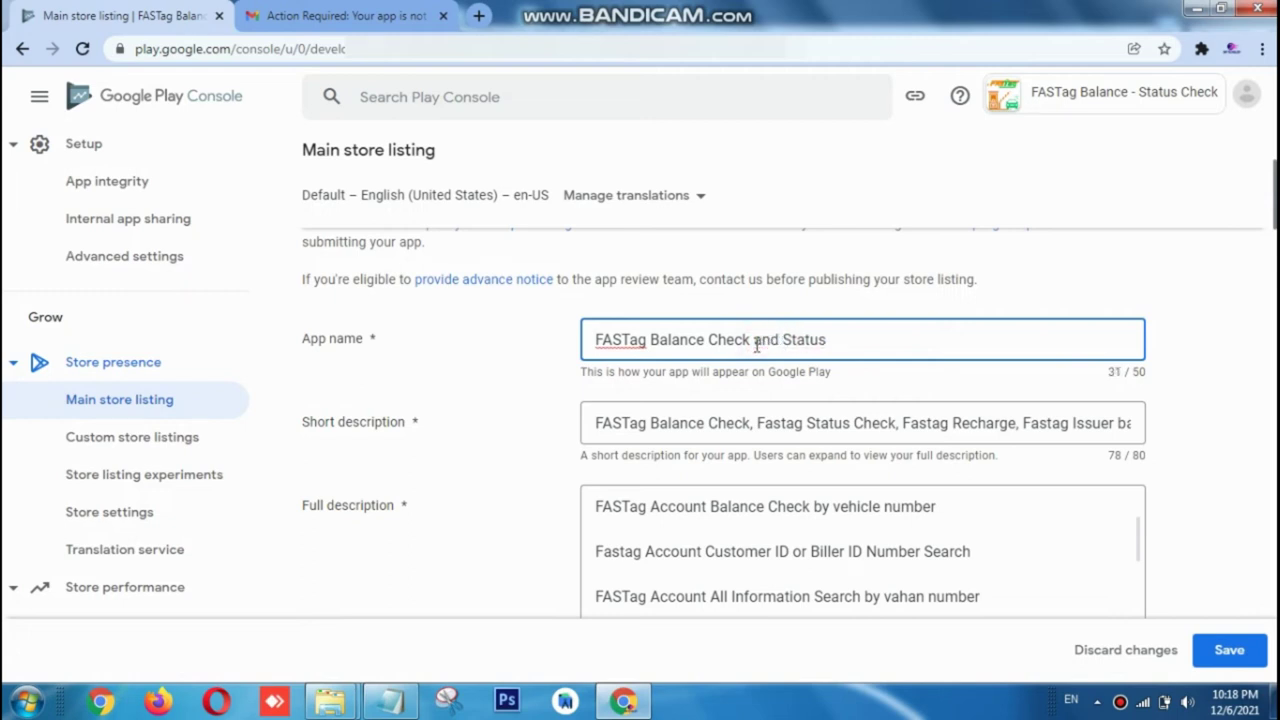
pyautogui.click(492, 396)
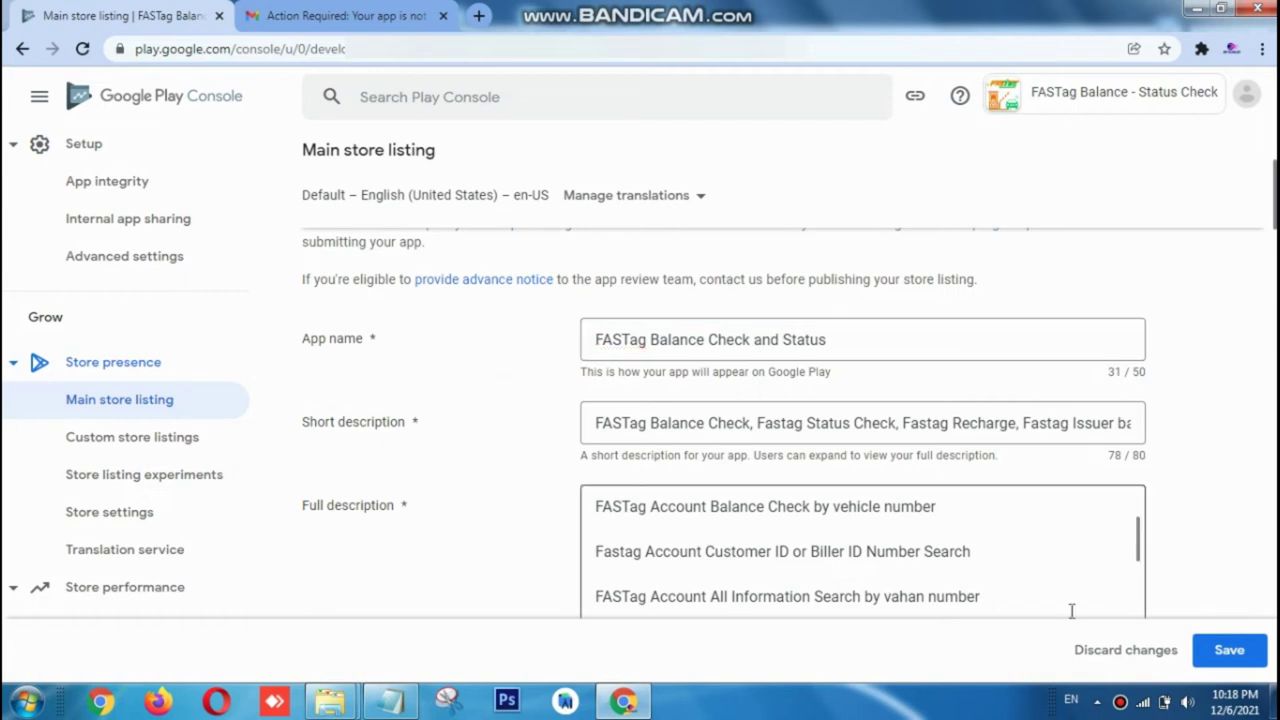
pyautogui.click(1225, 652)
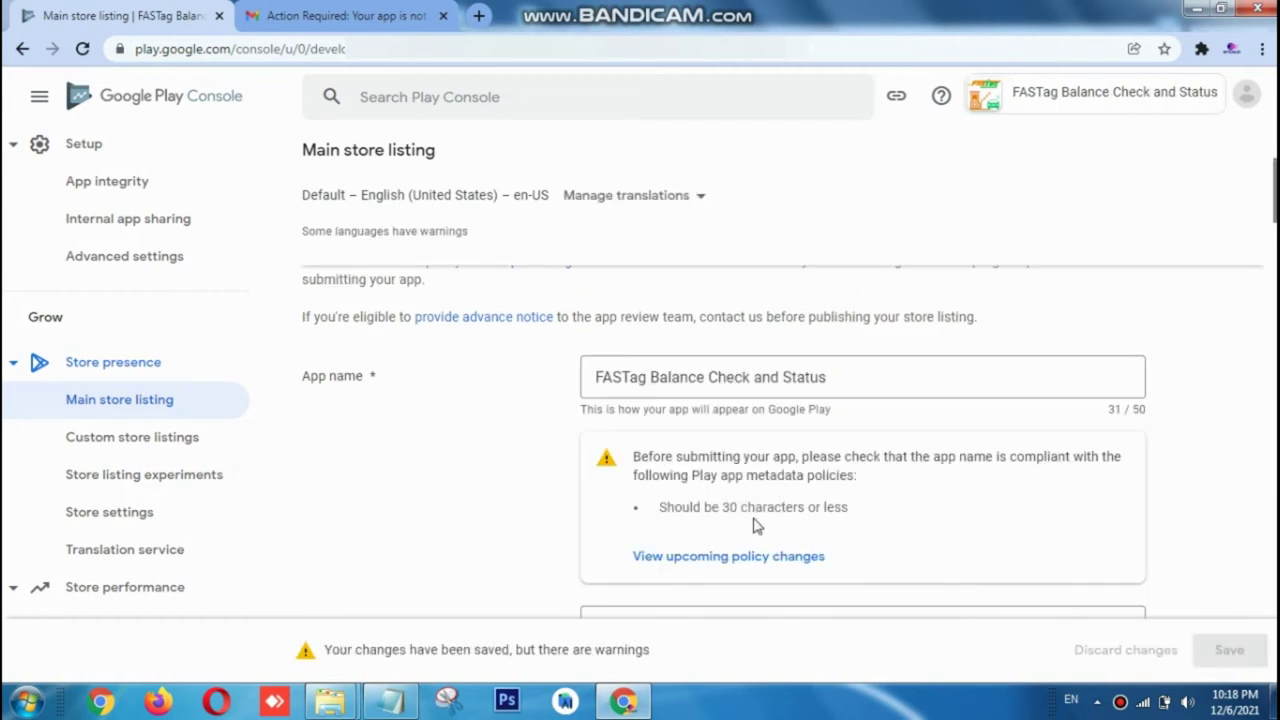
# - Remove "and" from the app name, leaving "FASTag Balance Check Status"
pyautogui.doubleClick(780, 378)
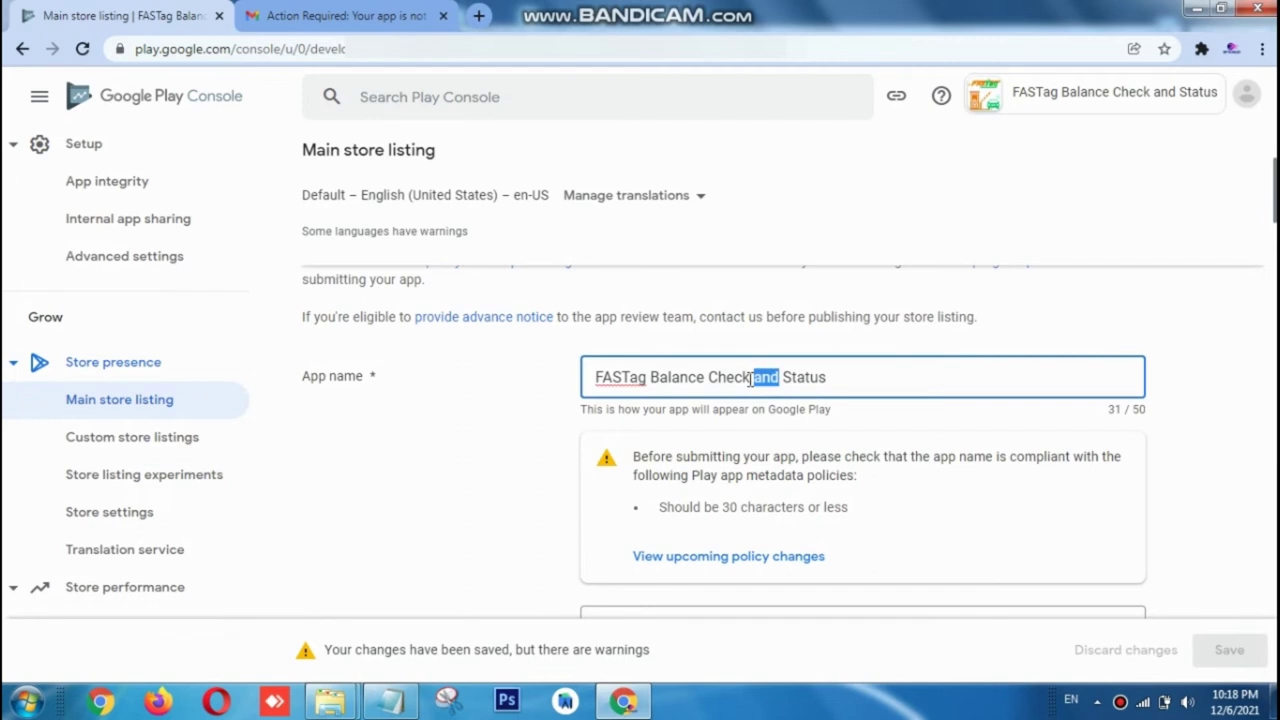
pyautogui.press('BackSpace')
pyautogui.press('BackSpace')
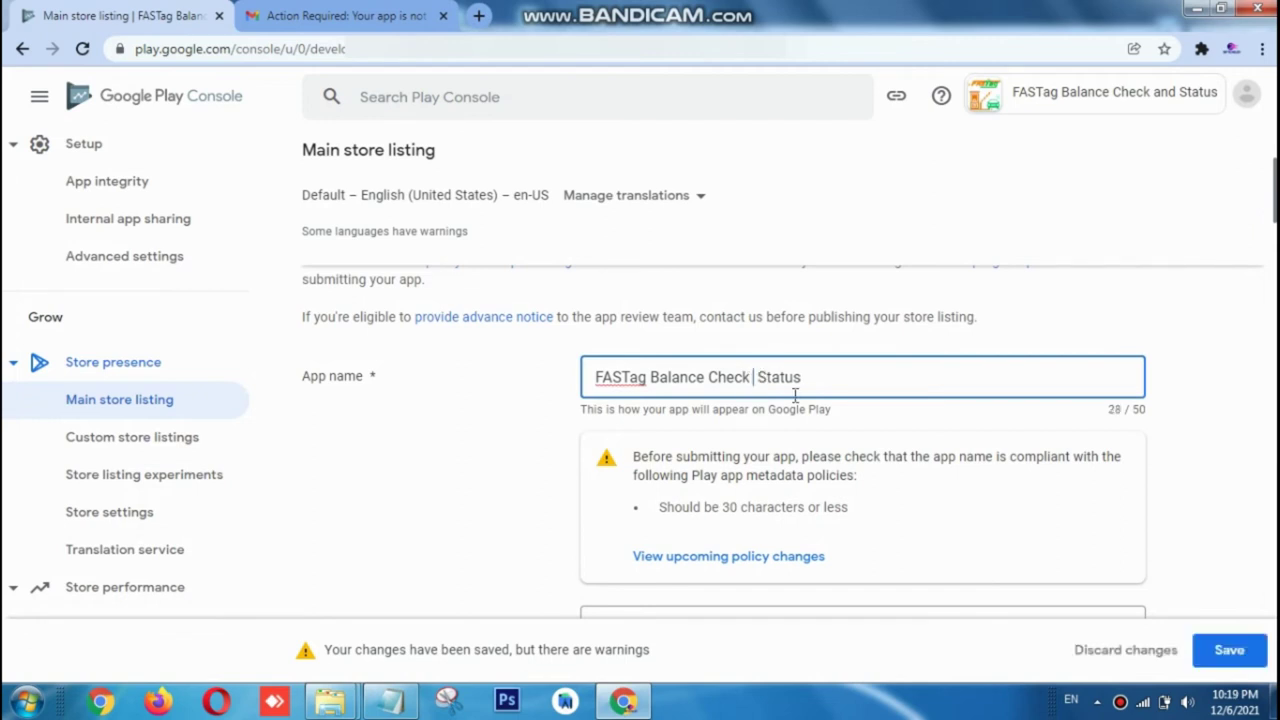
# - Start replacing the app icon and copy the path of the "fastage logo" folder from File Explorer
pyautogui.scroll(-10, 795, 395)
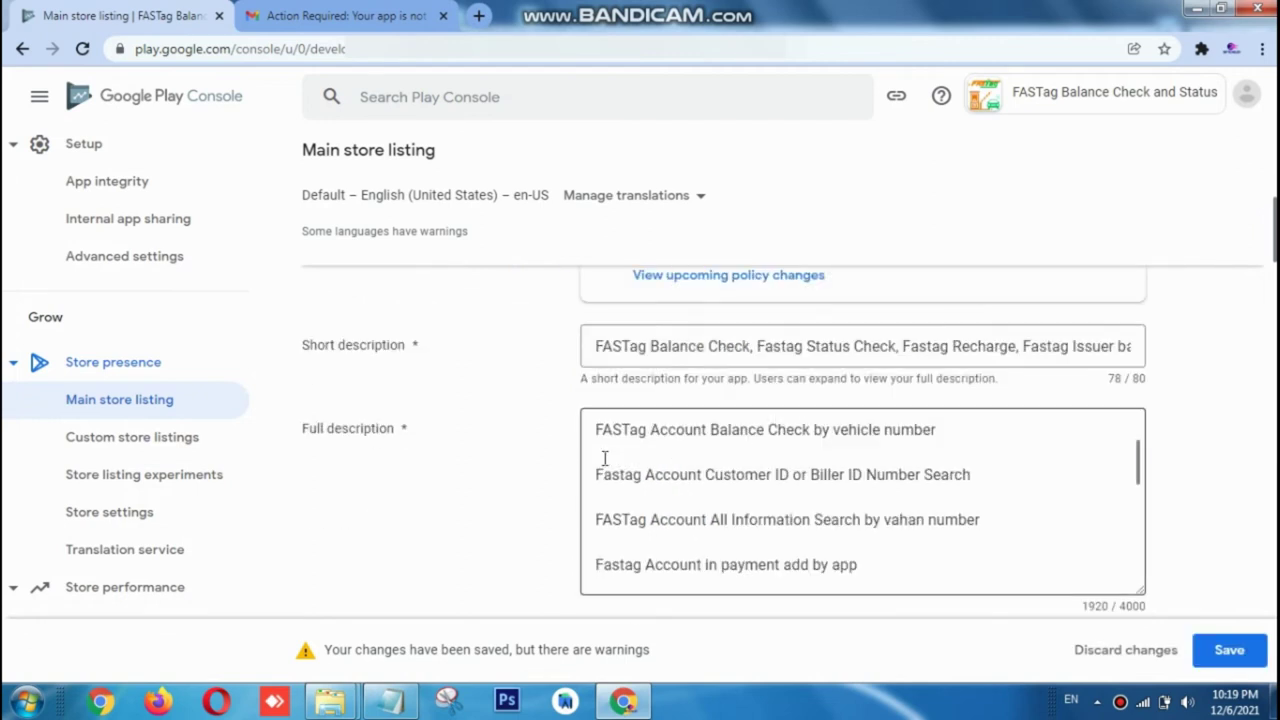
pyautogui.scroll(1, 693, 450)
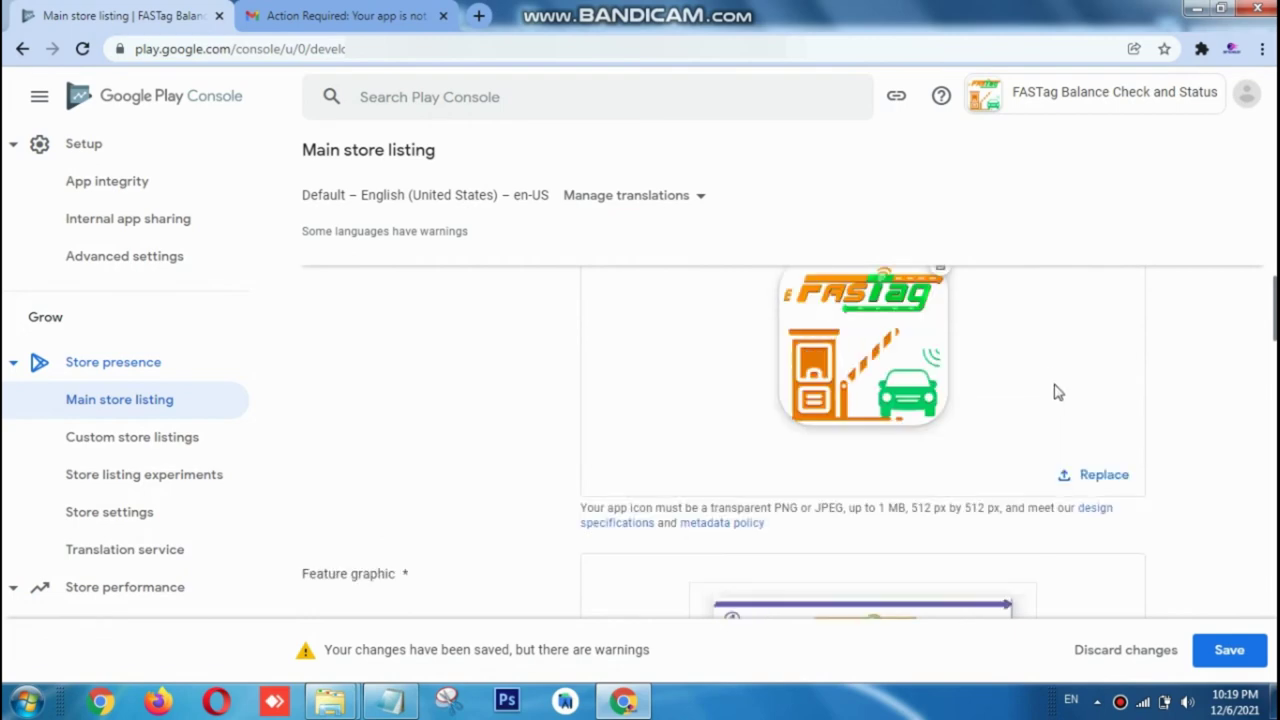
pyautogui.click(1120, 487)
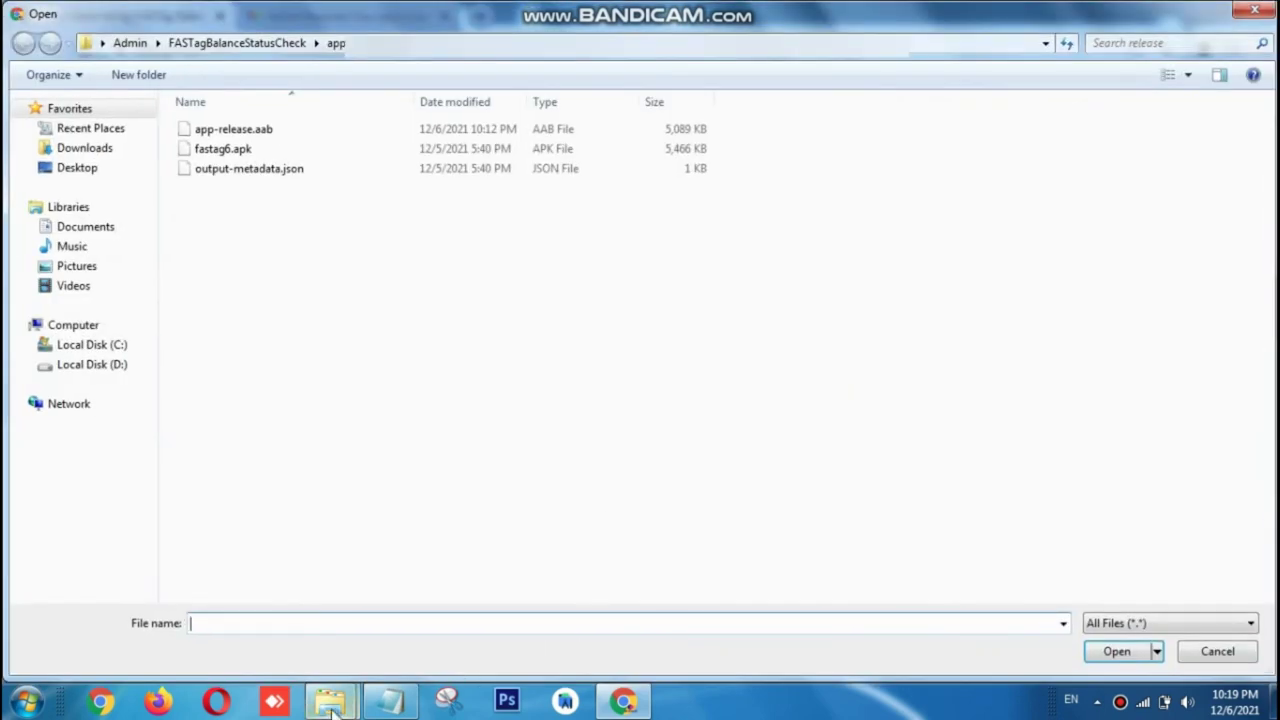
pyautogui.moveTo(330, 700)
pyautogui.click(427, 616)
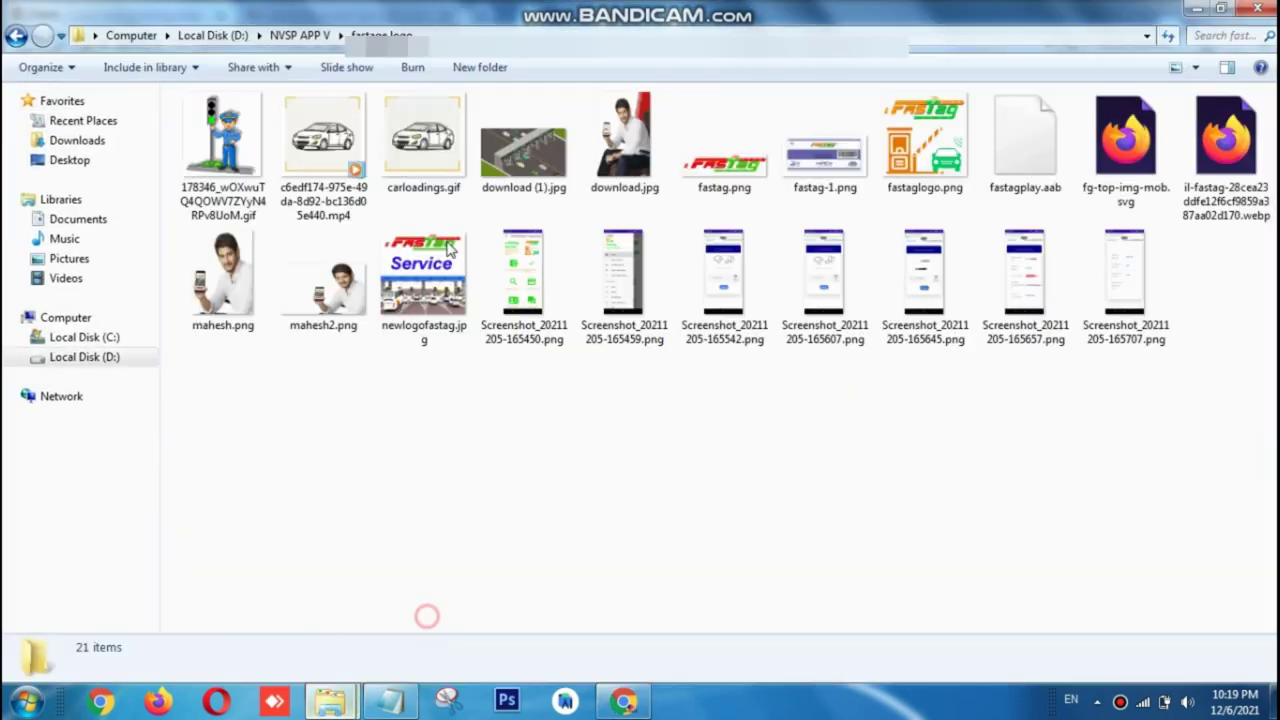
pyautogui.click(437, 35)
pyautogui.press('End')
pyautogui.hotkey('ctrl', 'shift', 'Left')
pyautogui.press('End')
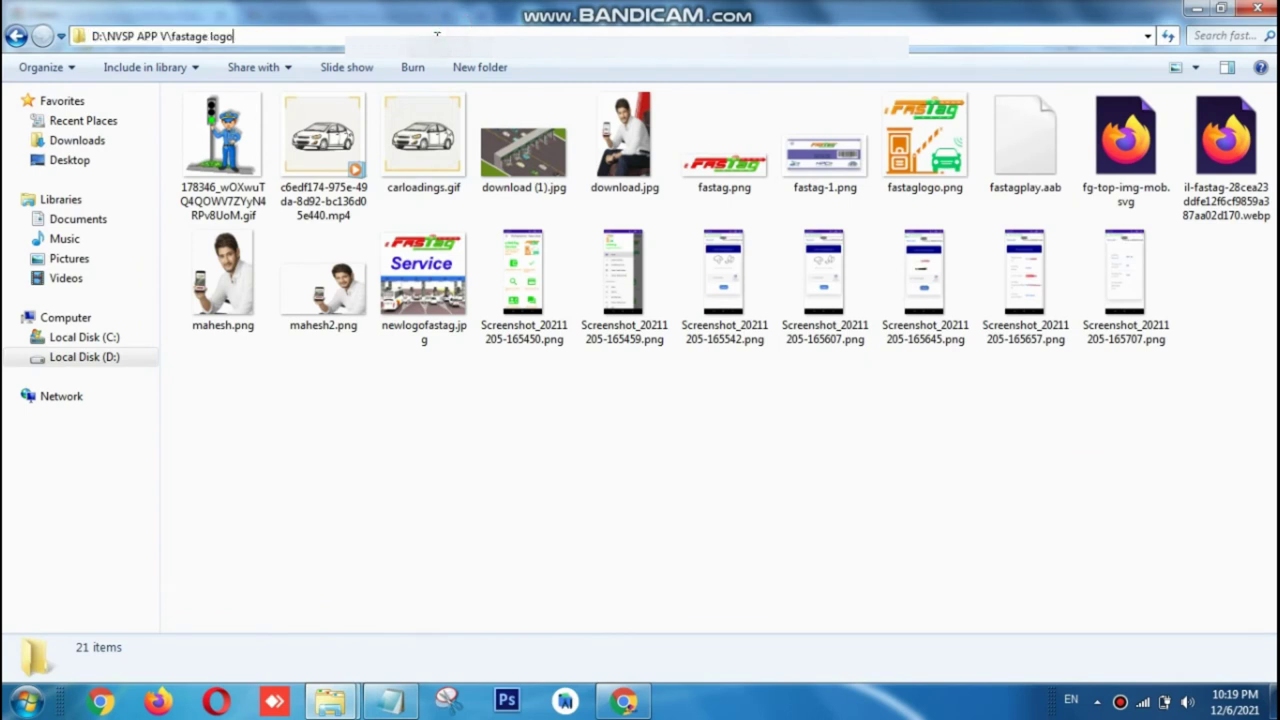
pyautogui.hotkey('ctrl', 'a')
pyautogui.hotkey('ctrl', 'c')
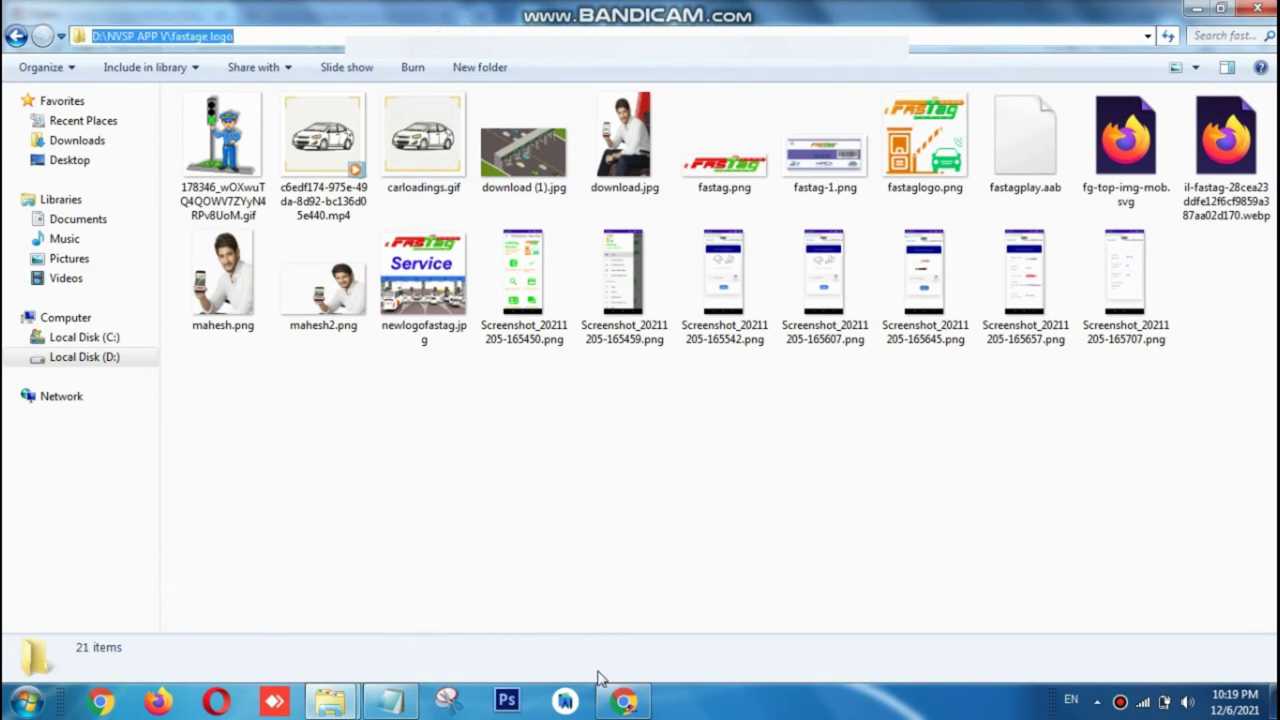
# - Go to the copied folder path in Chrome's file chooser and upload newlogofastag.jpg as the new app icon
pyautogui.click(624, 701)
pyautogui.click(436, 43)
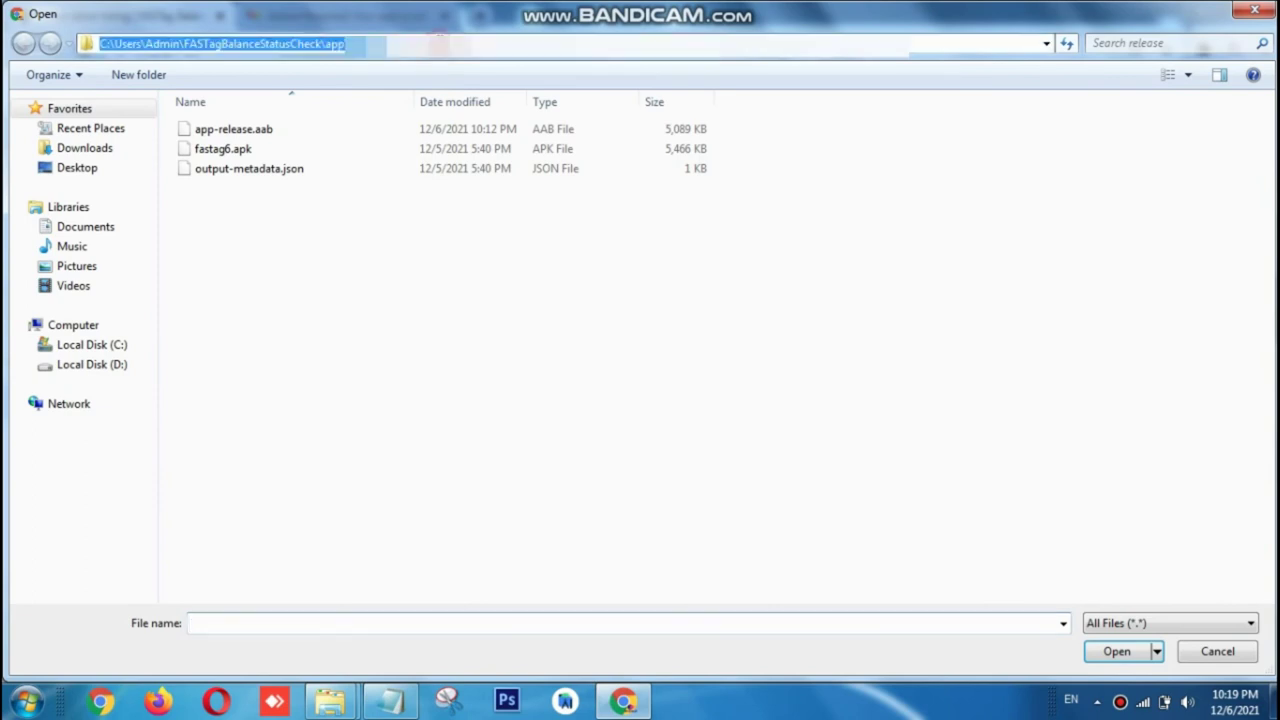
pyautogui.hotkey('ctrl', 'v')
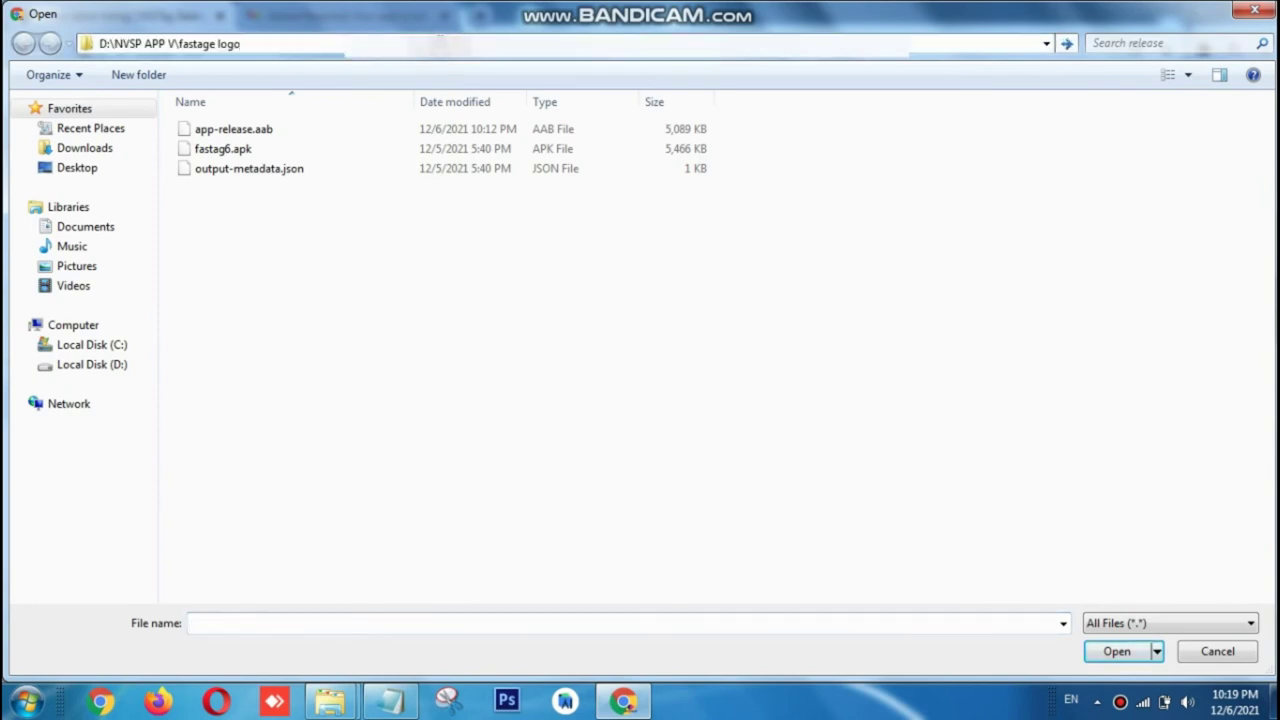
pyautogui.press('Return')
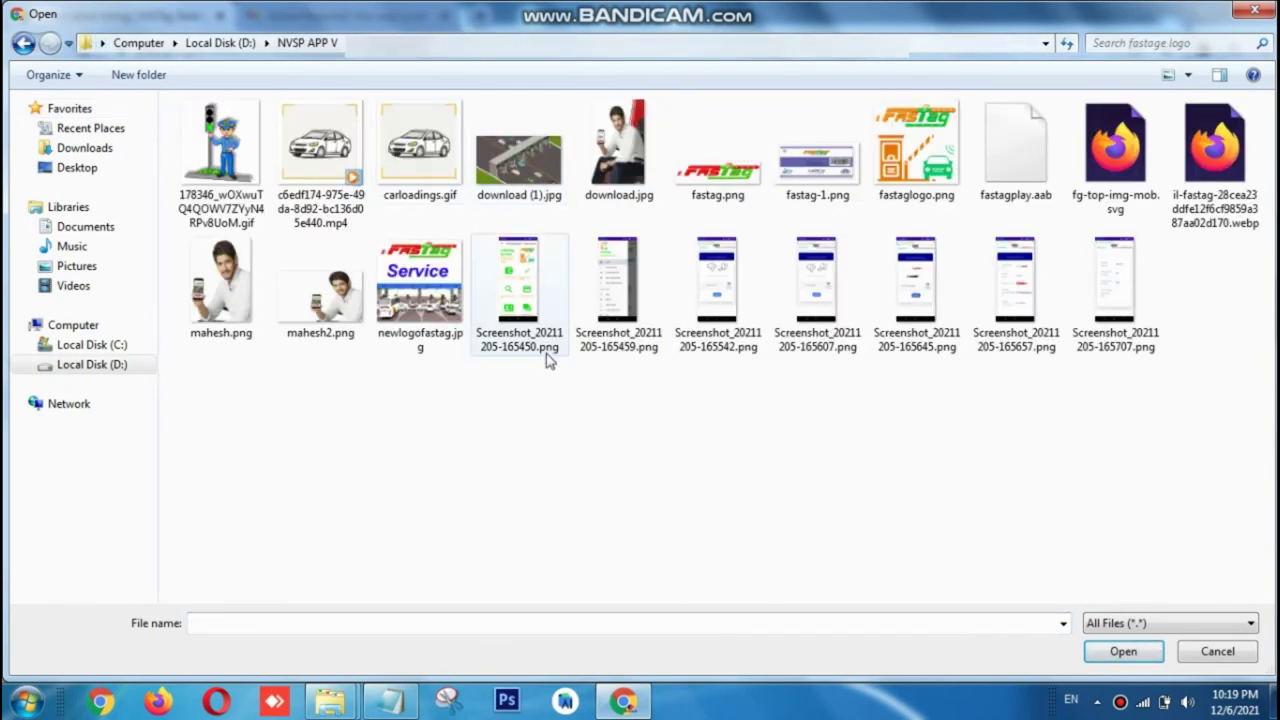
pyautogui.doubleClick(412, 346)
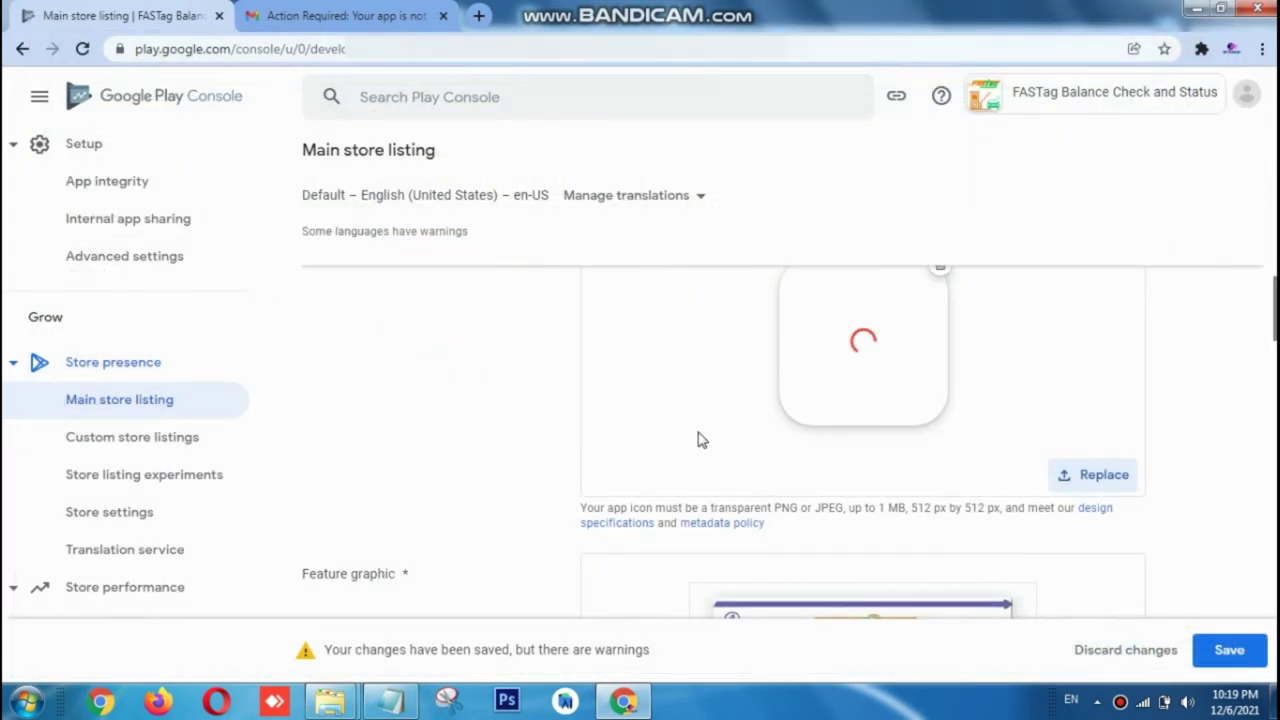
# - Examine the app name and the metadata policy notice about its permitted length in the store listing
pyautogui.scroll(1, 790, 440)
pyautogui.scroll(6, 868, 482)
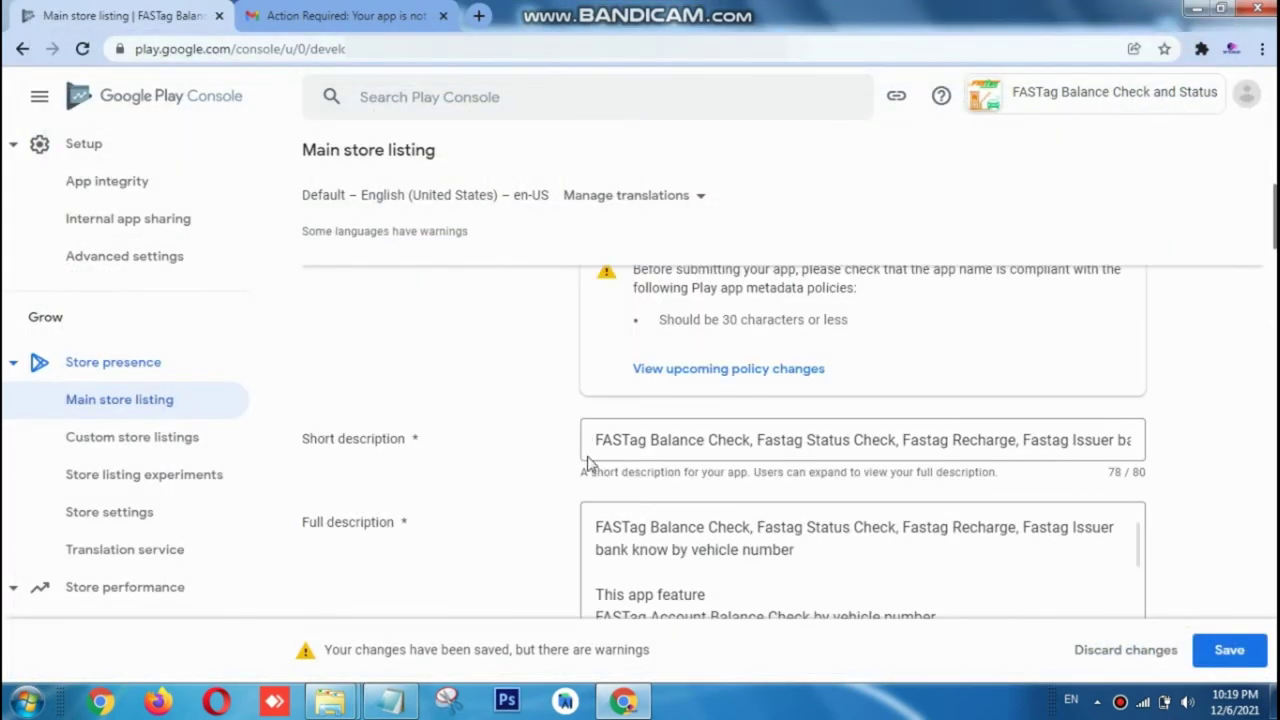
pyautogui.scroll(3, 586, 464)
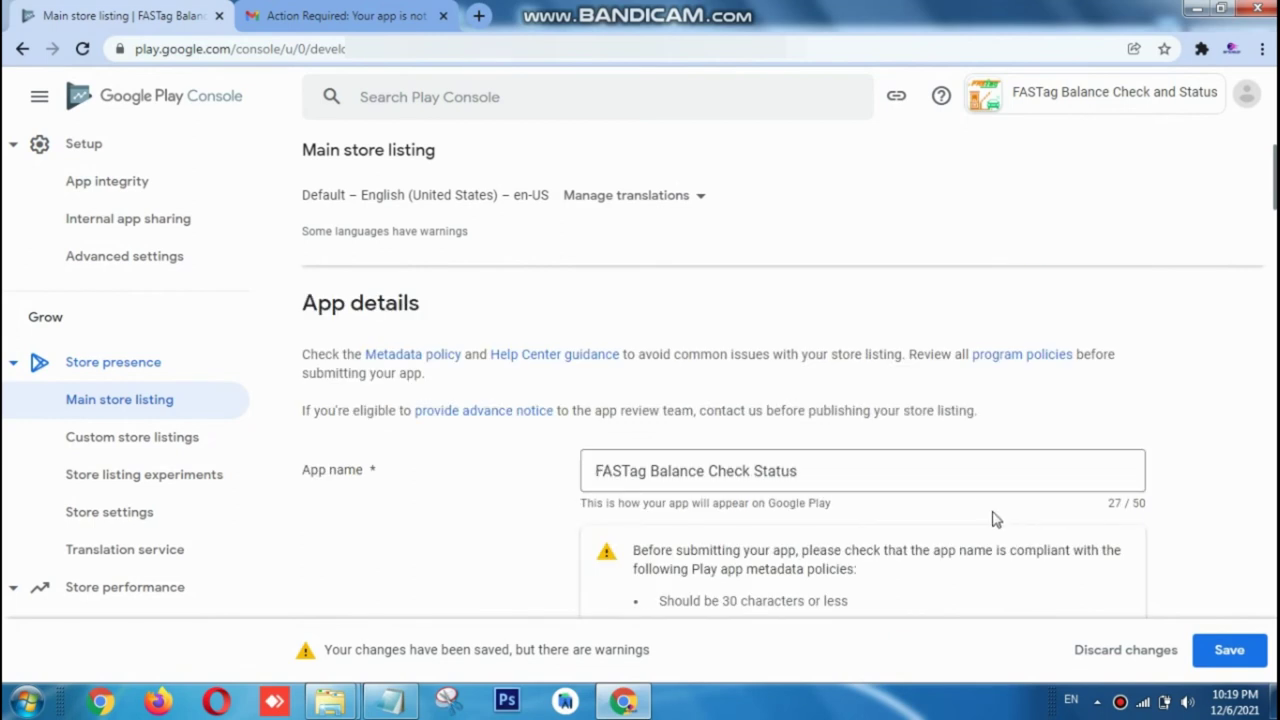
pyautogui.scroll(-1, 995, 517)
pyautogui.moveTo(722, 511); pyautogui.dragTo(745, 511)
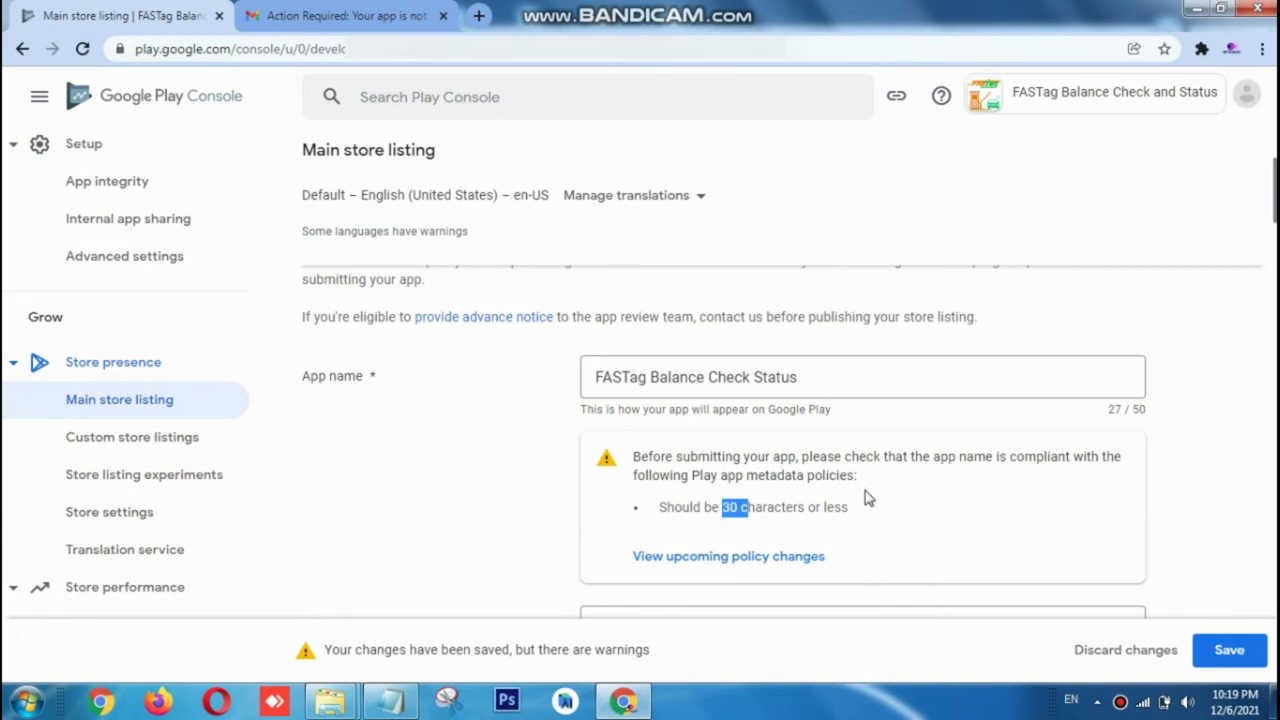
pyautogui.scroll(-2, 871, 513)
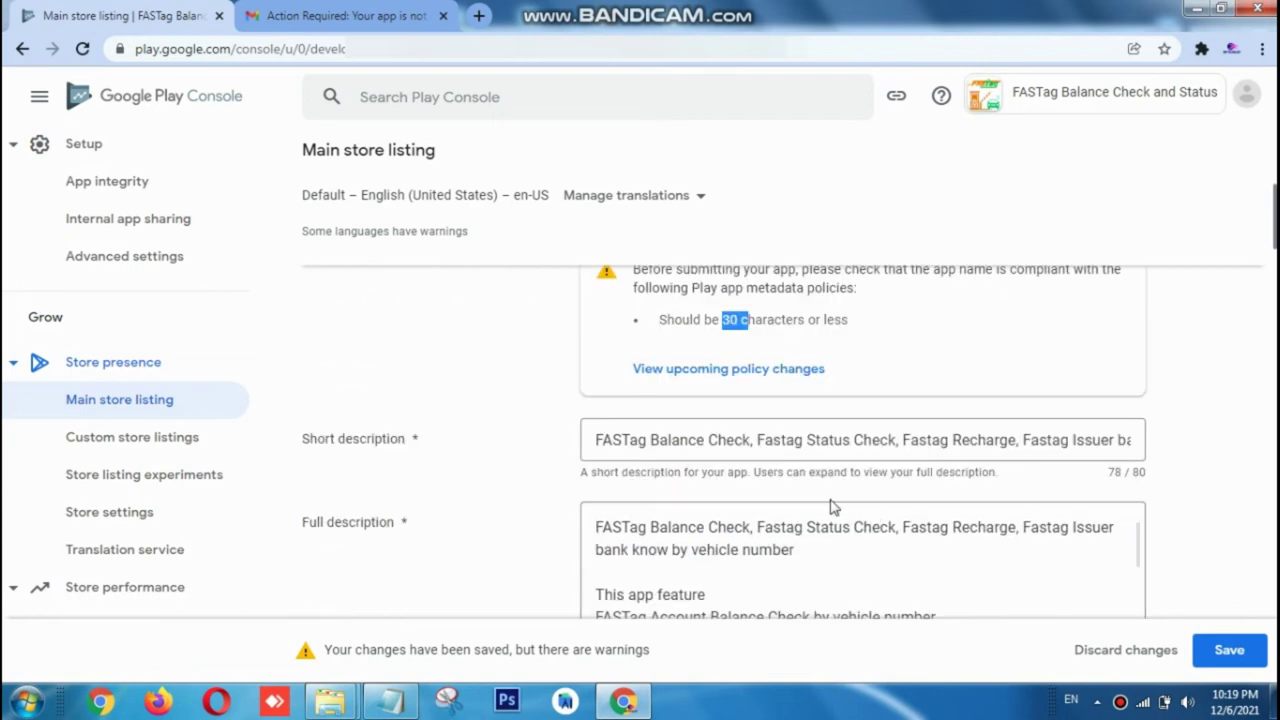
pyautogui.scroll(2, 575, 410)
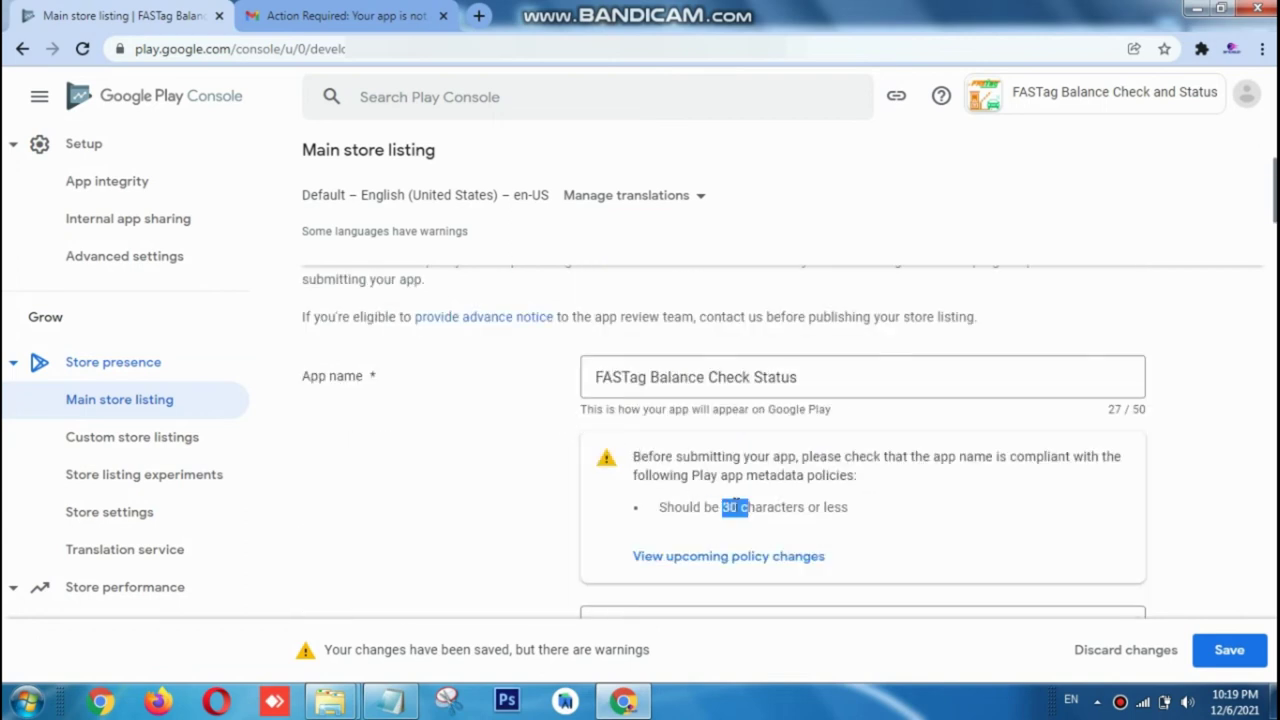
pyautogui.moveTo(757, 478); pyautogui.dragTo(855, 489)
pyautogui.moveTo(745, 476); pyautogui.dragTo(855, 478)
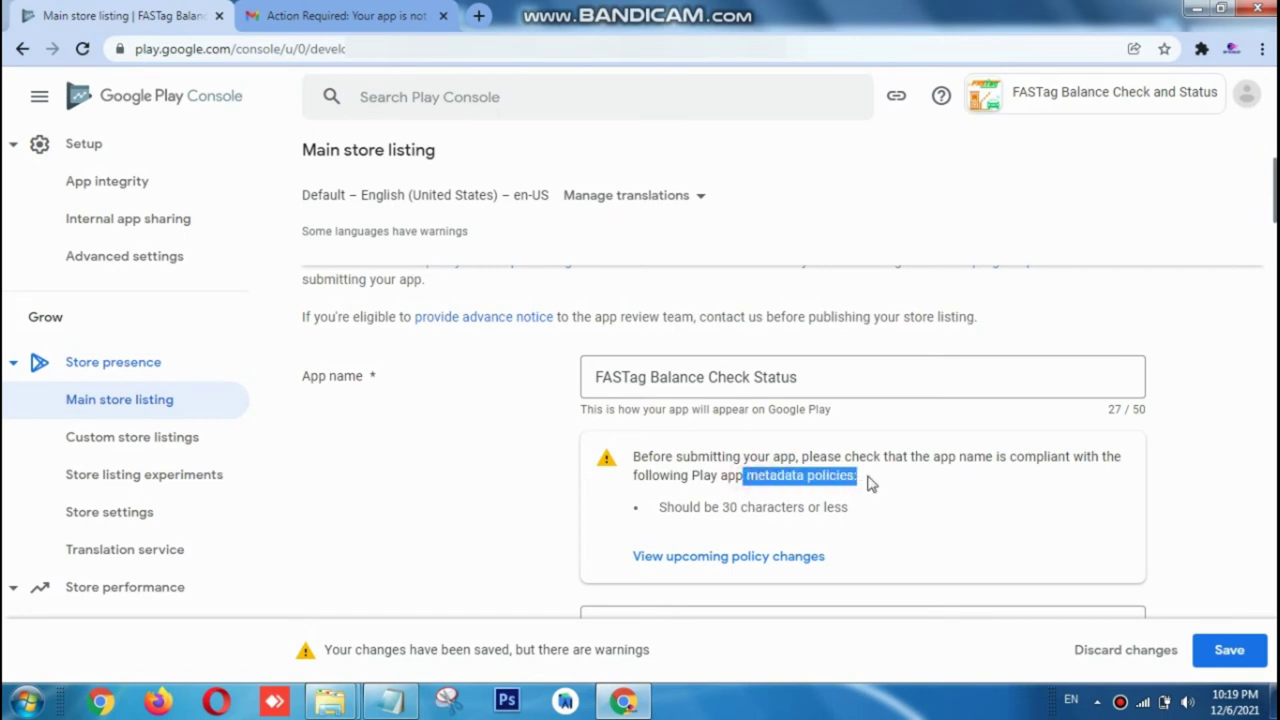
pyautogui.scroll(-1, 877, 483)
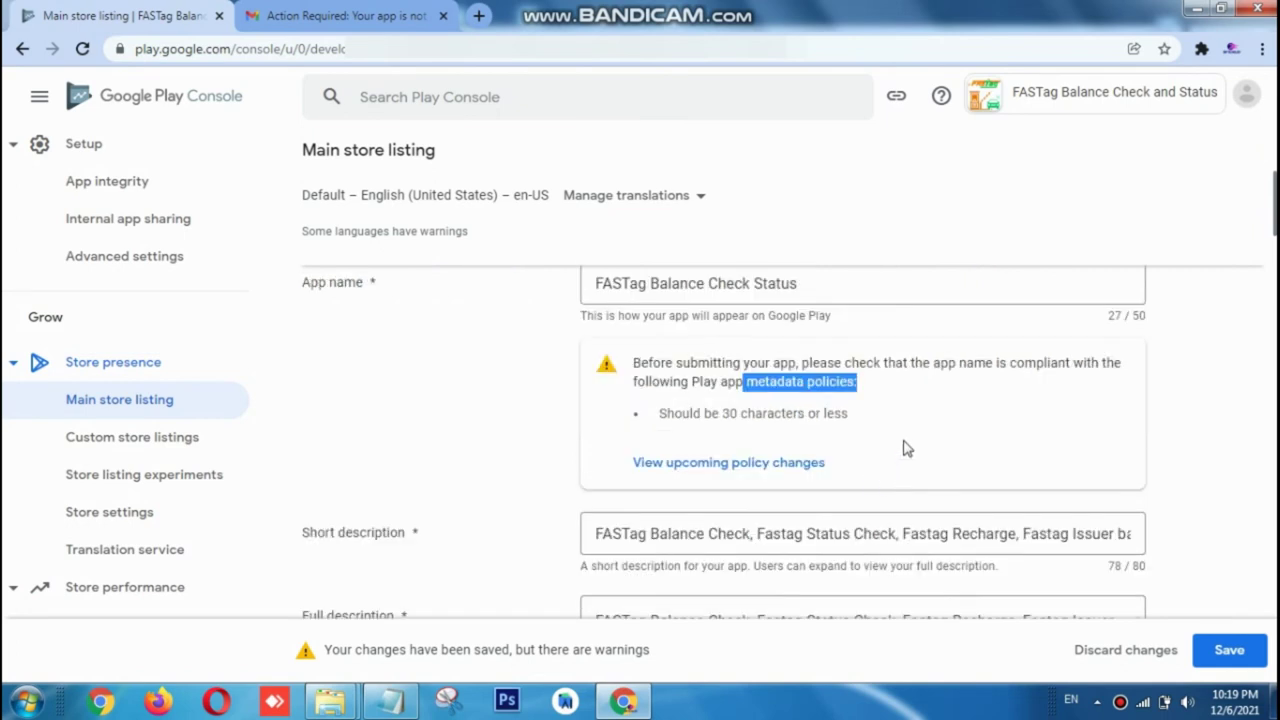
# - Check the required app icon dimensions, start replacing the icon again, and open newlogofastag.jpg from the file chooser in Paint
pyautogui.scroll(-2, 903, 440)
pyautogui.scroll(-4, 886, 374)
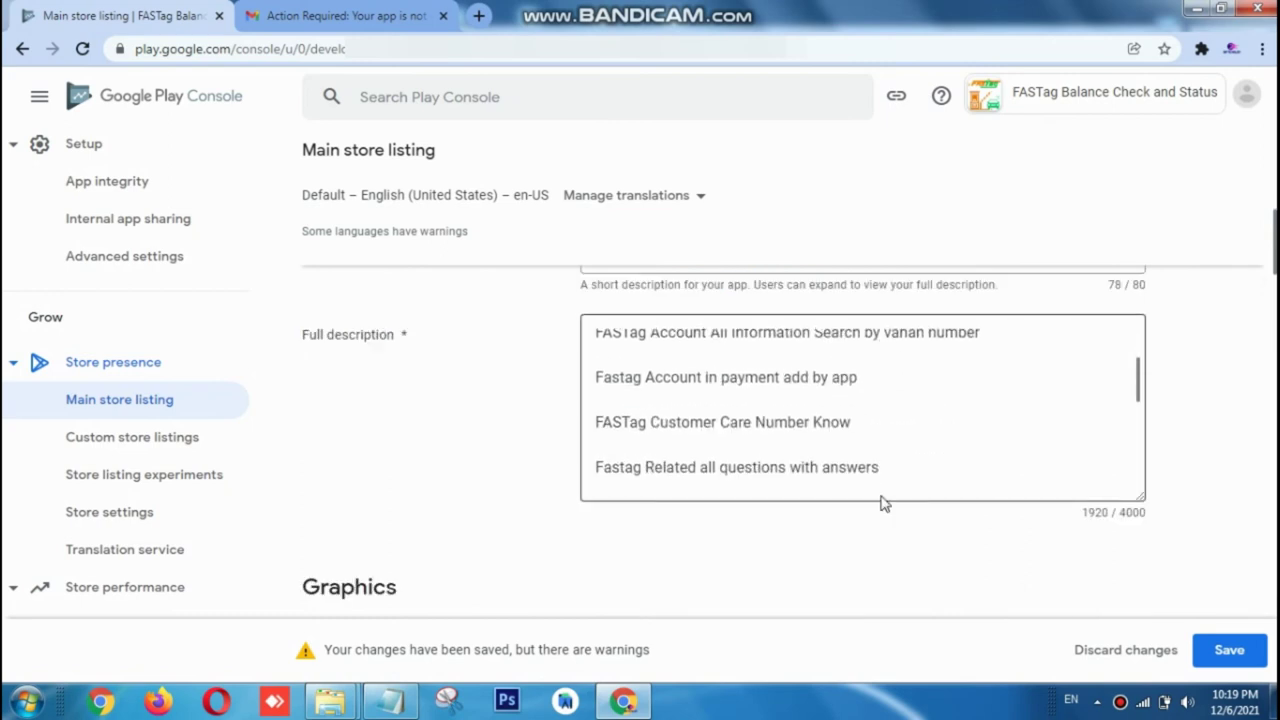
pyautogui.scroll(-3, 883, 503)
pyautogui.scroll(-2, 1046, 471)
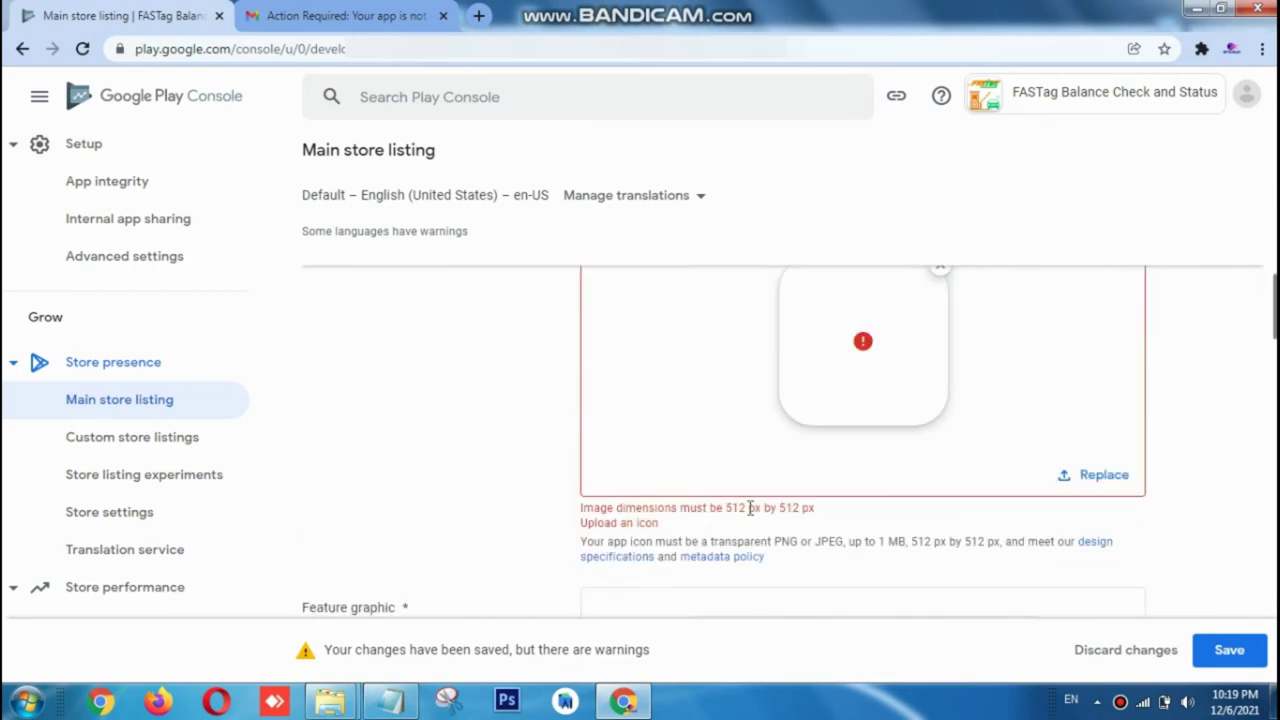
pyautogui.moveTo(734, 508); pyautogui.dragTo(818, 512)
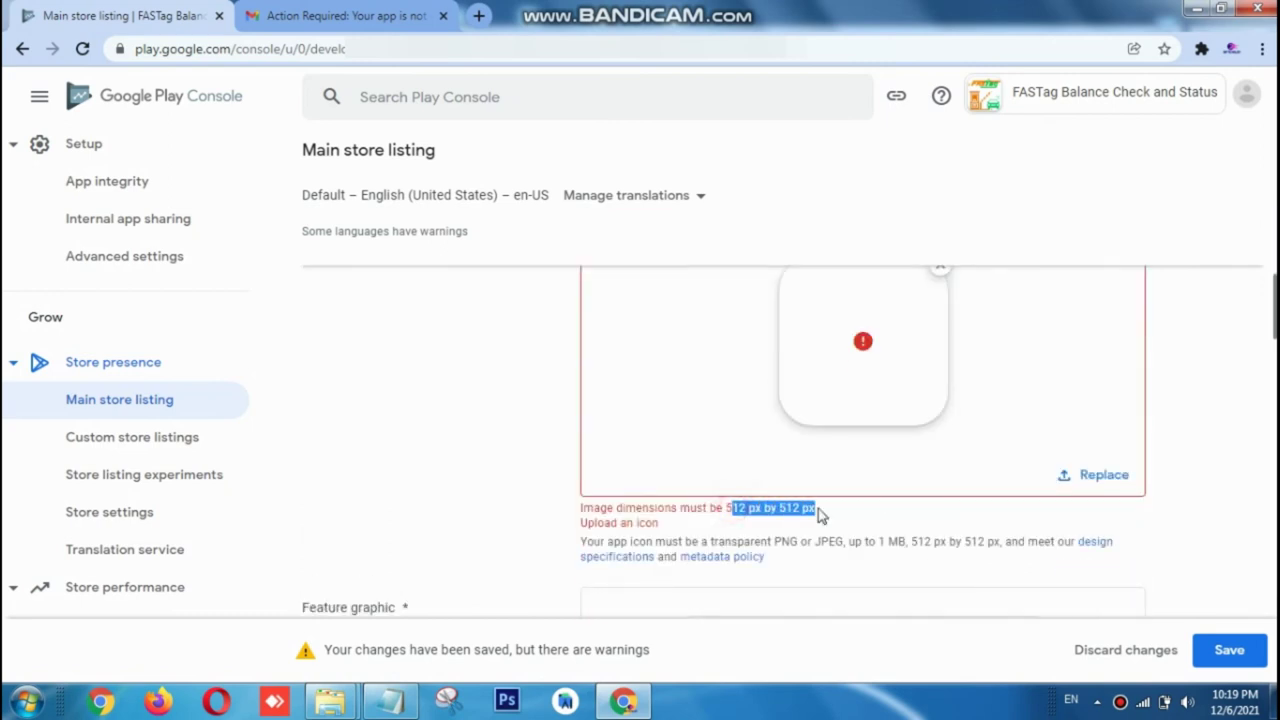
pyautogui.click(1097, 490)
pyautogui.click(418, 300)
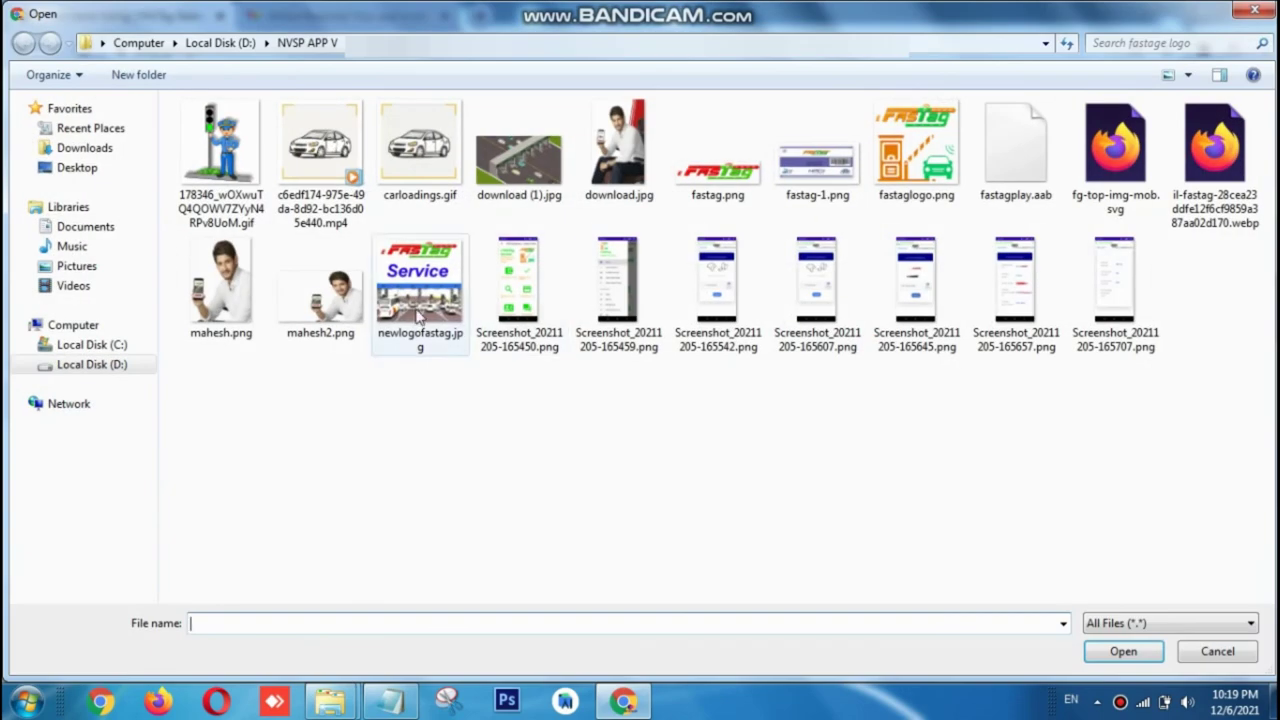
pyautogui.rightClick(416, 280)
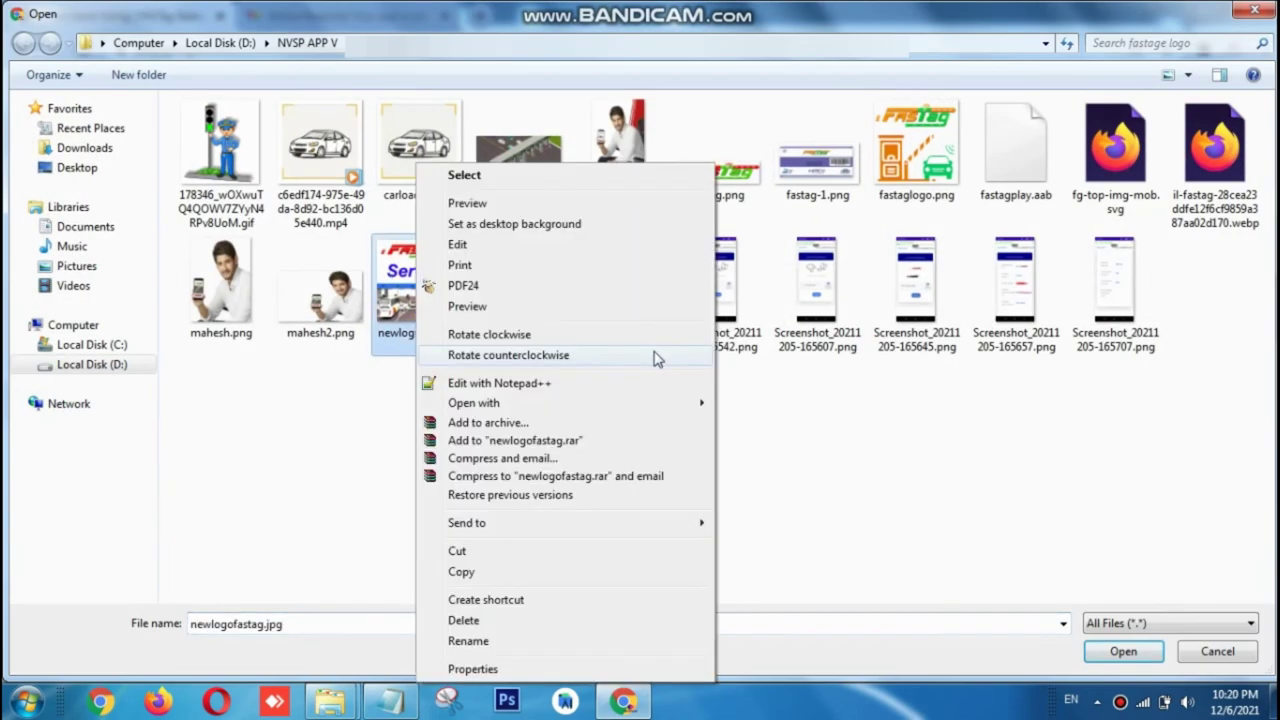
pyautogui.moveTo(706, 403)
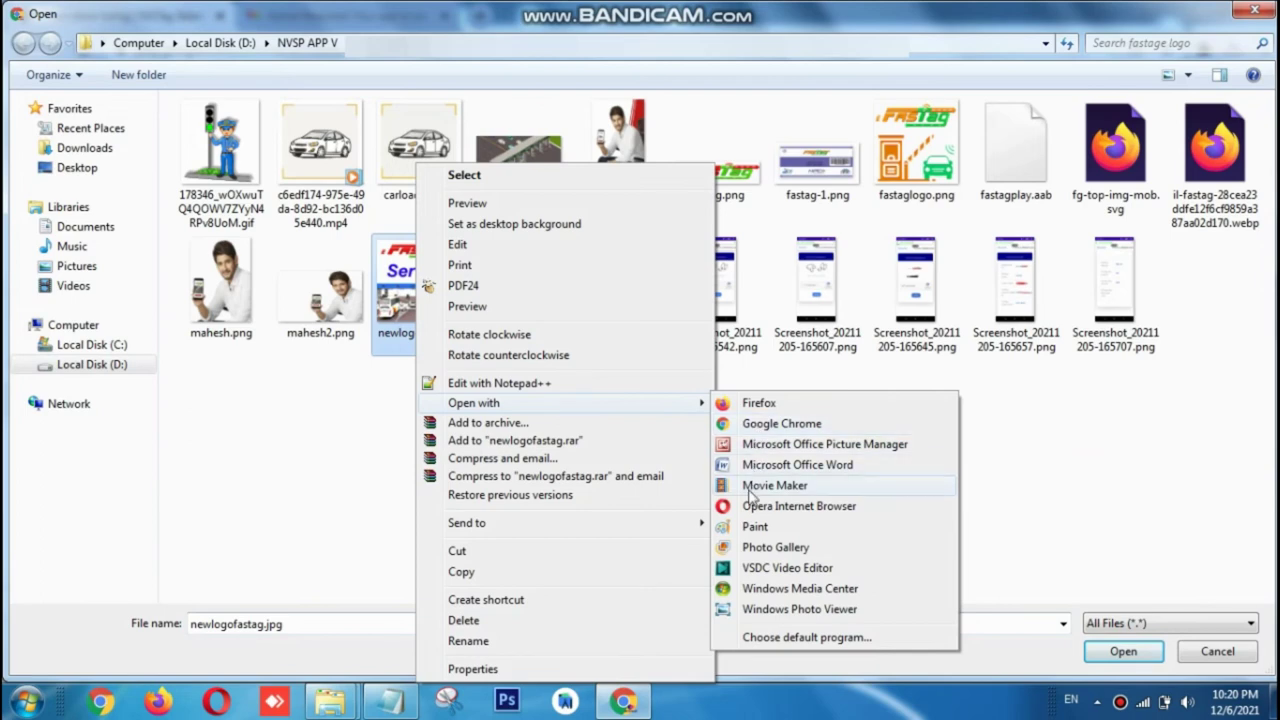
pyautogui.click(753, 528)
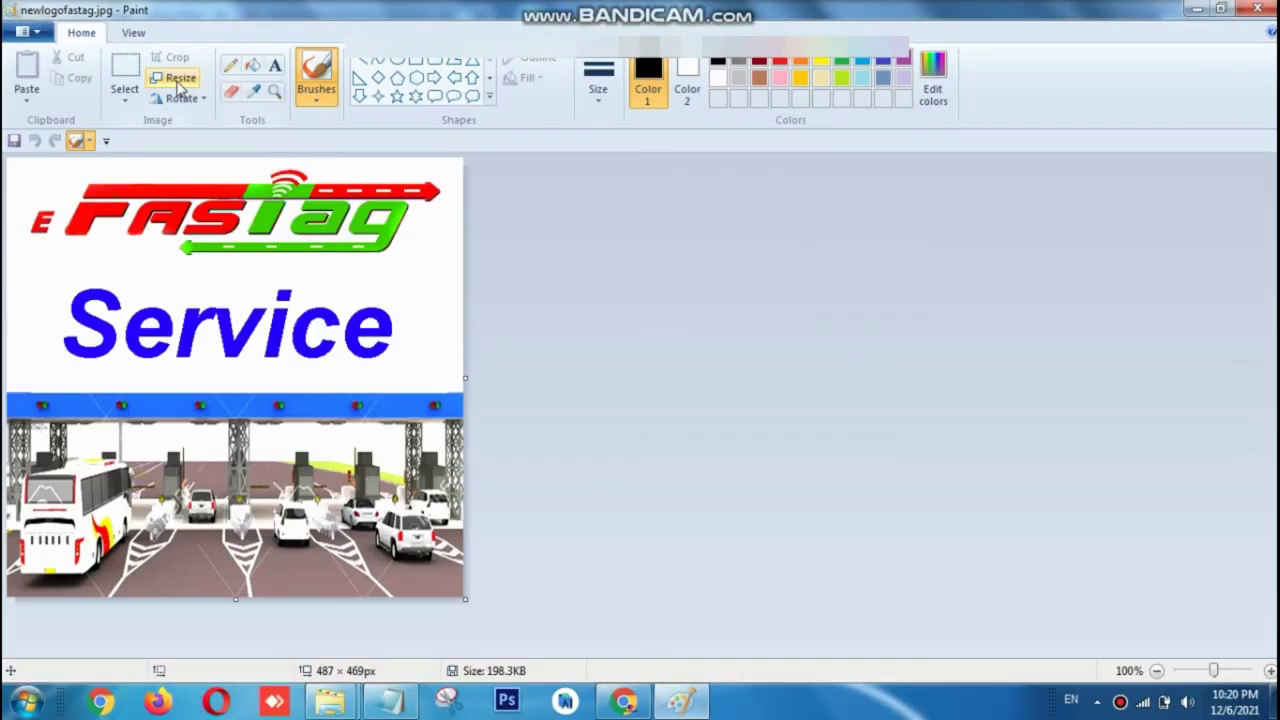
# - Resize the logo image to 512 by 512 pixels with the aspect ratio lock turned off
pyautogui.click(168, 81)
pyautogui.moveTo(167, 87); pyautogui.dragTo(282, 100)
pyautogui.click(328, 161)
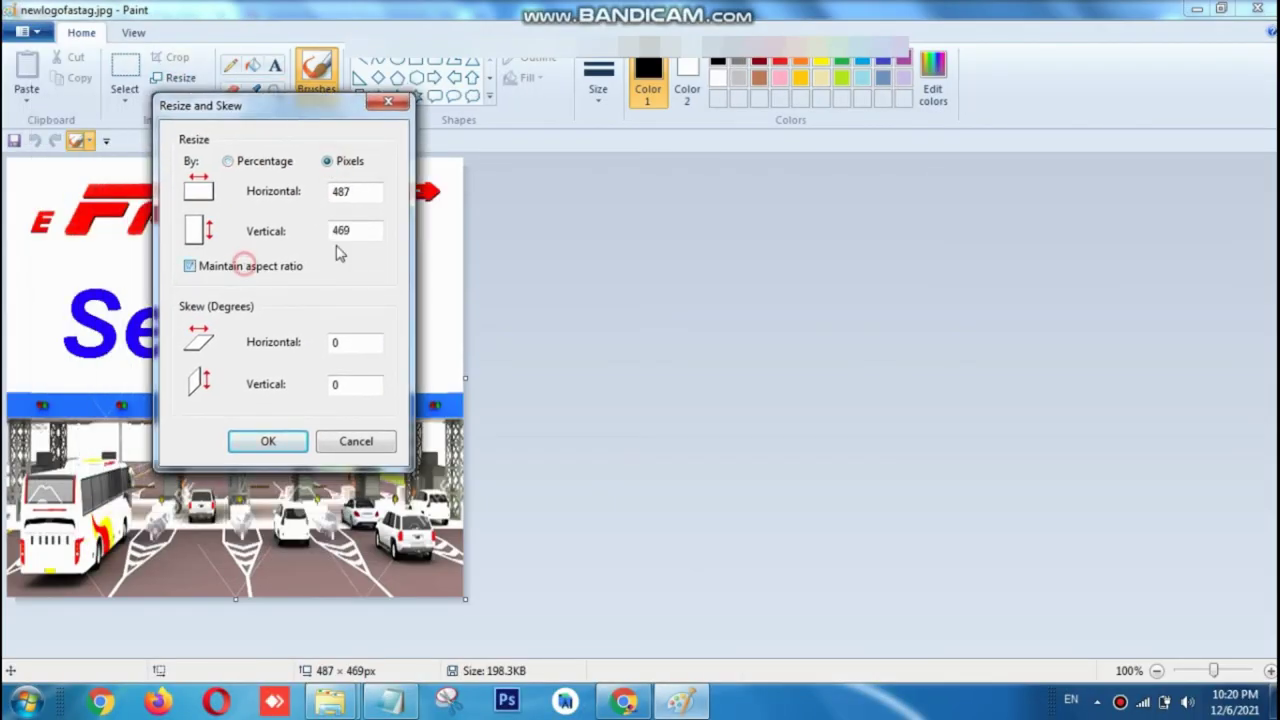
pyautogui.click(242, 265)
pyautogui.moveTo(371, 191); pyautogui.dragTo(105, 178)
pyautogui.write('512')
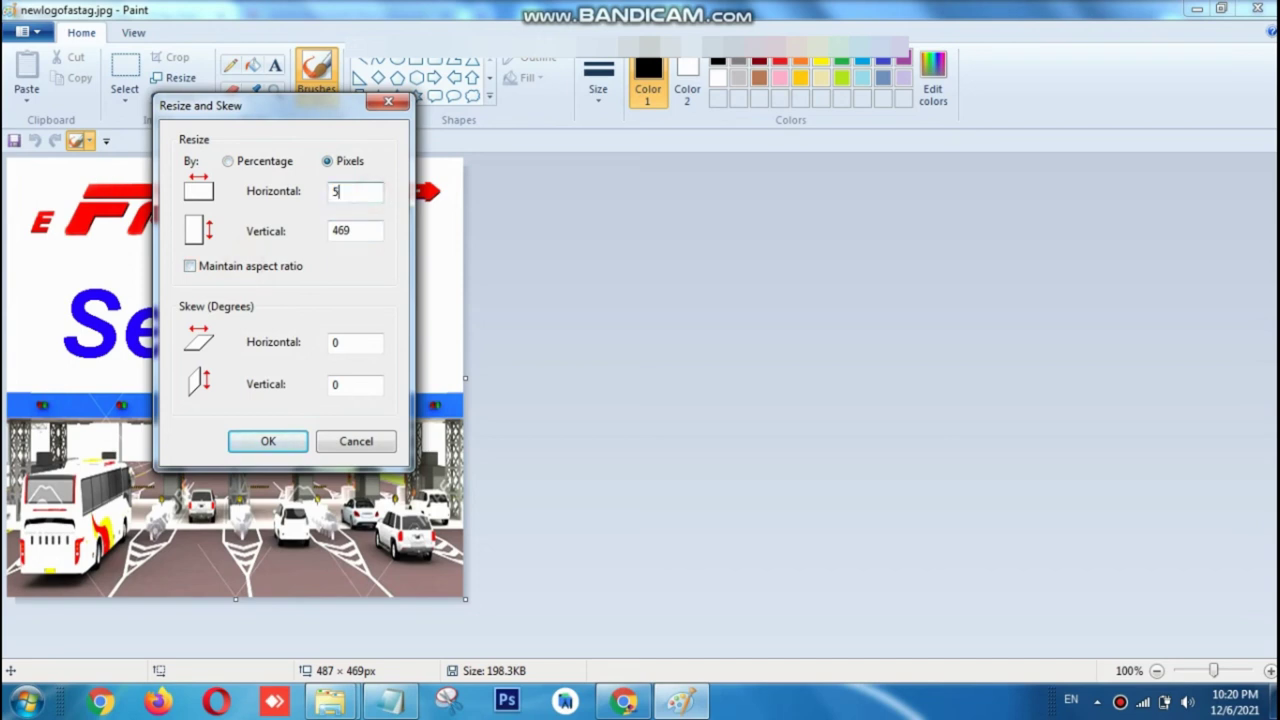
pyautogui.press('Tab')
pyautogui.write('5')
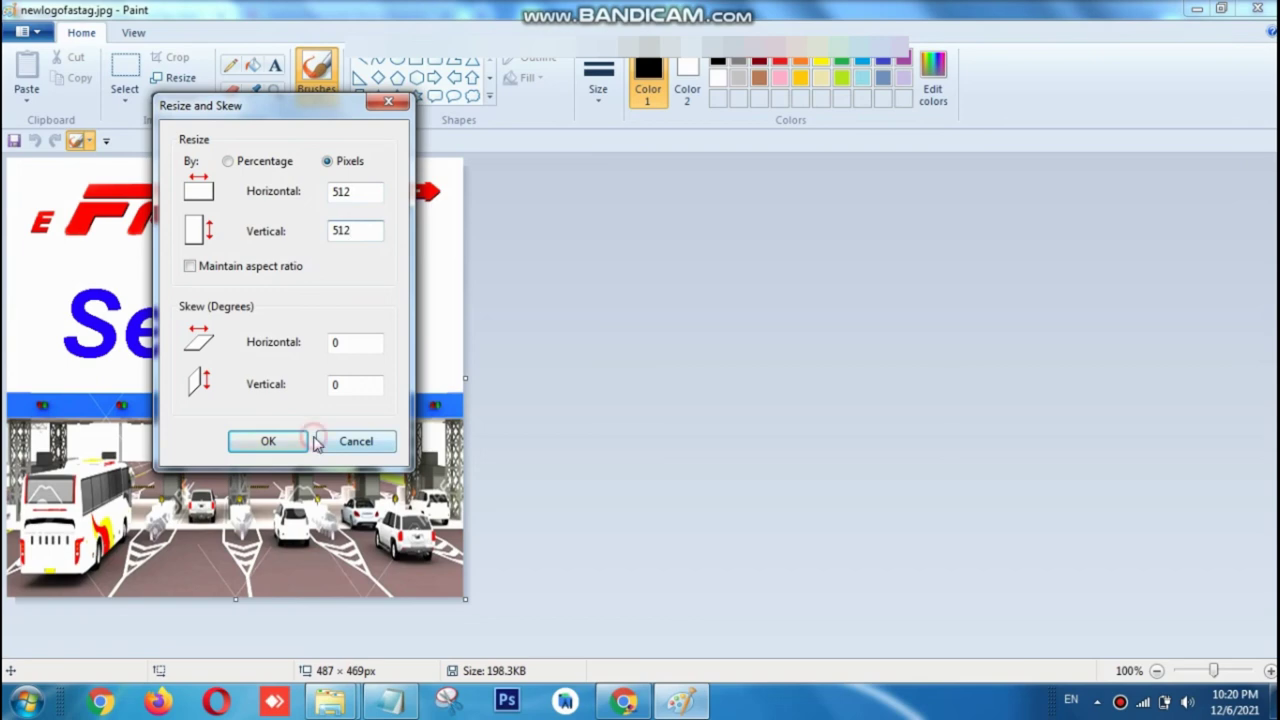
pyautogui.click(282, 444)
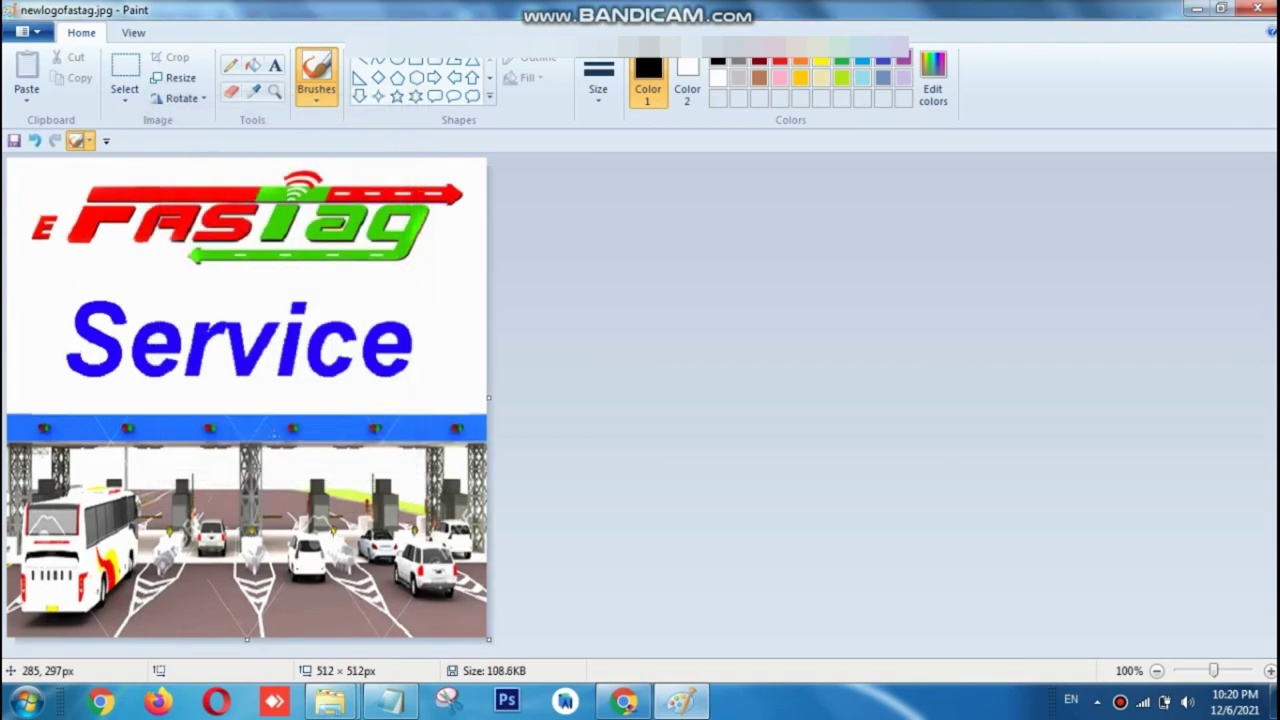
# - Save the resized image and upload newlogofastag.jpg as the app icon in Chrome's file chooser
pyautogui.hotkey('ctrl', 'o')
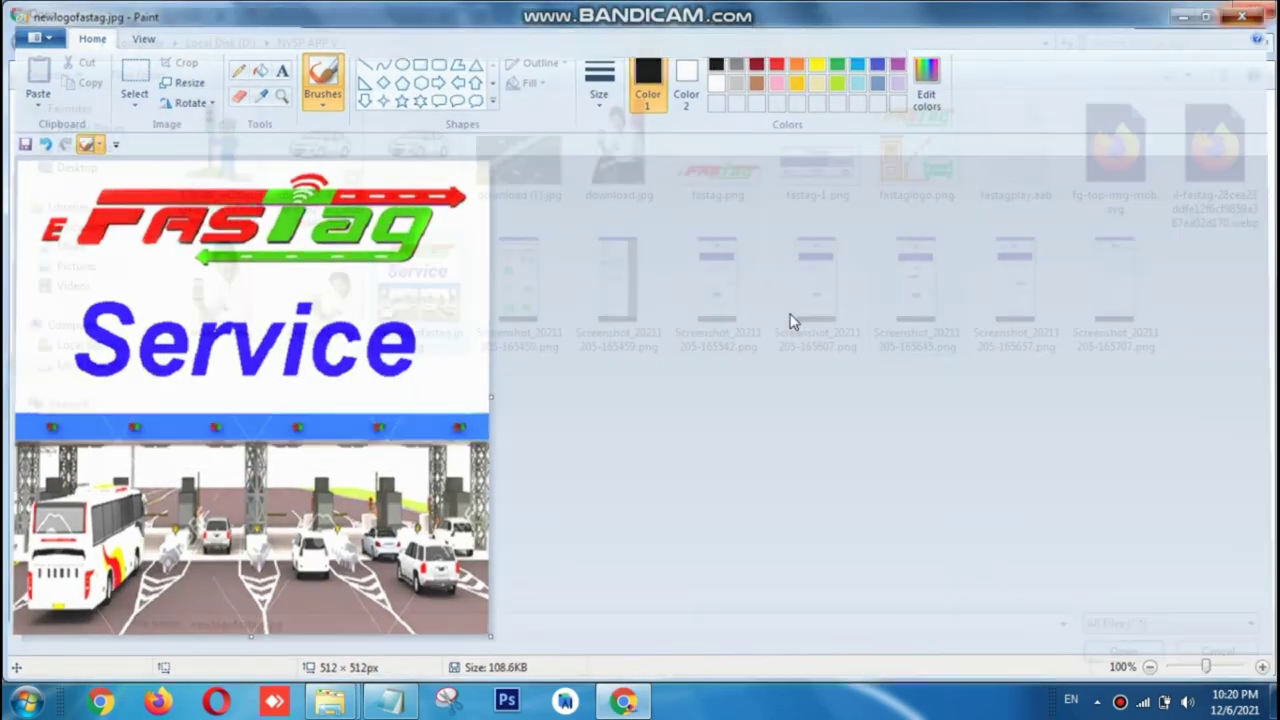
pyautogui.doubleClick(431, 293)
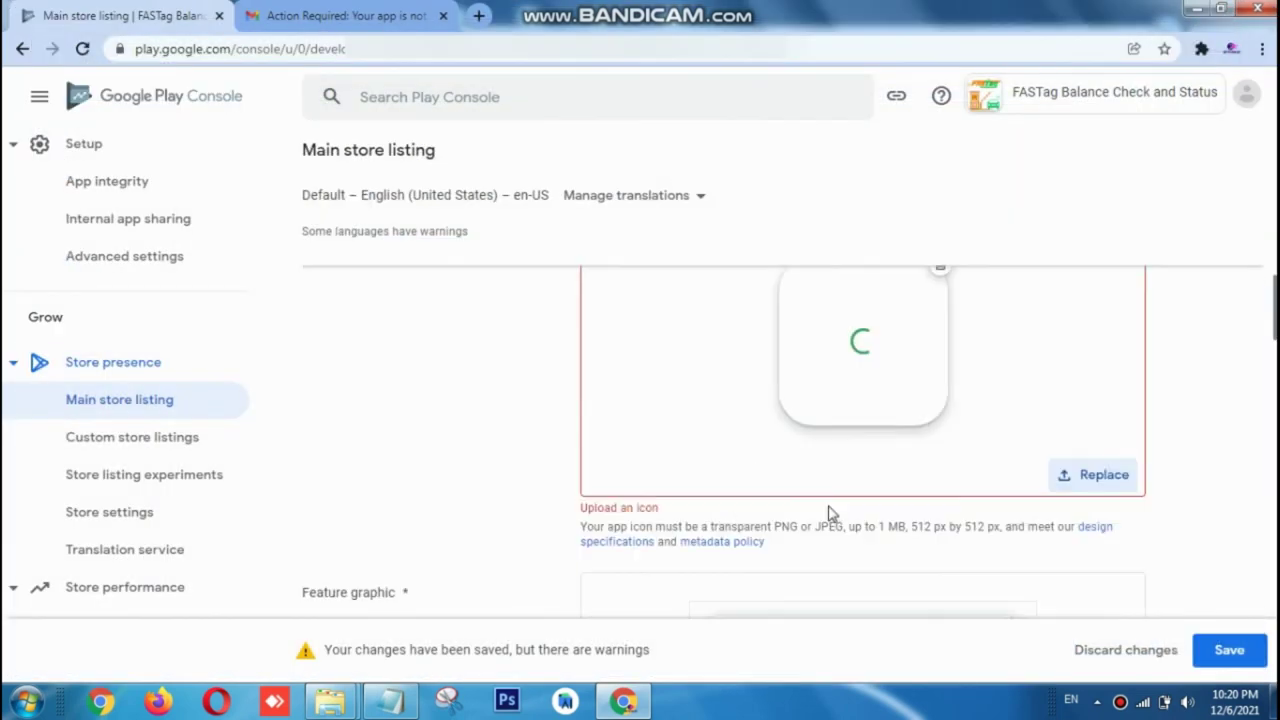
# - Review the app name in the store listing against the metadata policy notice below it
pyautogui.scroll(10, 800, 516)
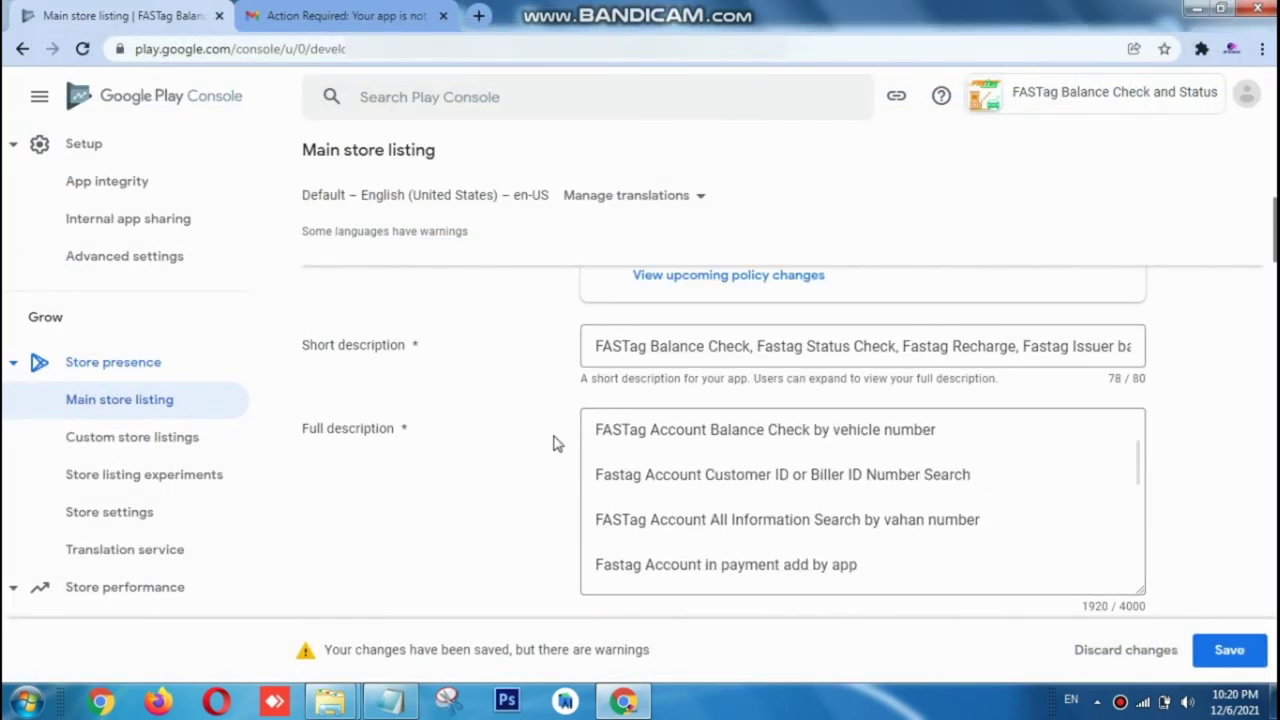
pyautogui.scroll(1, 378, 416)
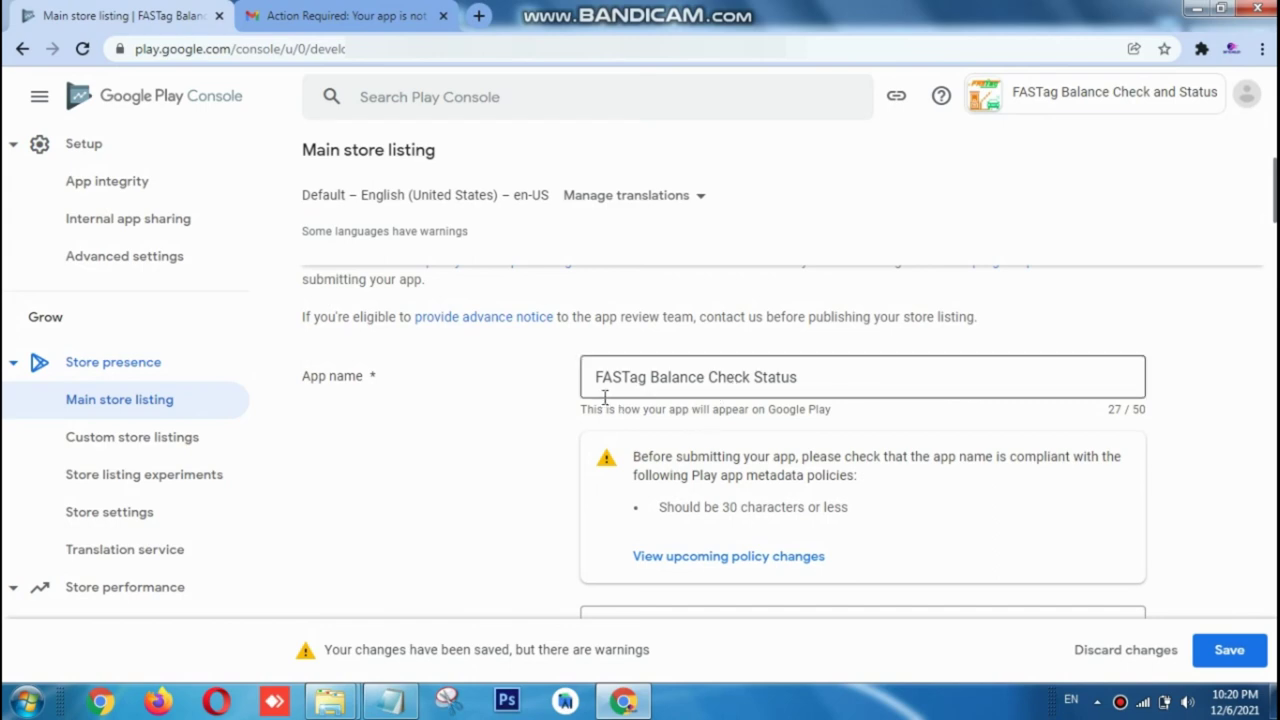
pyautogui.scroll(-1, 565, 410)
pyautogui.scroll(2, 564, 410)
pyautogui.scroll(-4, 563, 411)
pyautogui.scroll(3, 571, 429)
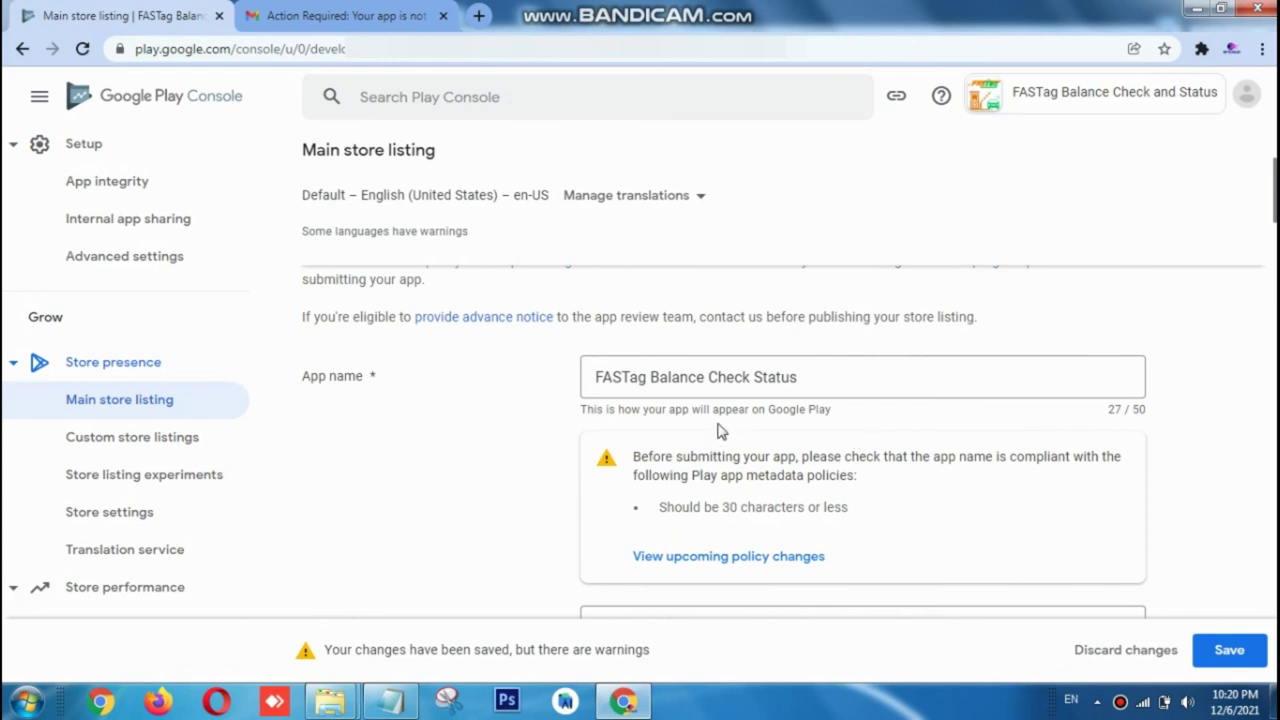
pyautogui.scroll(-1, 716, 434)
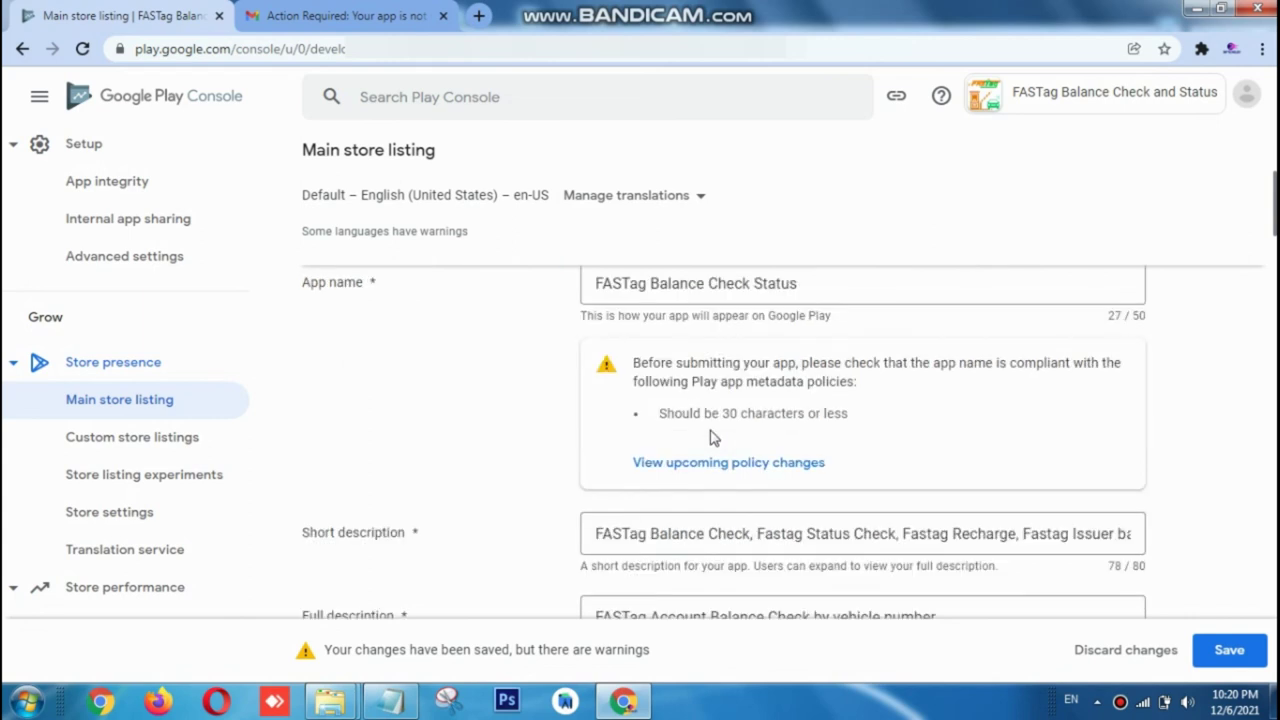
pyautogui.scroll(1, 714, 437)
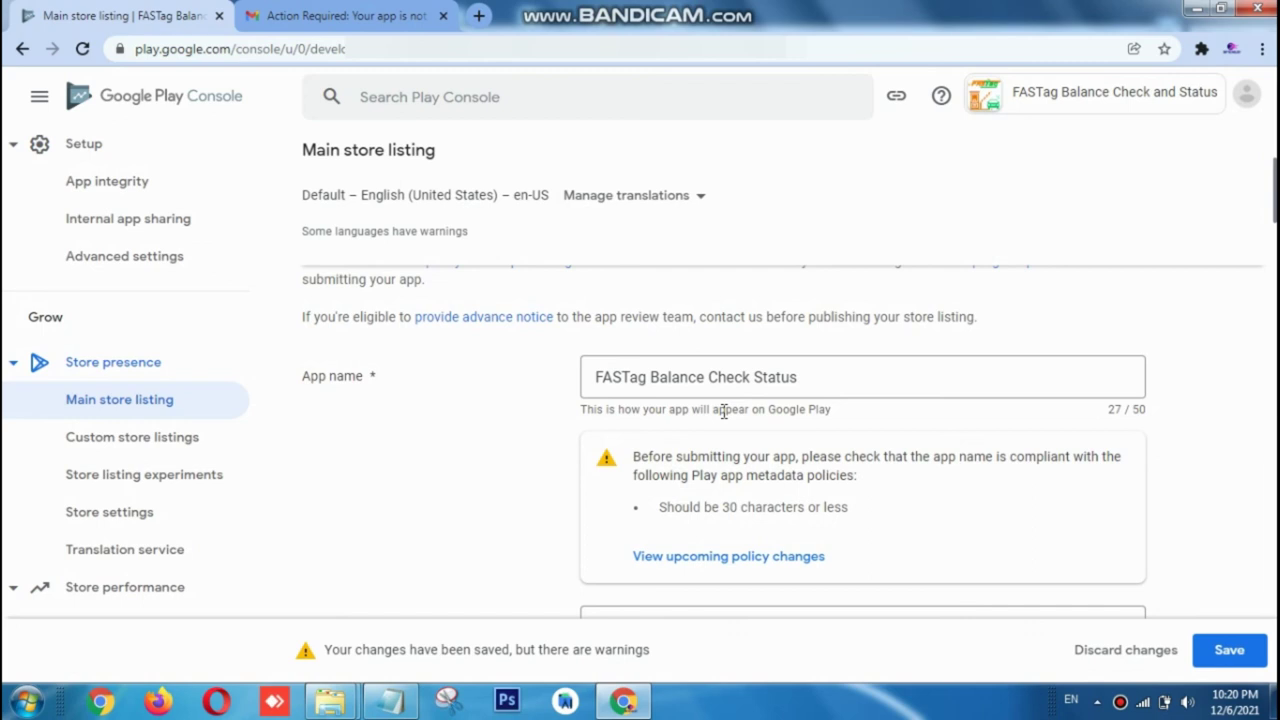
pyautogui.click(600, 376)
pyautogui.doubleClick(605, 378)
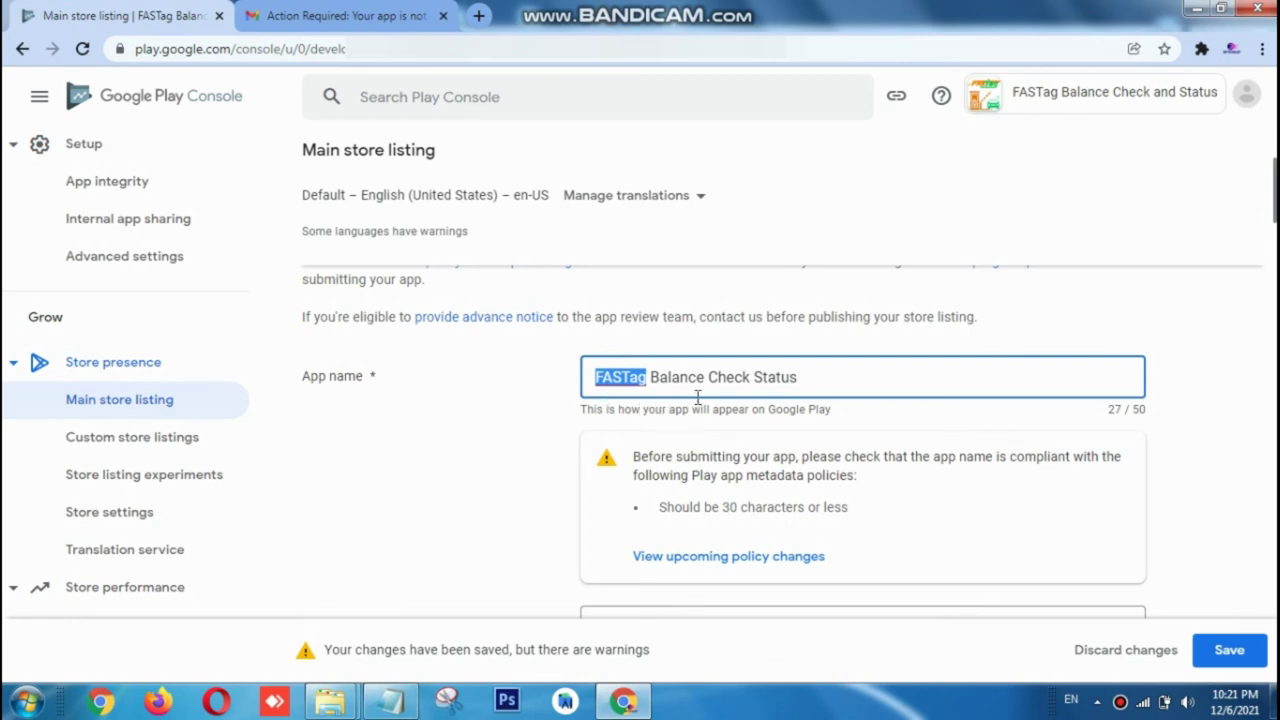
pyautogui.moveTo(650, 377); pyautogui.dragTo(805, 381)
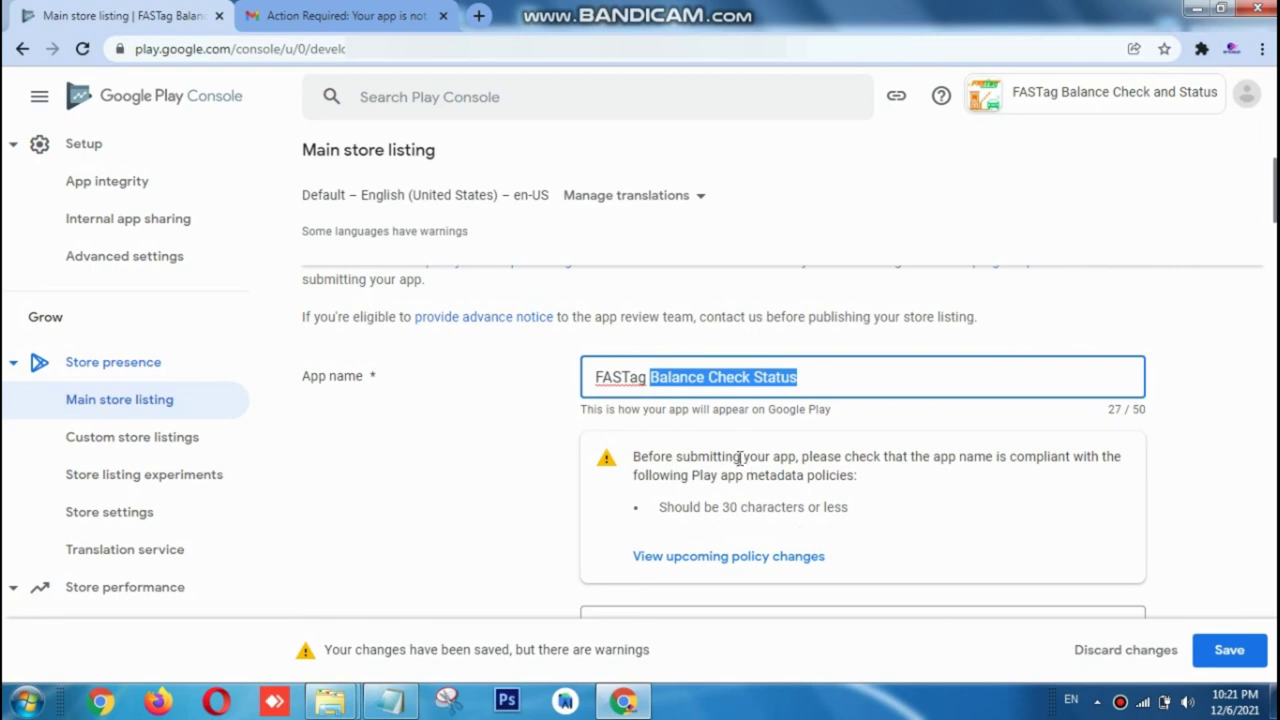
# - Check the new app icon in the Graphics section and save the store listing changes
pyautogui.scroll(-3, 669, 437)
pyautogui.scroll(-10, 667, 437)
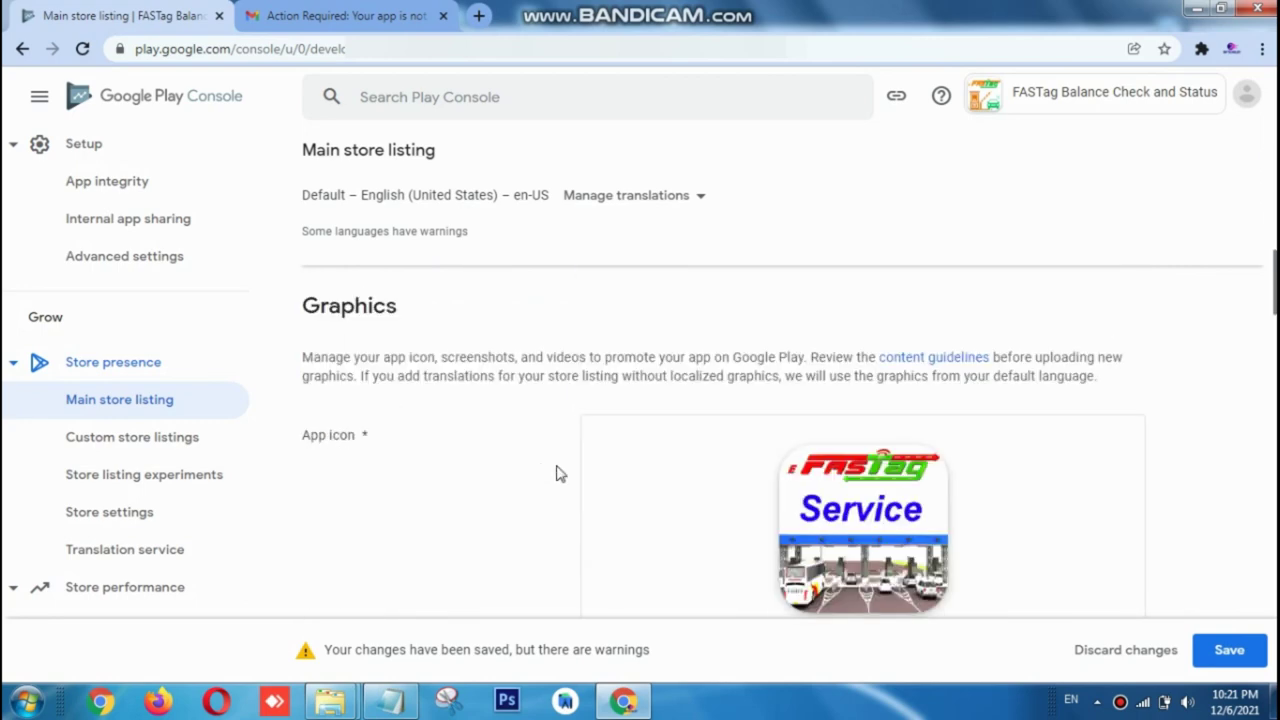
pyautogui.scroll(1, 707, 455)
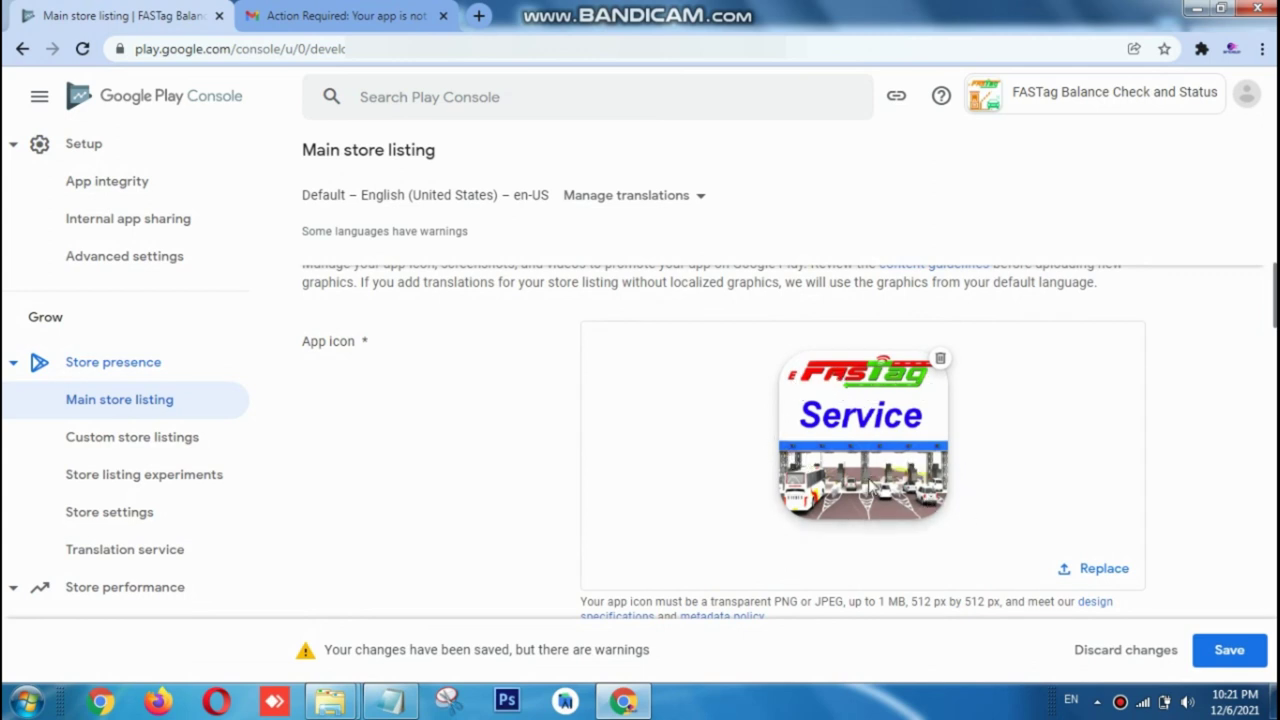
pyautogui.scroll(1, 958, 385)
pyautogui.scroll(-3, 955, 527)
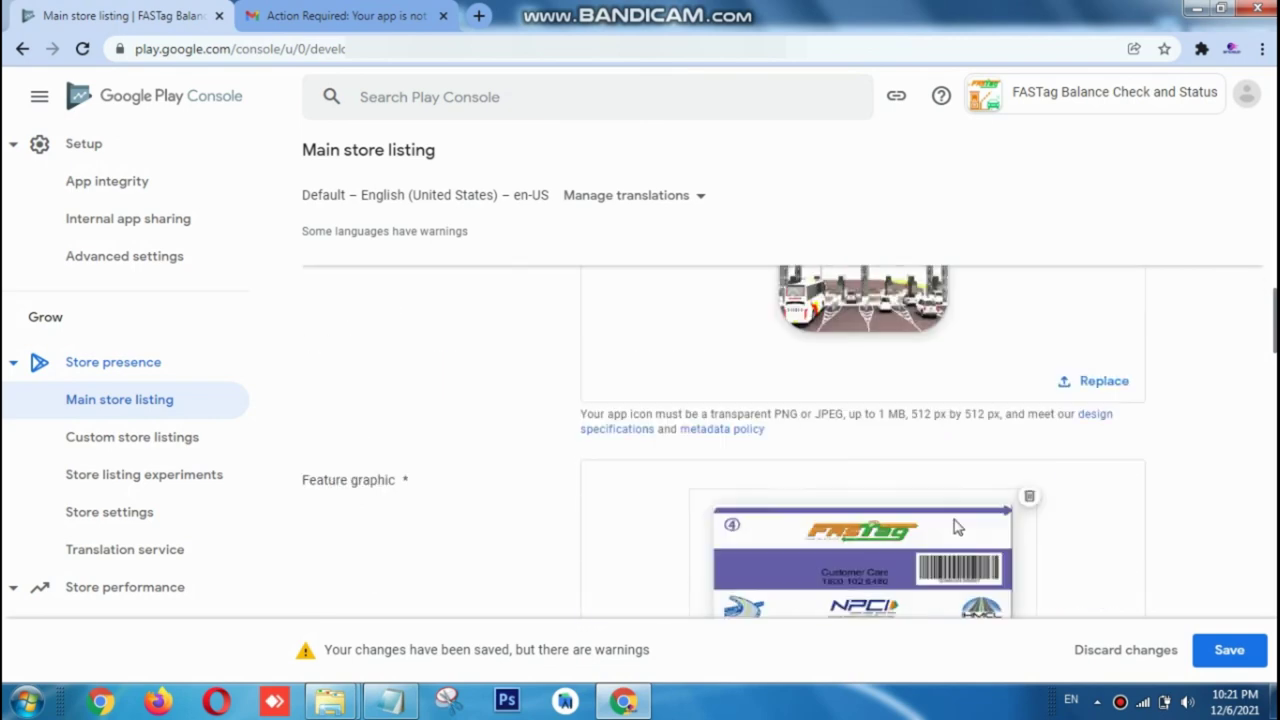
pyautogui.click(1229, 650)
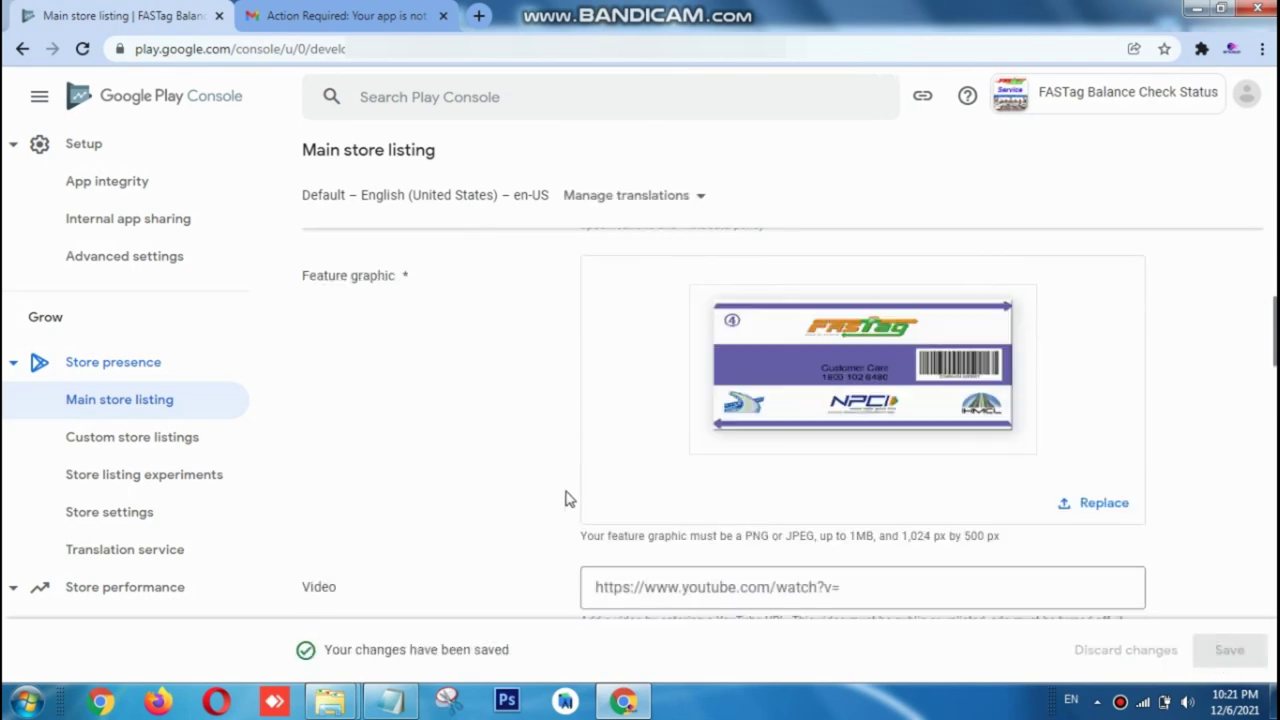
# - Open the app's Dashboard and check its update status
pyautogui.scroll(3, 566, 497)
pyautogui.scroll(5, 553, 497)
pyautogui.scroll(4, 94, 391)
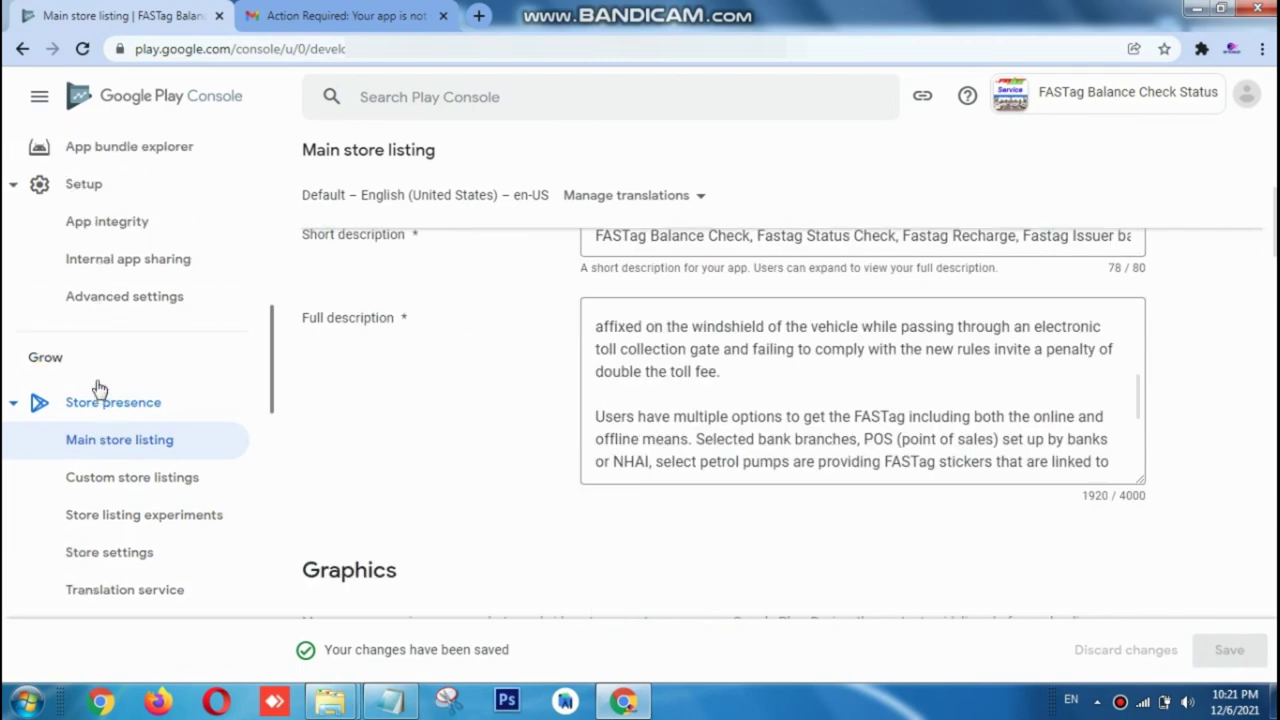
pyautogui.scroll(3, 470, 432)
pyautogui.scroll(2, 470, 432)
pyautogui.scroll(5, 151, 437)
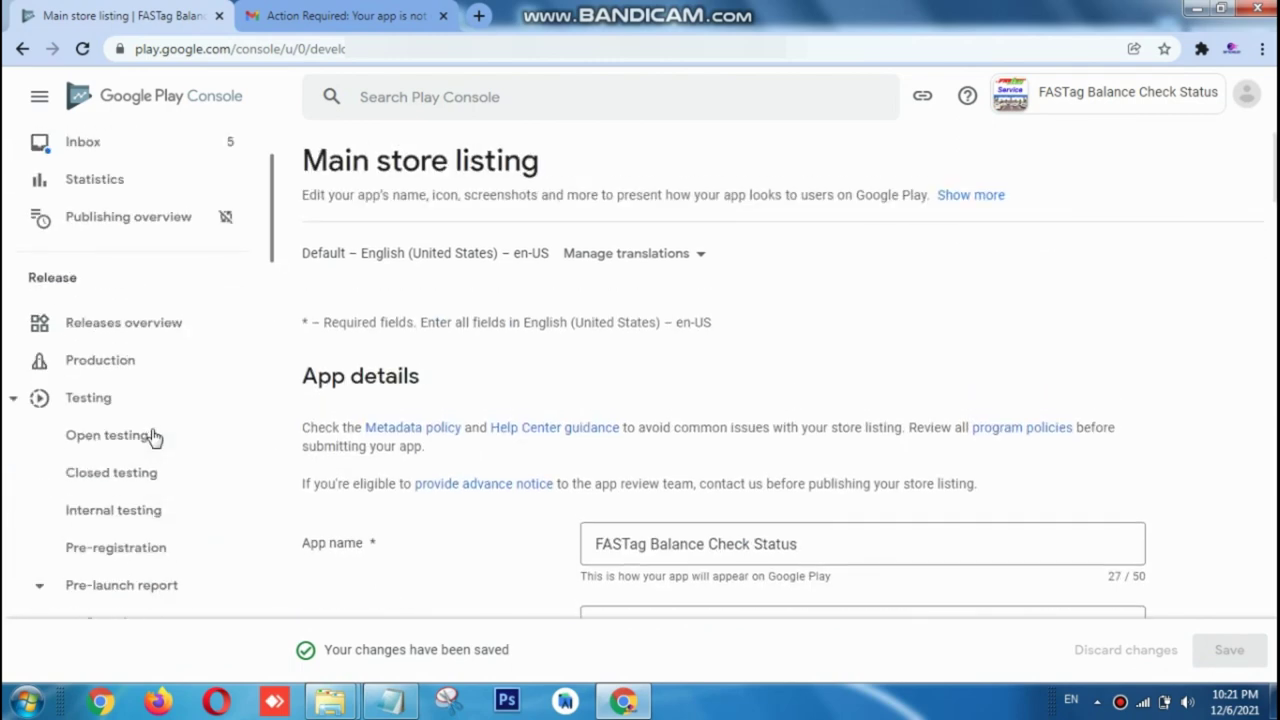
pyautogui.click(95, 216)
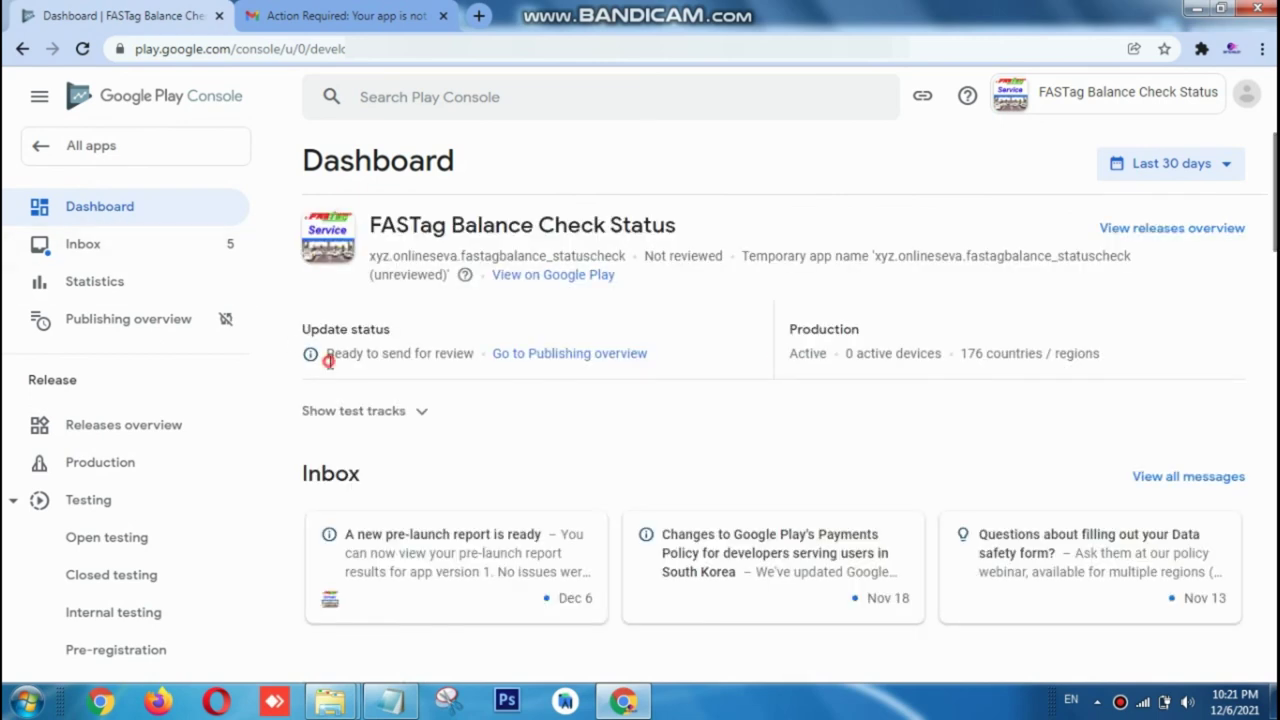
pyautogui.moveTo(328, 361); pyautogui.dragTo(556, 358)
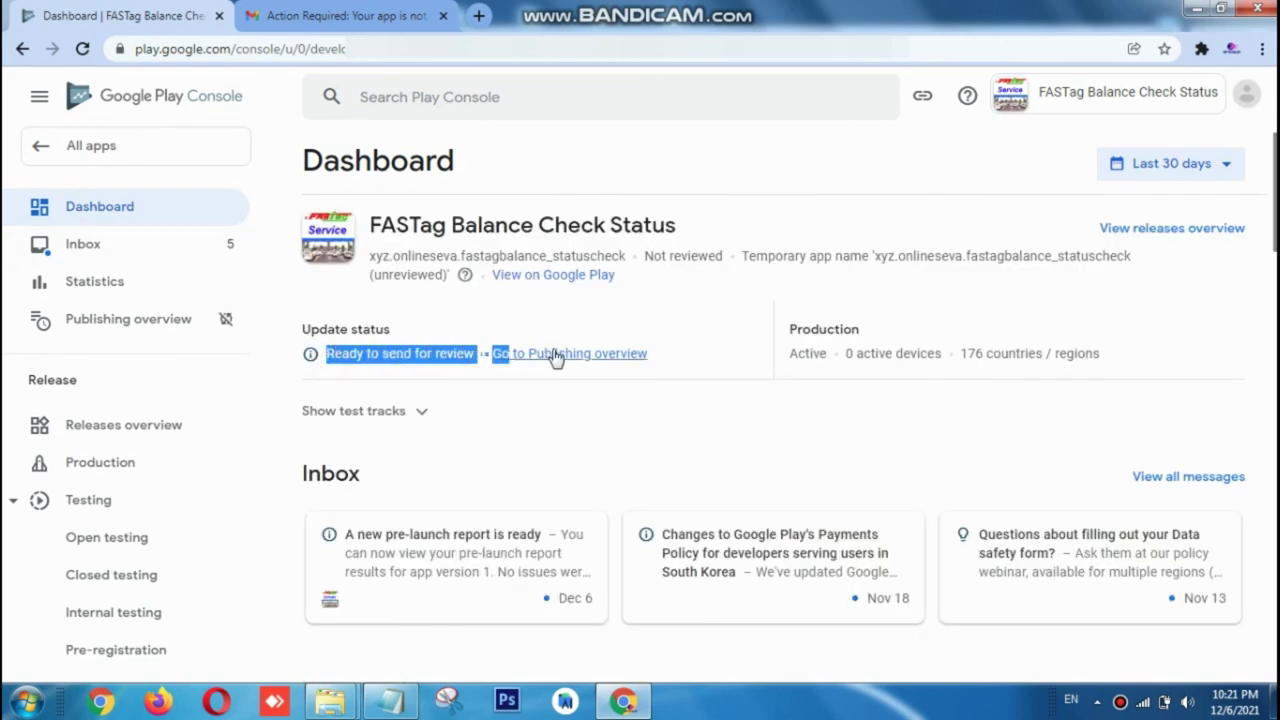
# - Go to the Publishing overview and send all pending changes for review, confirming the submission
pyautogui.click(555, 355)
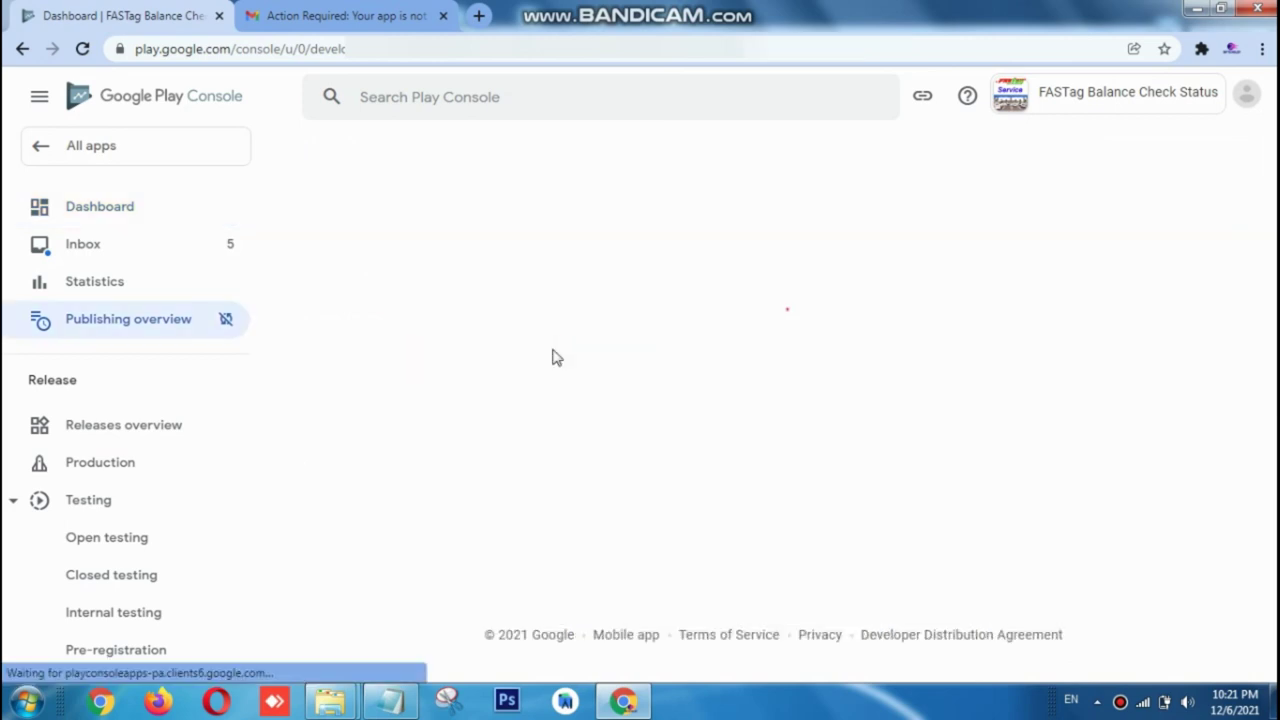
pyautogui.click(1175, 362)
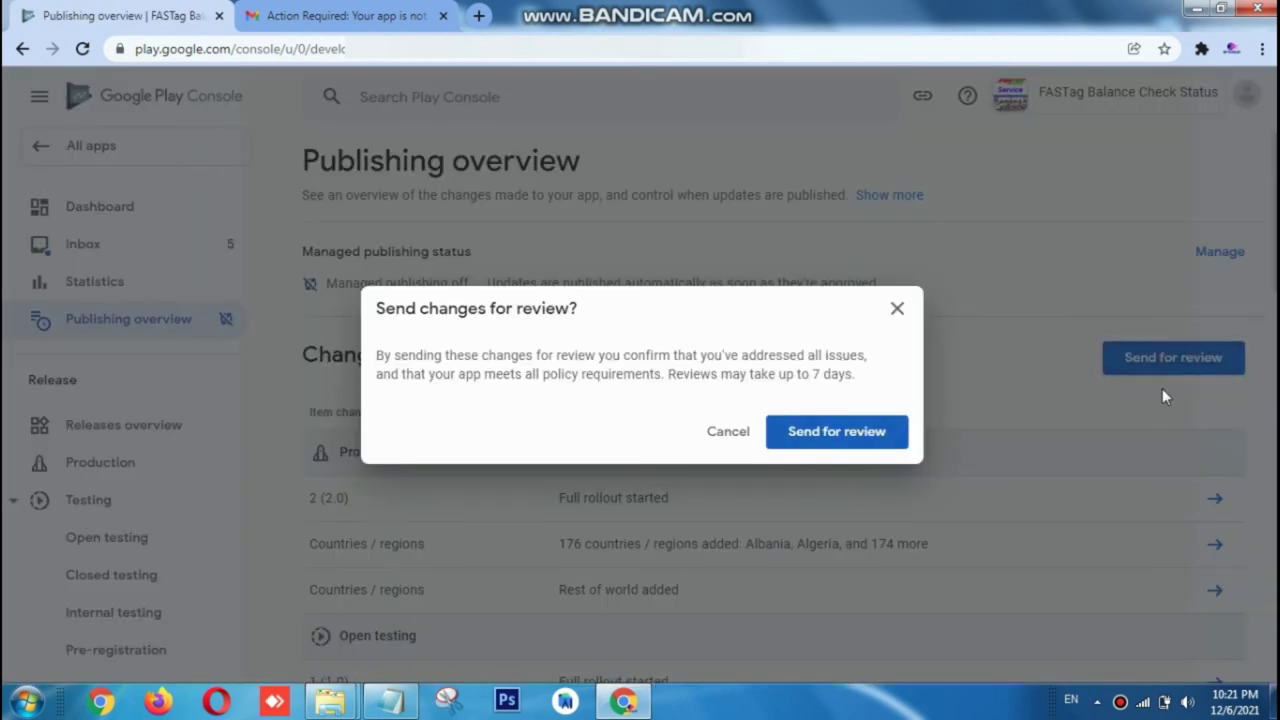
pyautogui.click(800, 436)
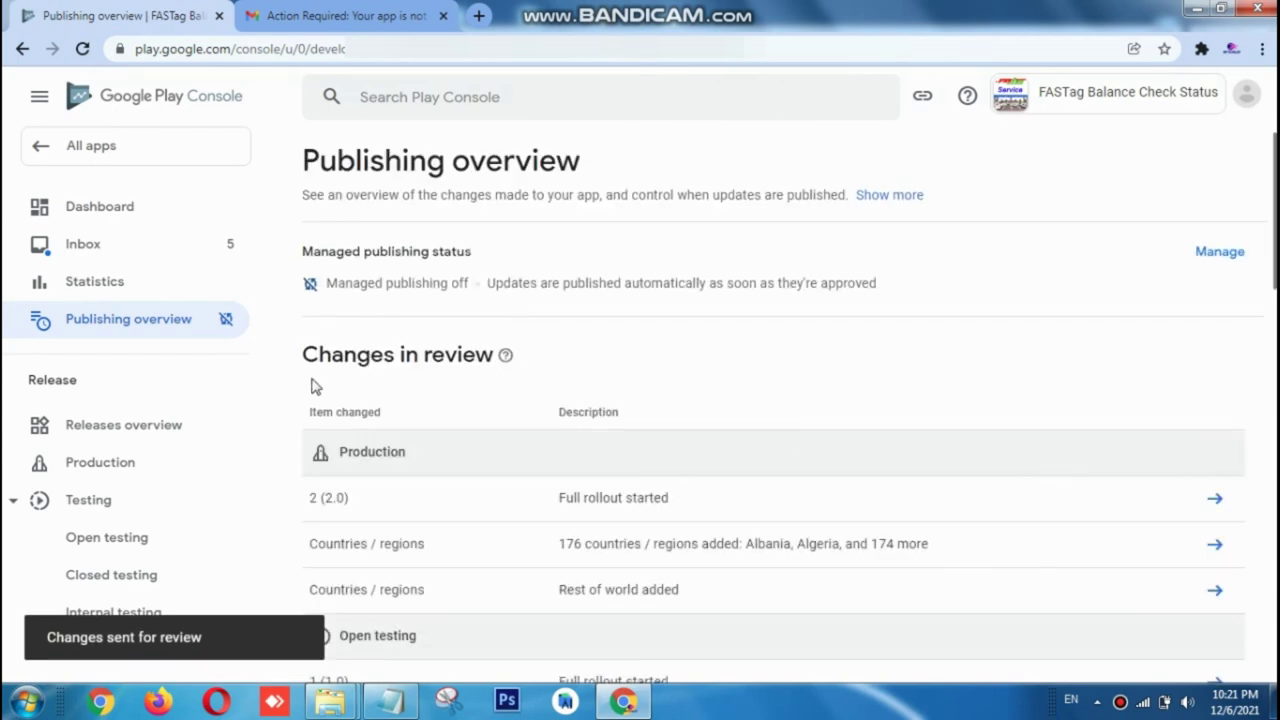
# - Return to the app's Dashboard and check the update status of the submitted changes
pyautogui.click(110, 208)
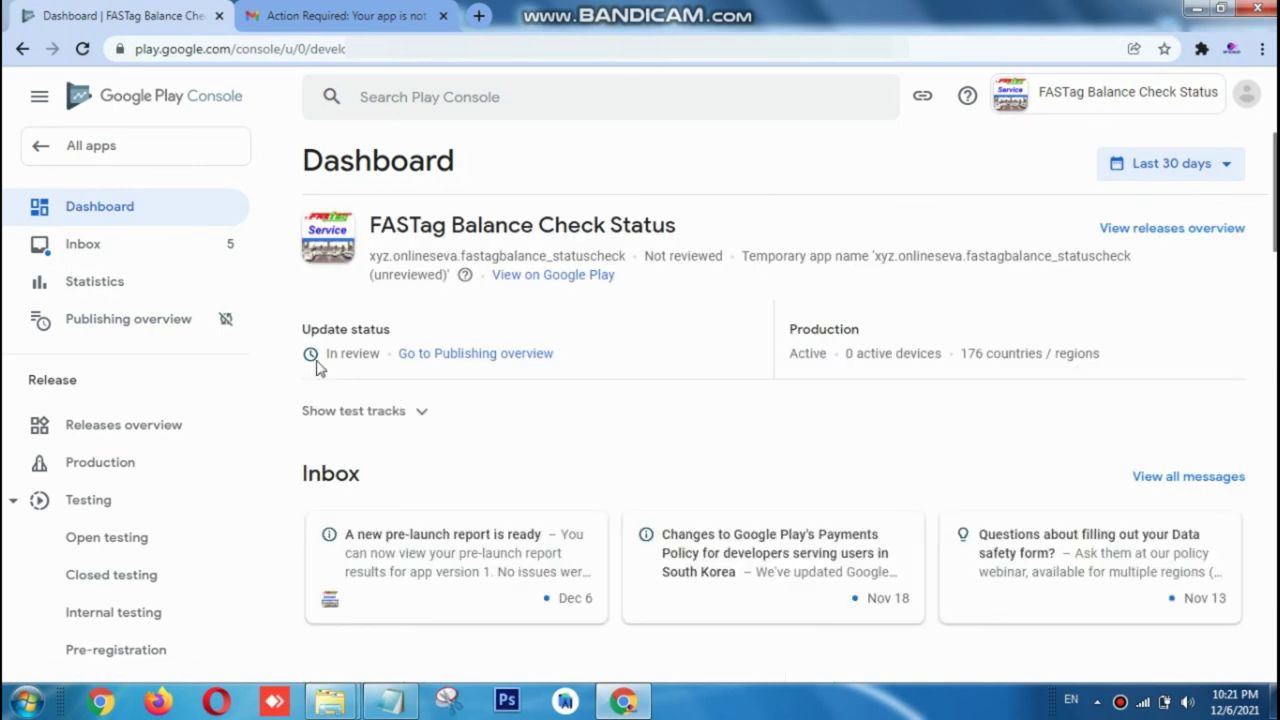
pyautogui.moveTo(328, 356); pyautogui.dragTo(378, 354)
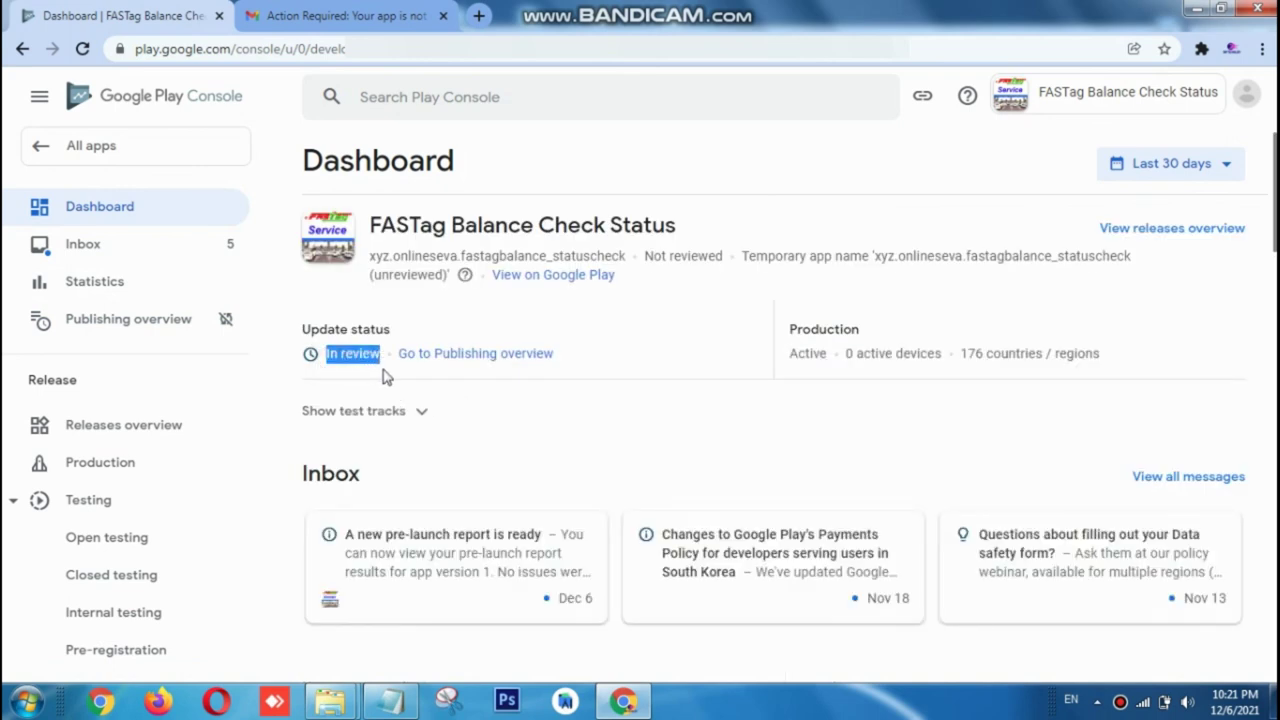